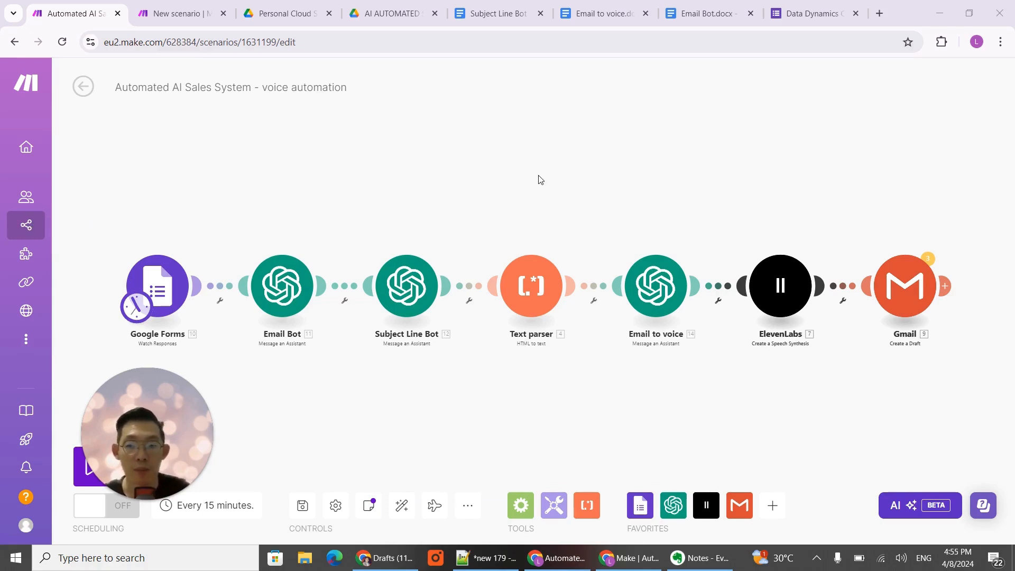
- View the Make home page in the incognito browser window, and return to the automation scenario
left_click(630, 558)
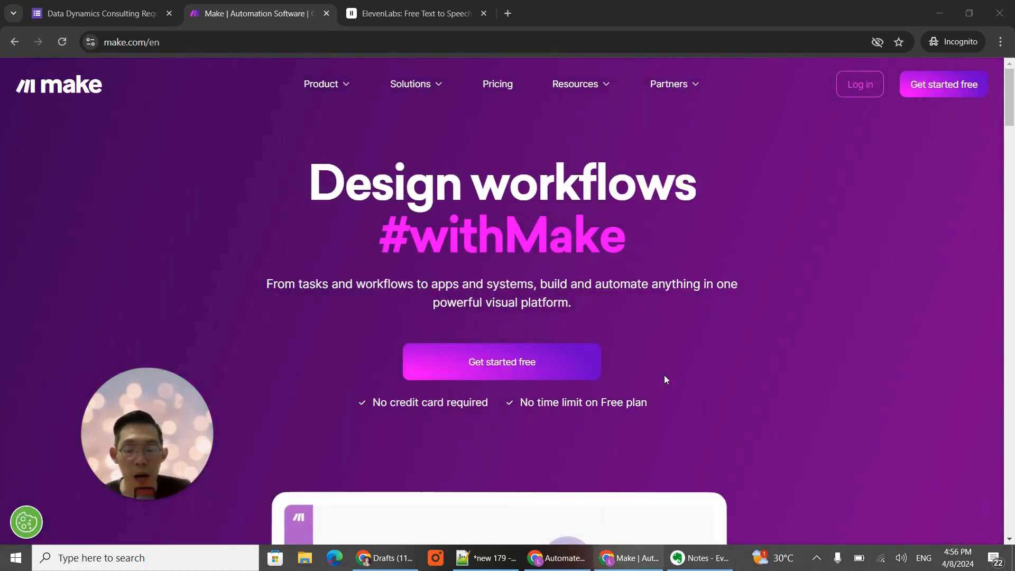
left_click(612, 562)
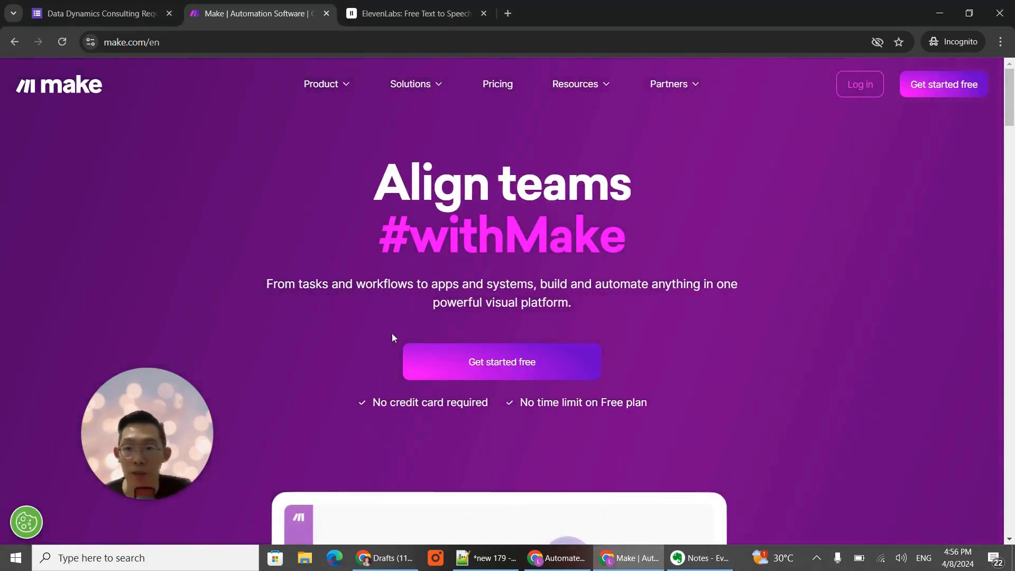
left_click(556, 558)
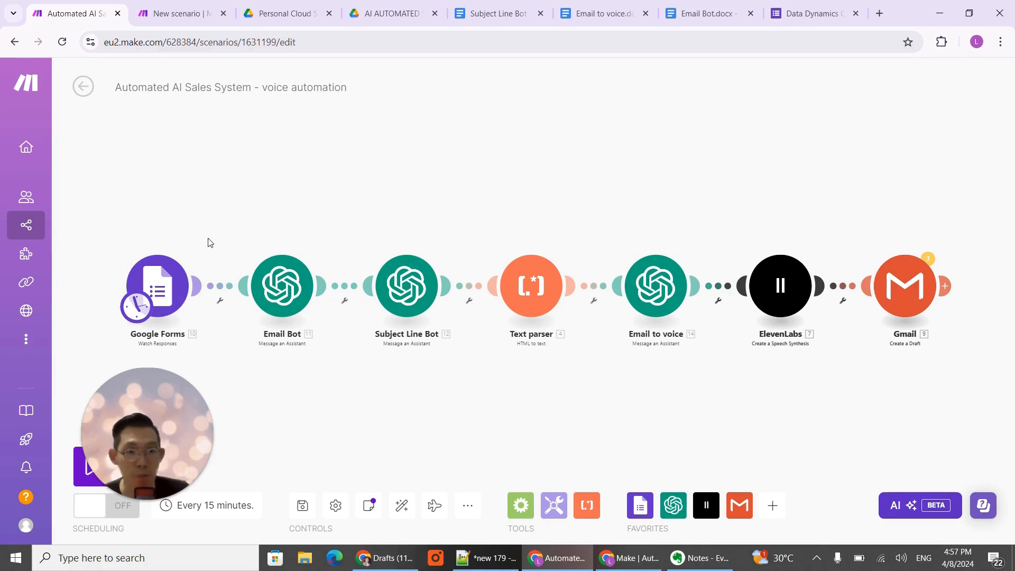
- Review the questions of the Data Dynamics Consulting Request Form, from the first name through to the budget options
left_click(789, 12)
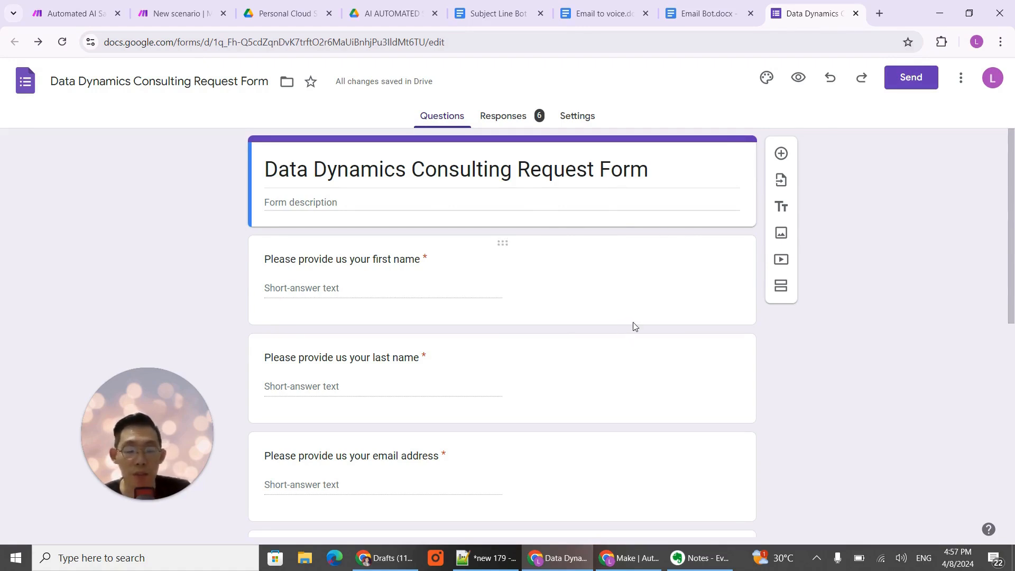
scroll(443, 317, "down", 1)
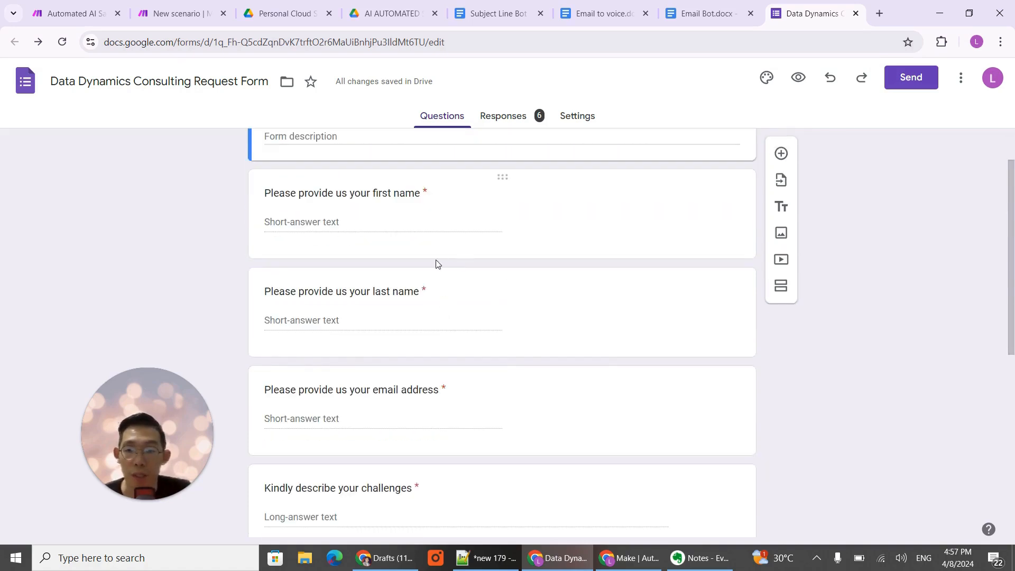
scroll(475, 349, "down", 1)
scroll(469, 365, "down", 1)
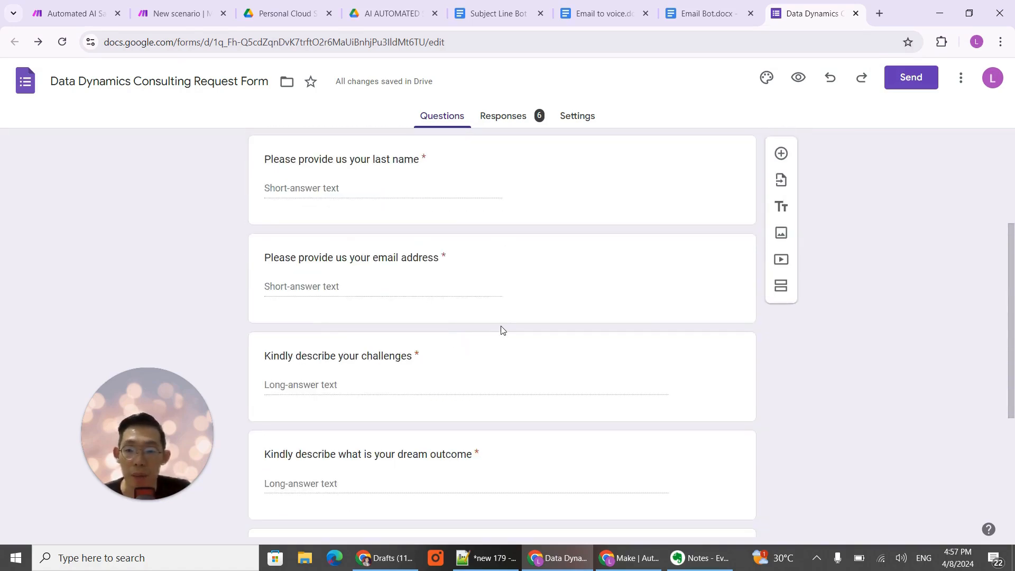
scroll(502, 330, "down", 1)
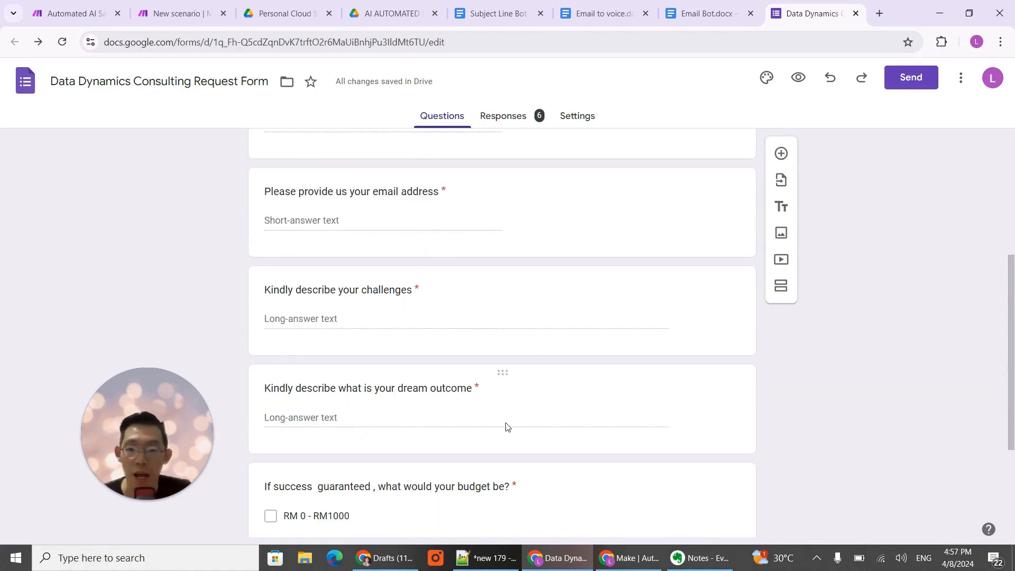
scroll(506, 427, "down", 2)
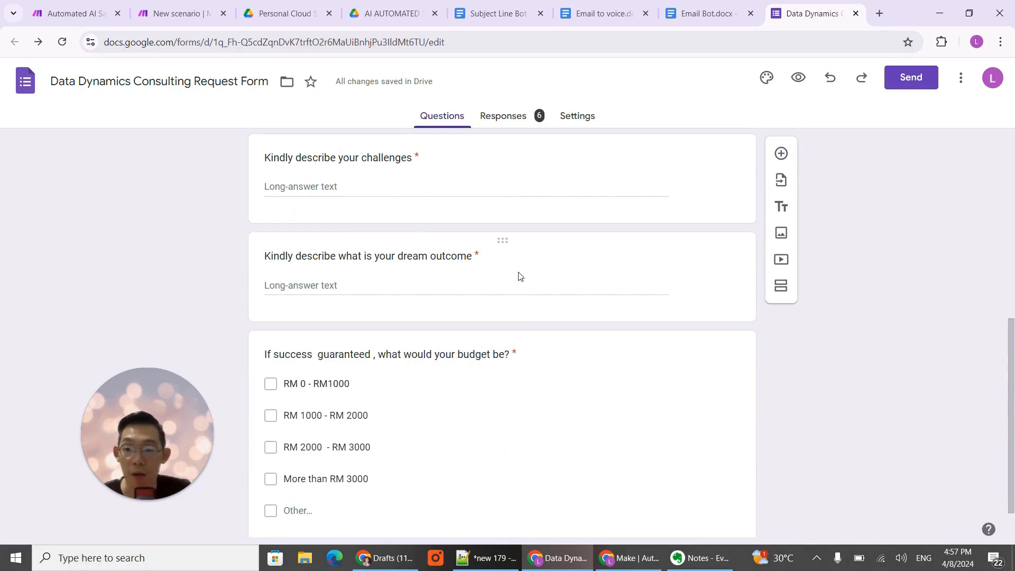
scroll(522, 284, "down", 1)
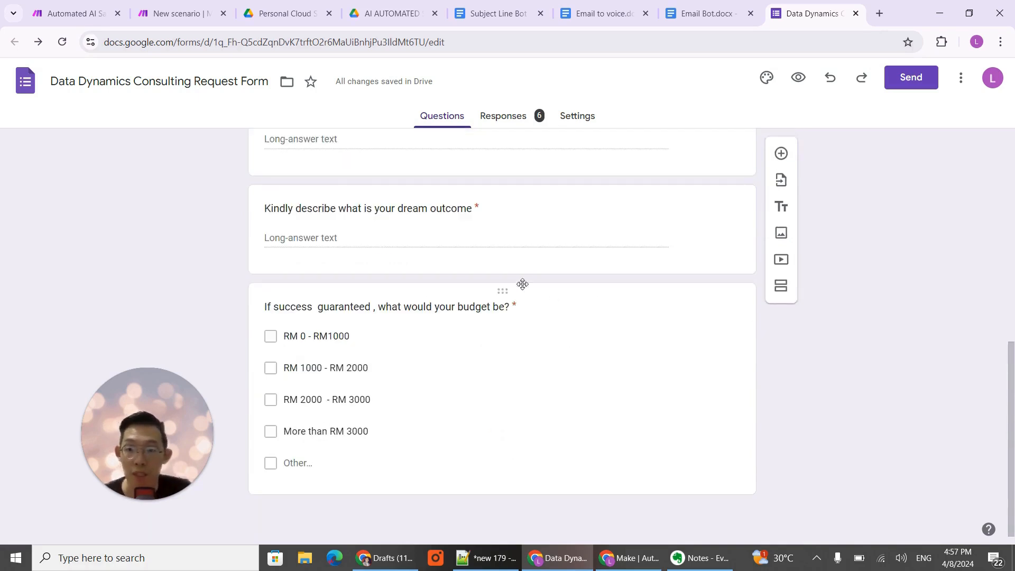
- Return to the Automated AI Sales System scenario and examine its module chain through to the ElevenLabs and Gmail modules
left_click(79, 13)
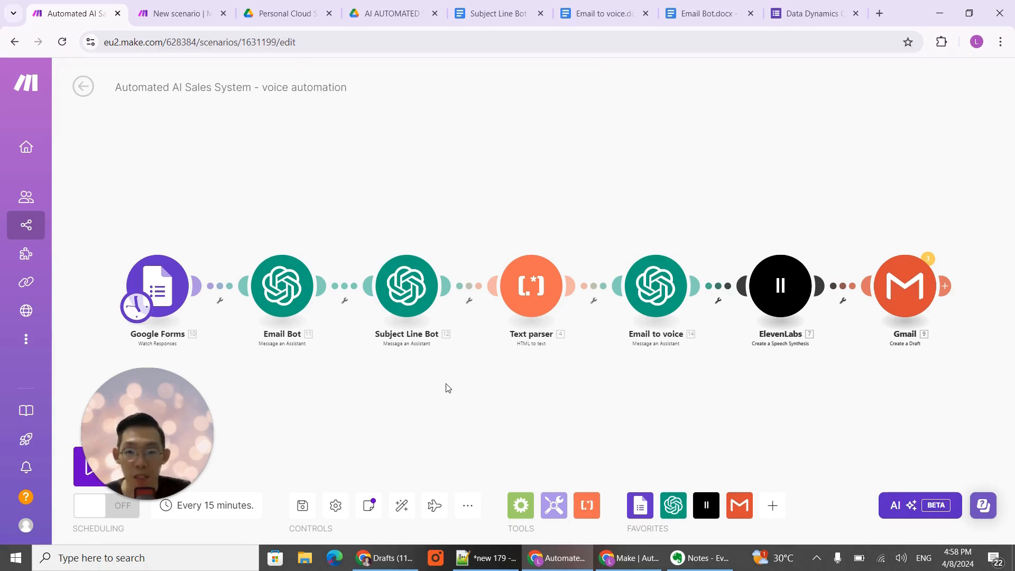
left_click_drag(470, 376, 402, 356)
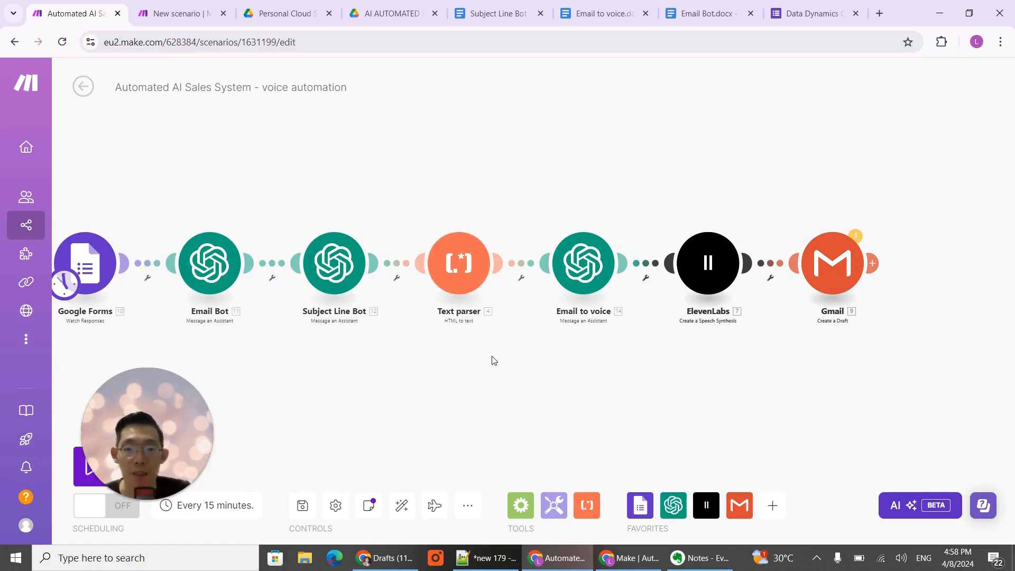
left_click_drag(495, 360, 497, 364)
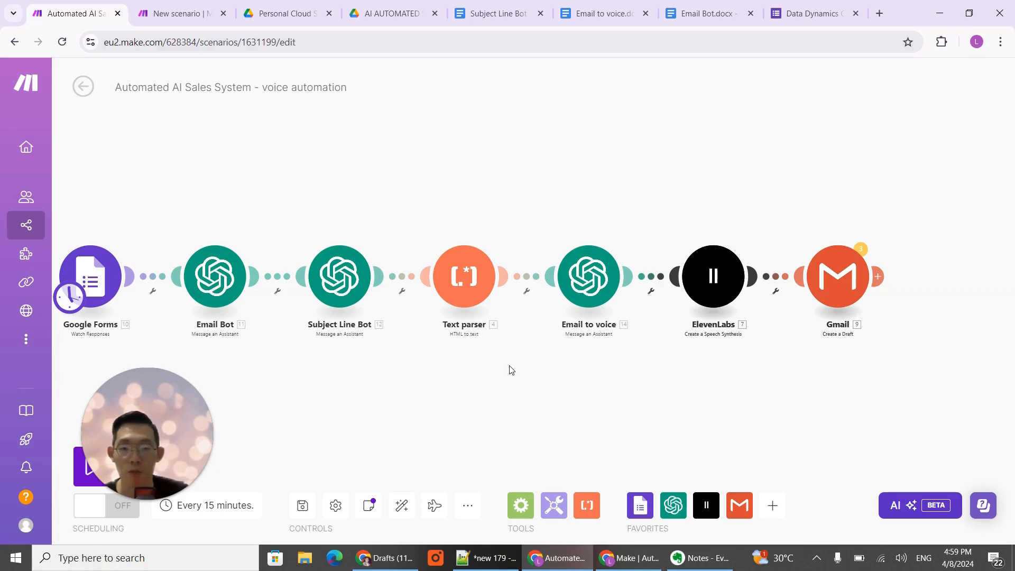
left_click_drag(562, 379, 512, 394)
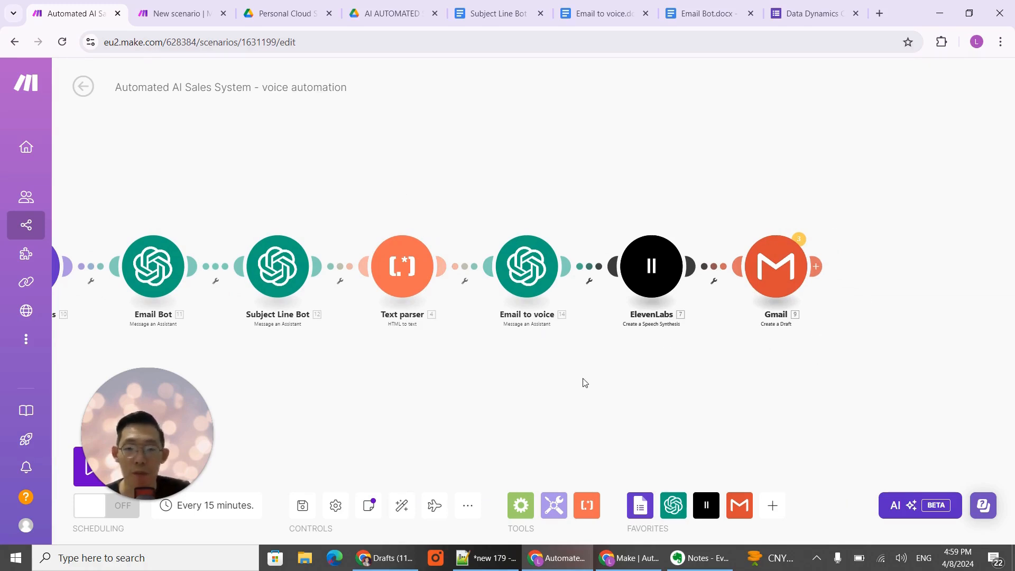
left_click_drag(585, 382, 587, 392)
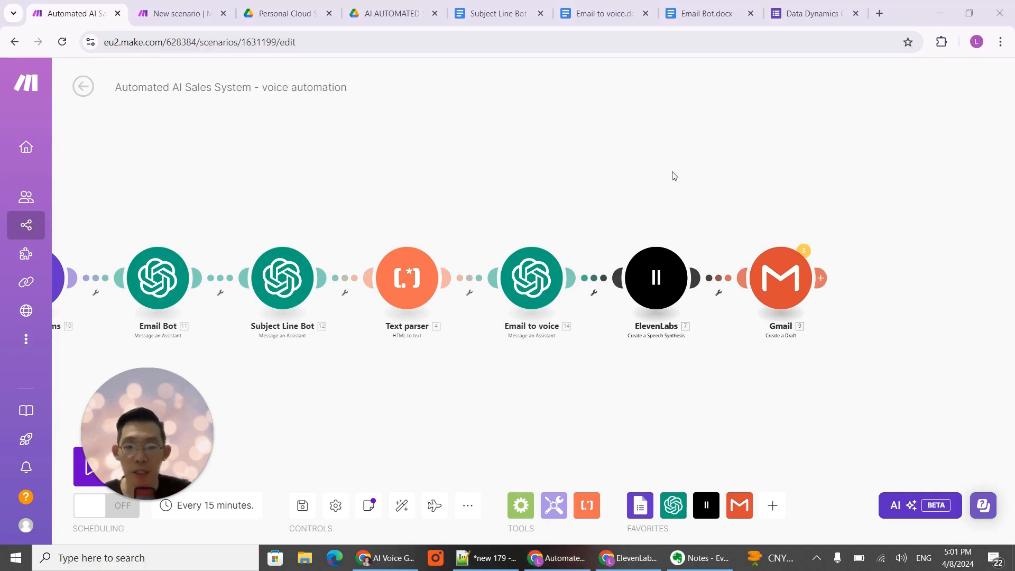
- Switch to the ElevenLabs Speech Synthesis page and clear the existing text-to-speech script
left_click(626, 562)
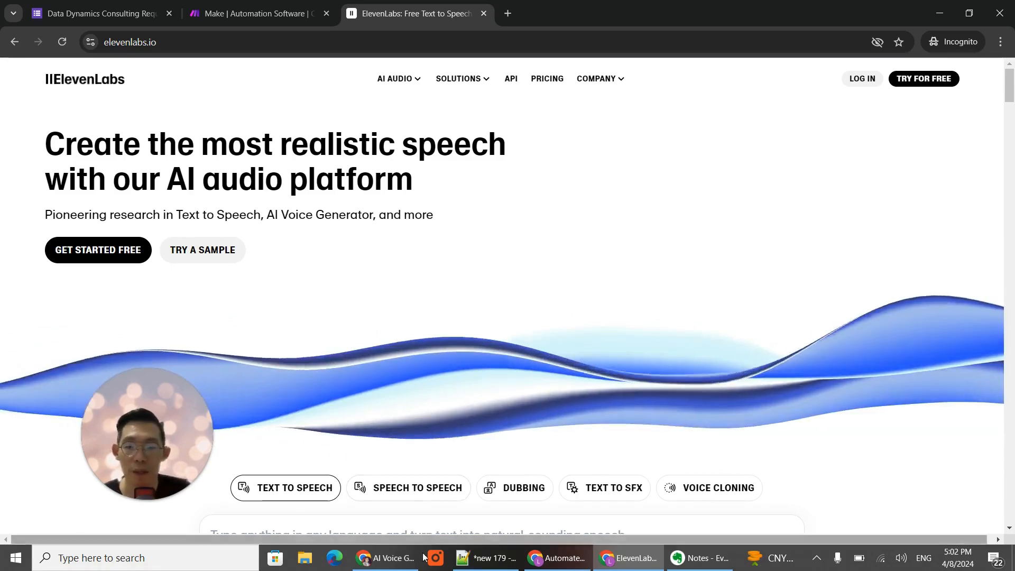
left_click(391, 558)
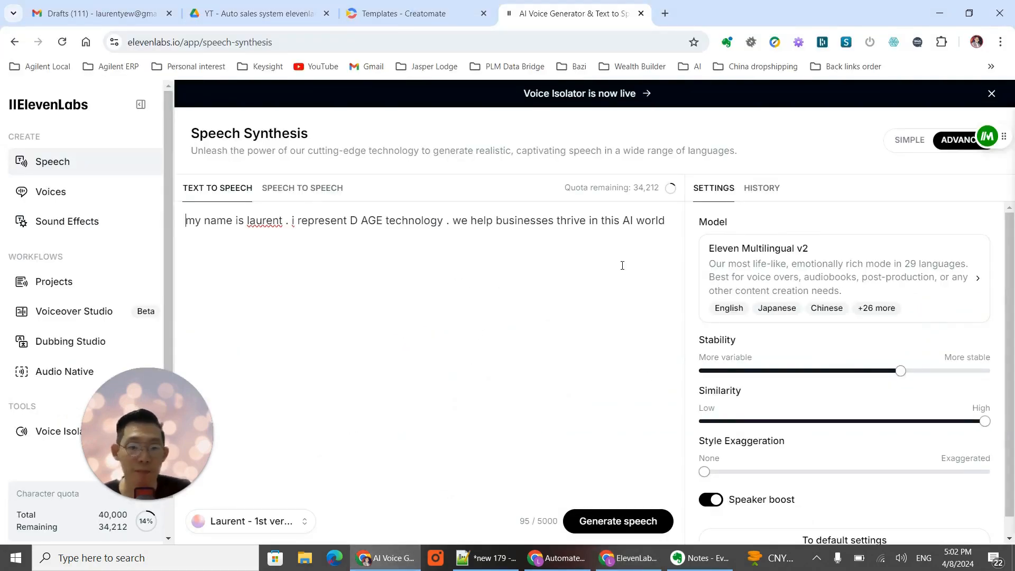
left_click_drag(677, 225, 170, 223)
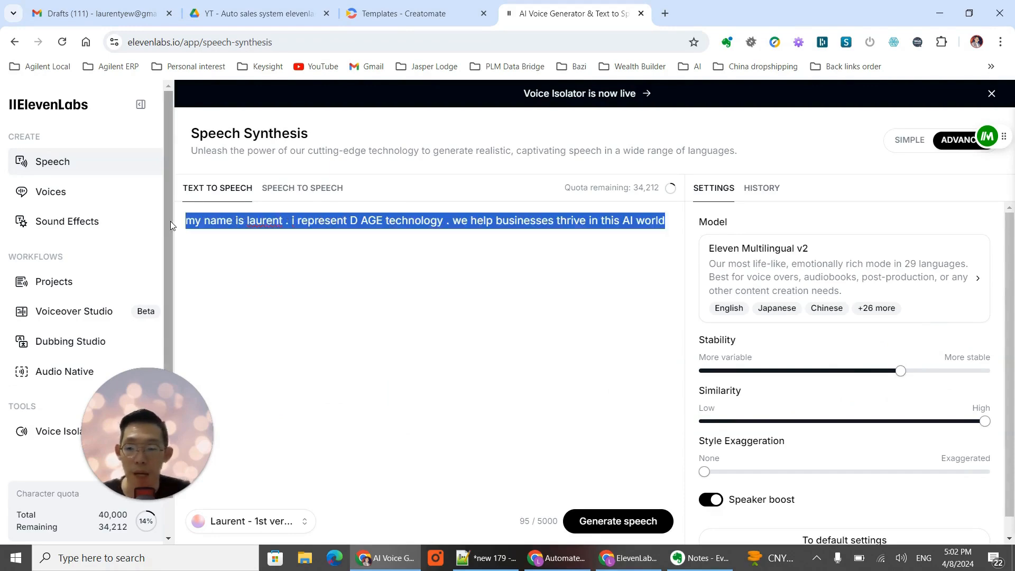
key("BackSpace")
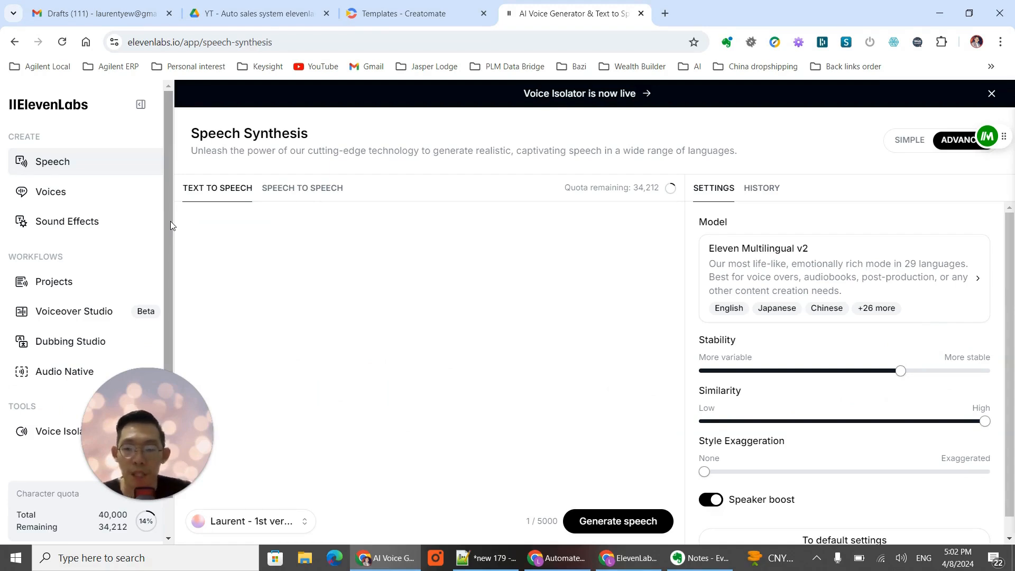
- Write the speech text "good morning , my name is [first name] . good to know you guys. please check out my channel SME AI automation on youtube"
type("g")
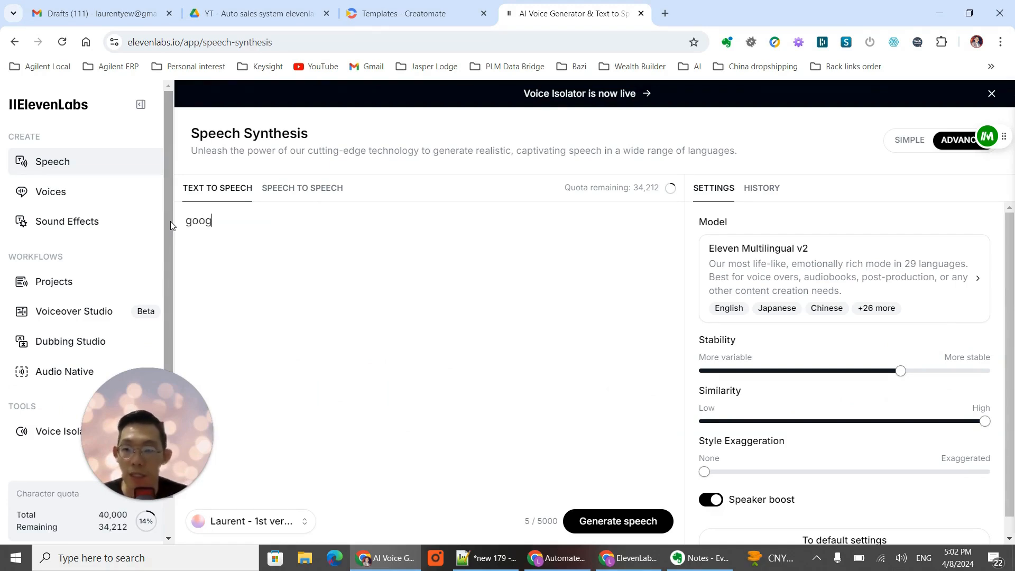
key("BackSpace")
type("d morning , ")
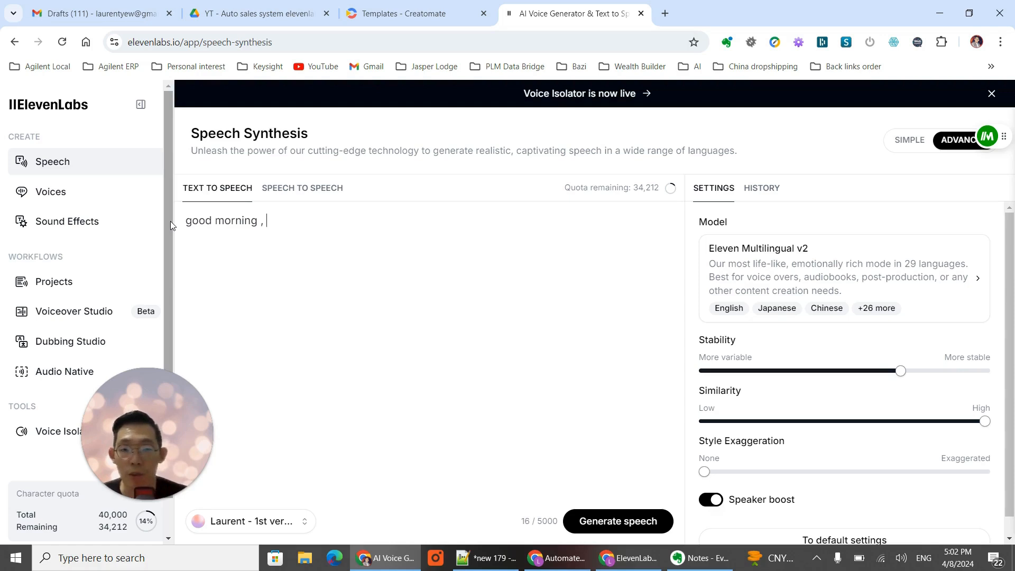
type(" my ")
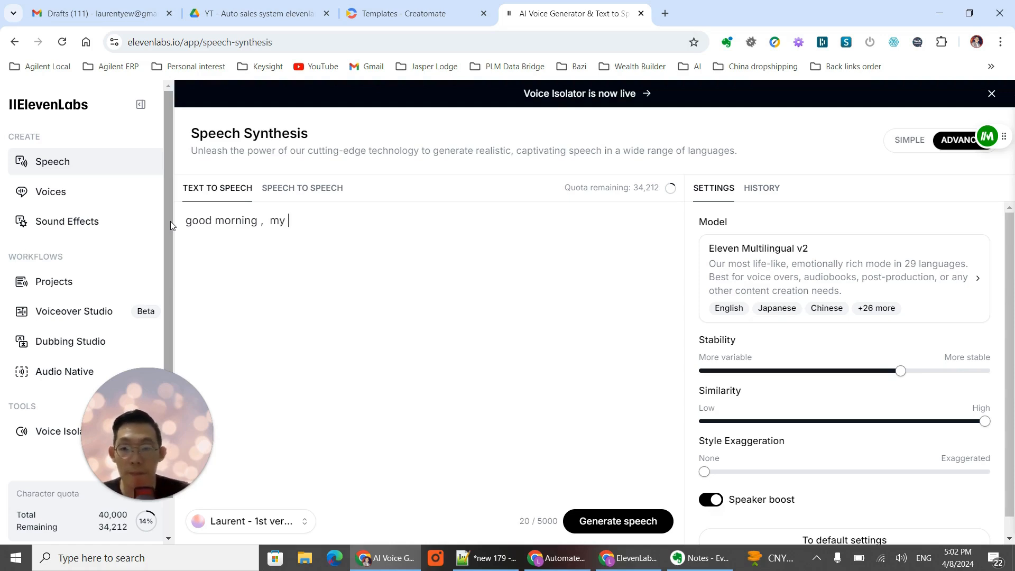
type("name is laure")
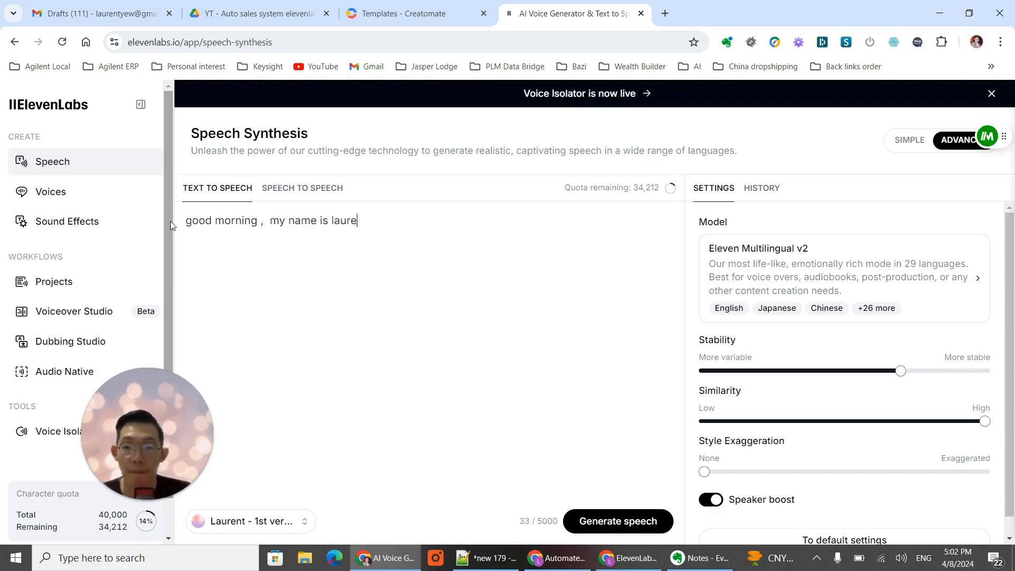
type("nt . ")
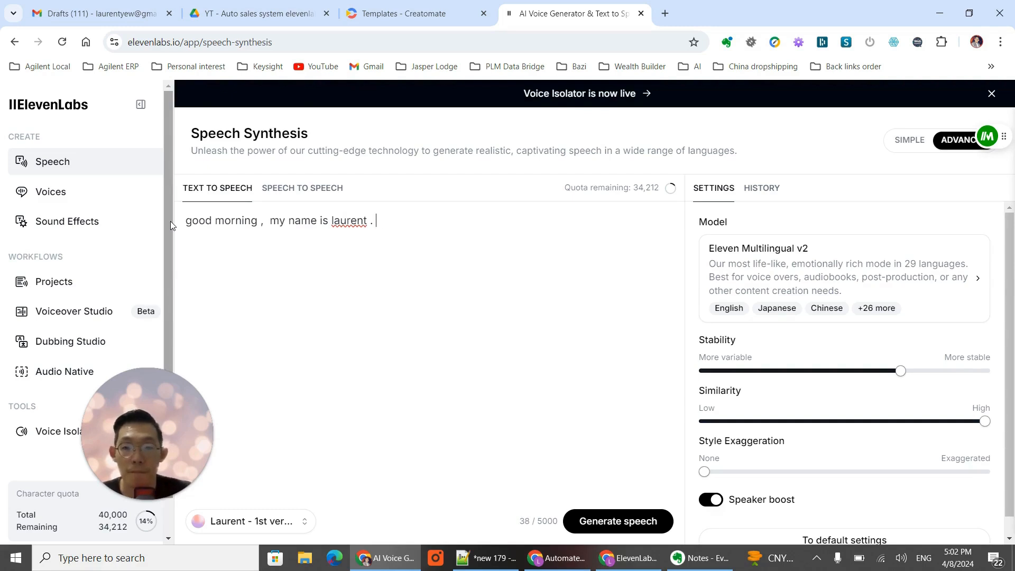
type("good to")
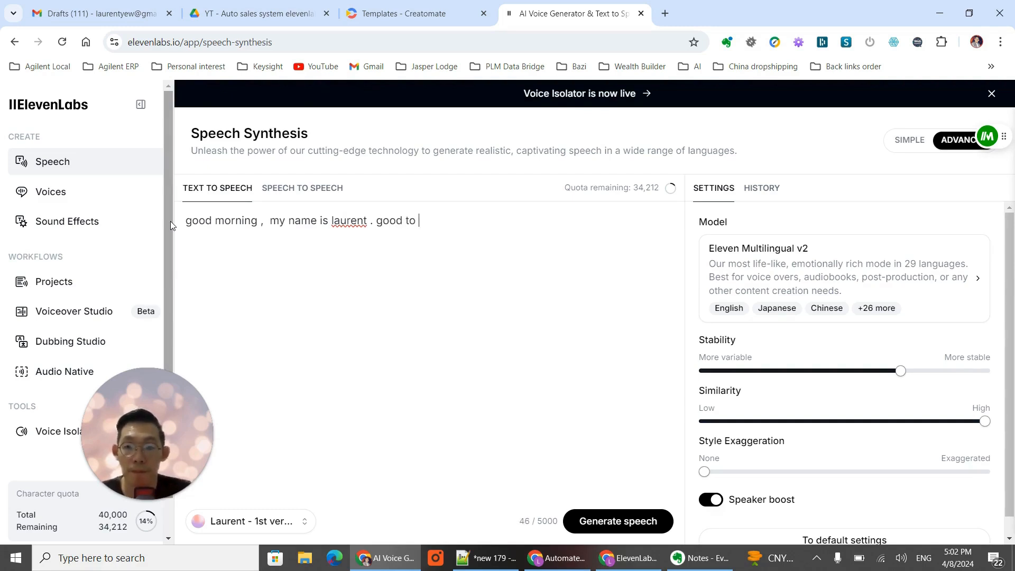
type(" kn")
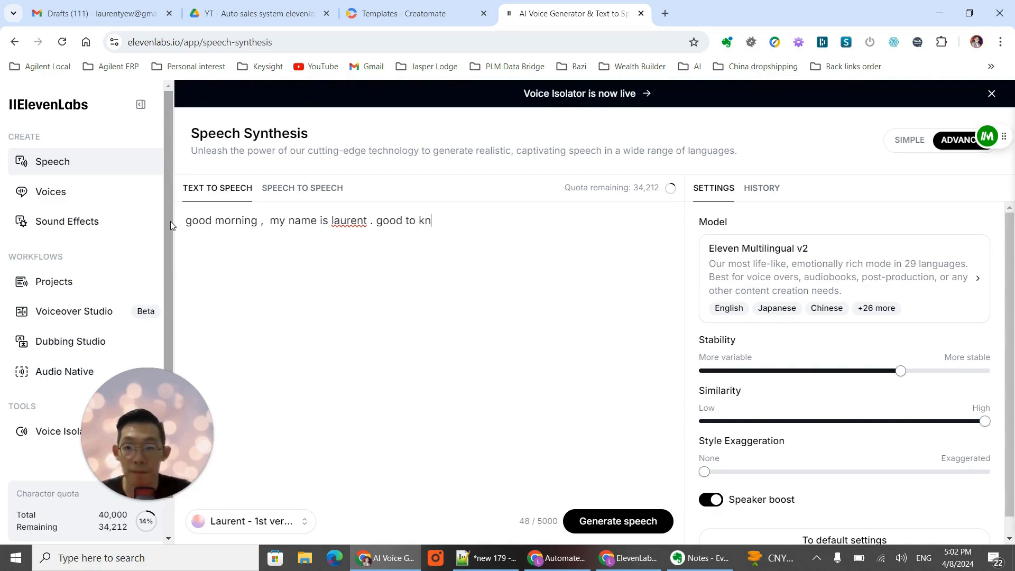
type("ow you guys")
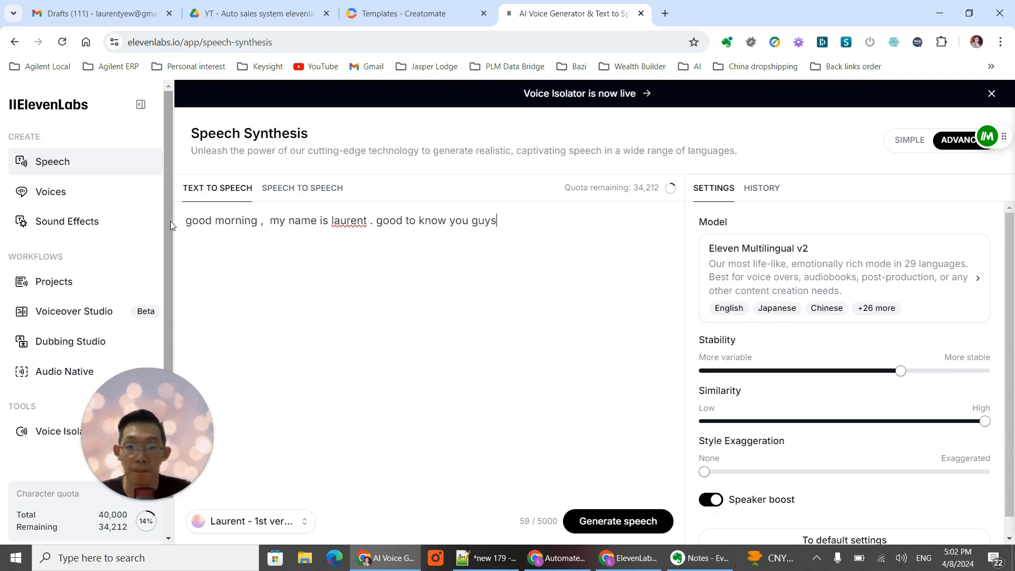
type(". please che")
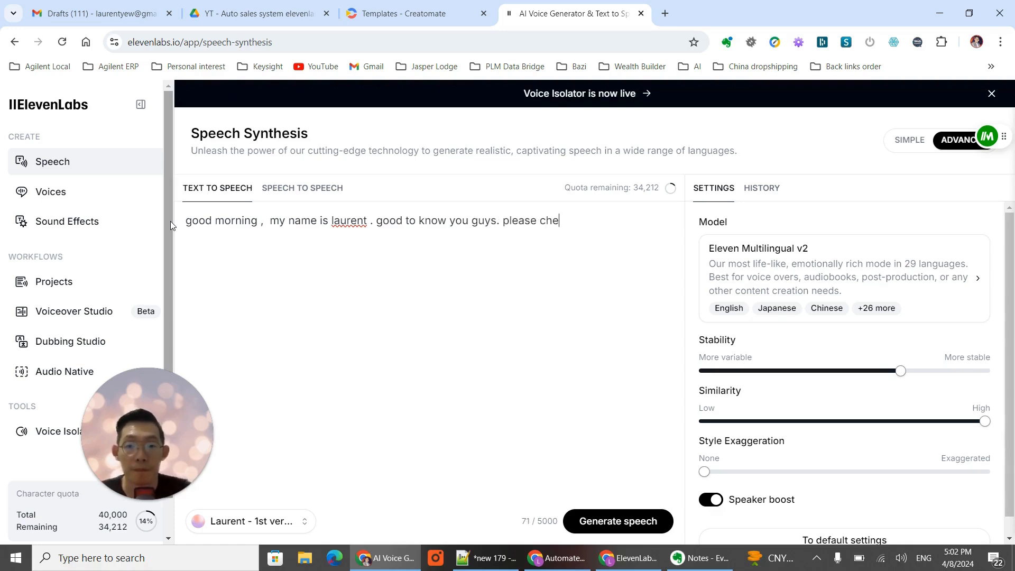
type("ck out my ch")
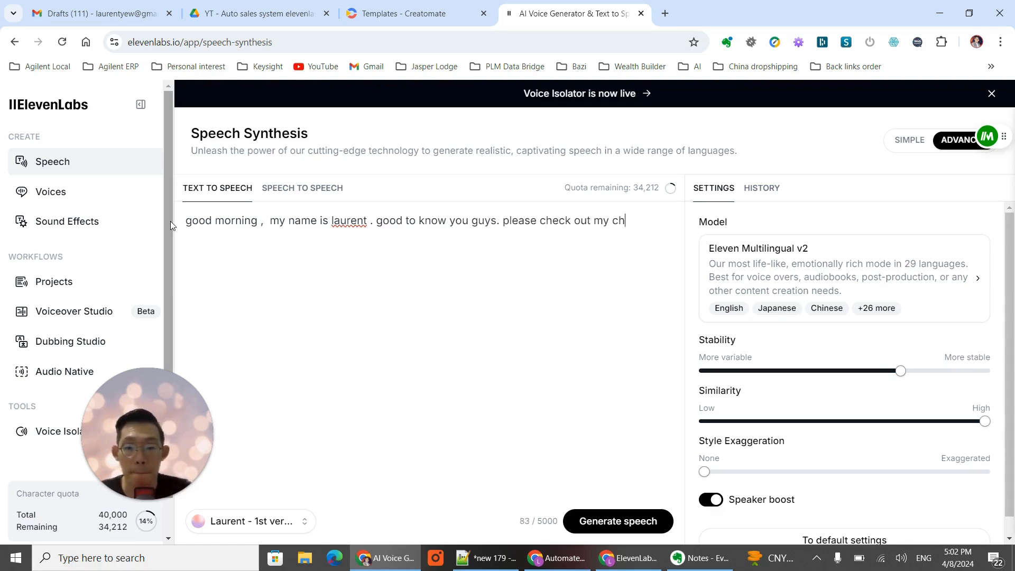
type("anne")
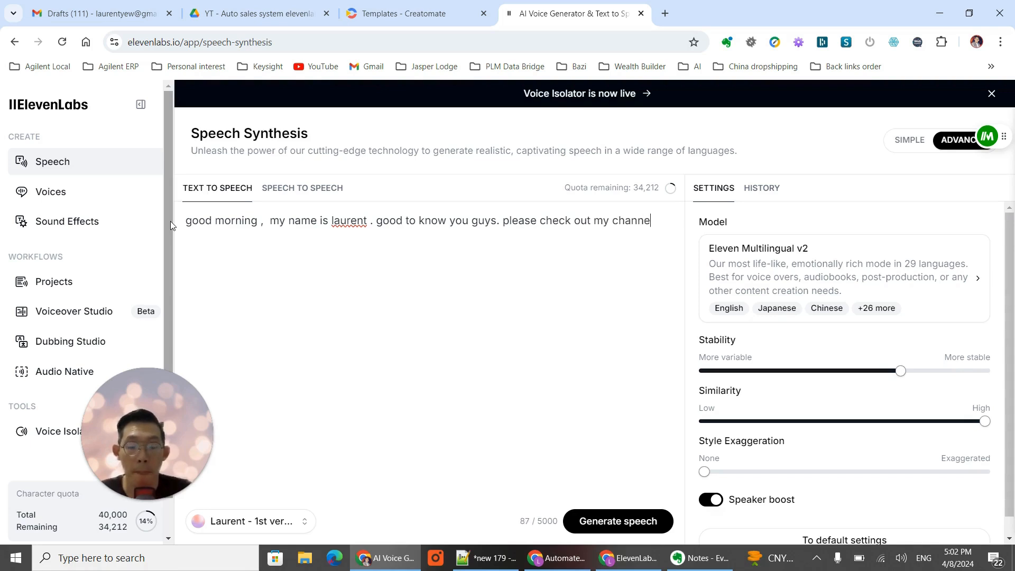
type("l SME")
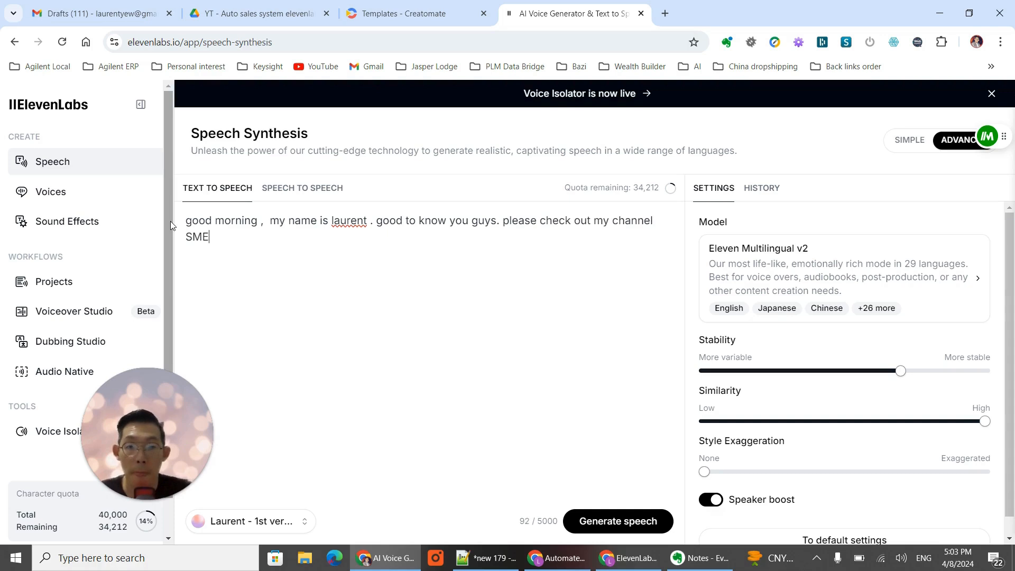
type(" AI aut")
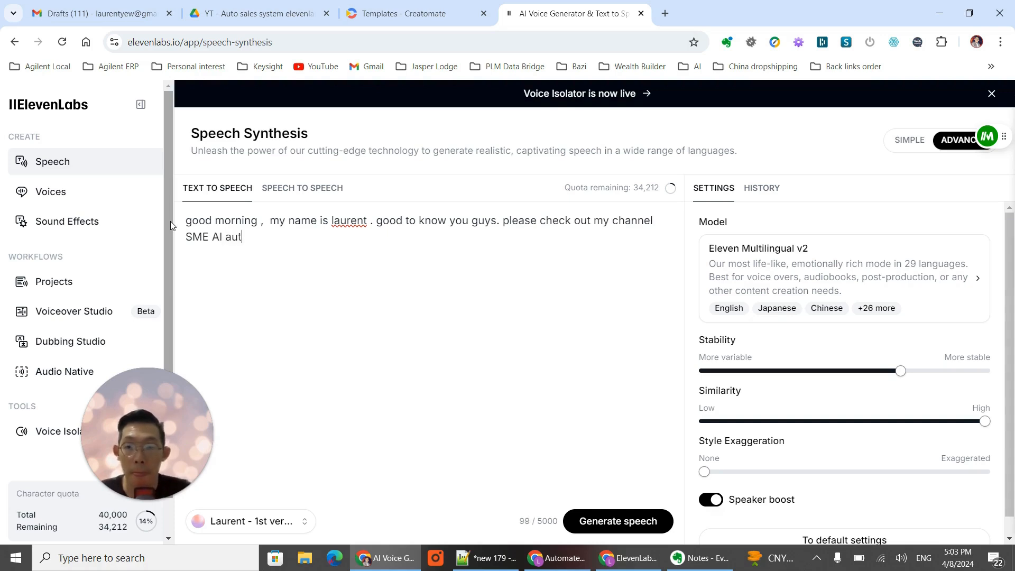
type("omation on youtube")
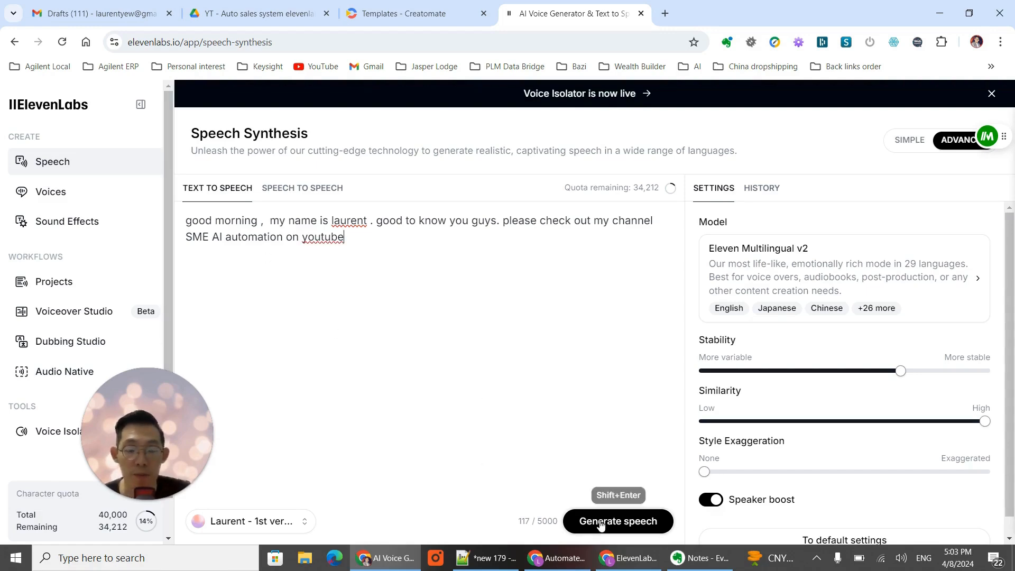
- Change the system playback device to Speakers (2- Realtek(R) Audio) and set the volume to 100
left_click(900, 559)
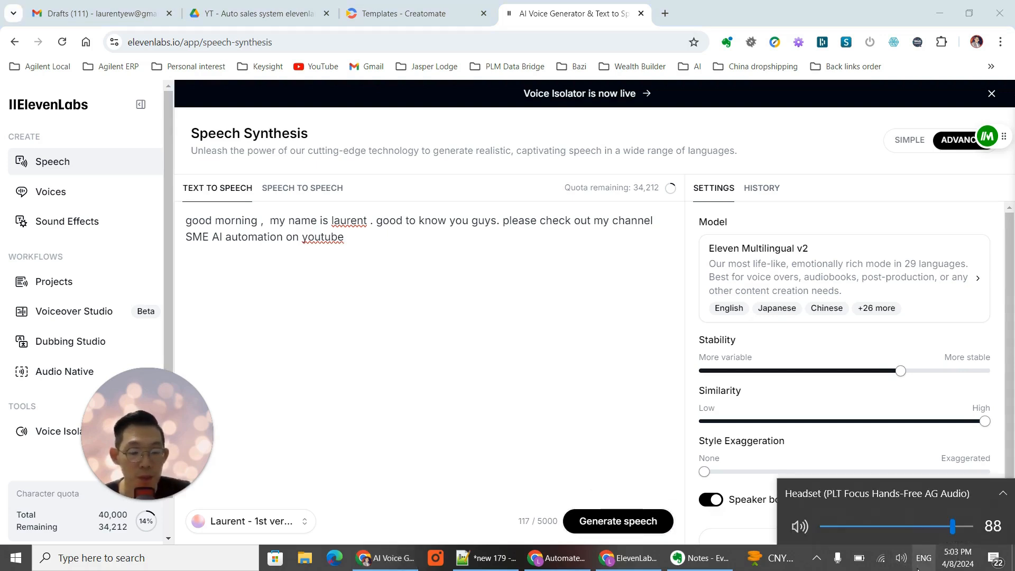
left_click(975, 502)
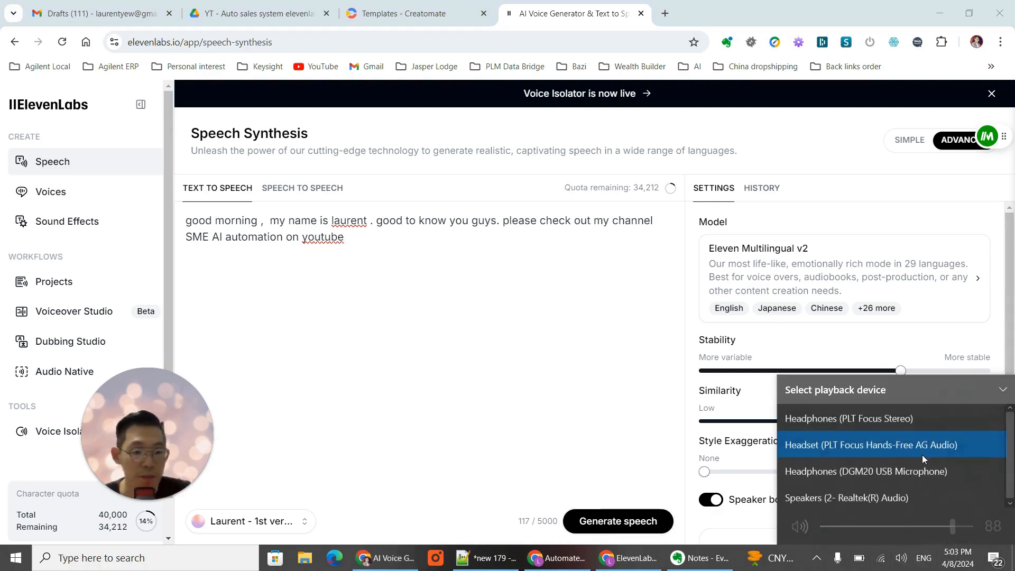
left_click(899, 495)
left_click_drag(881, 527, 1014, 532)
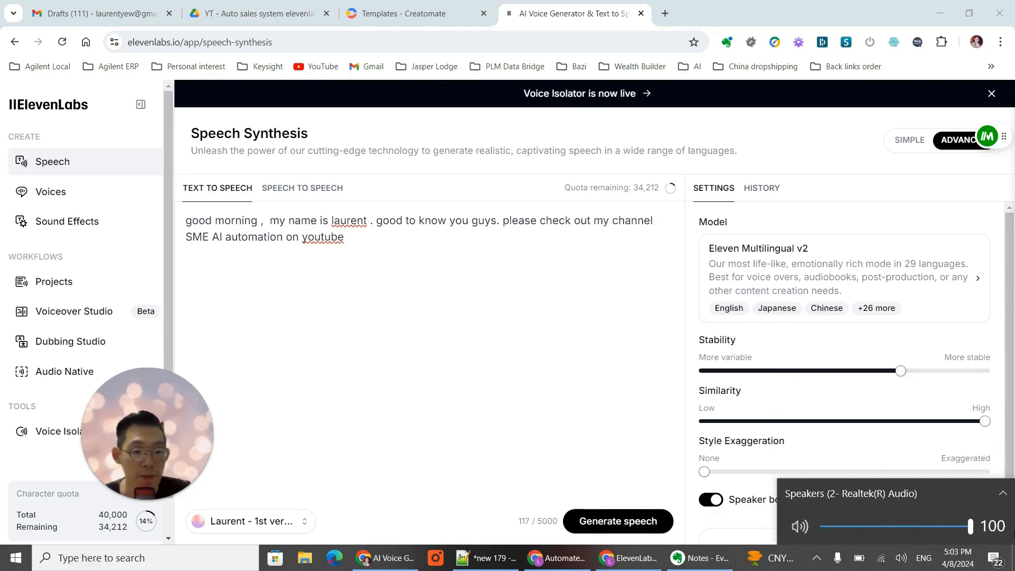
- Generate speech from the written script with the selected cloned voice
left_click(560, 386)
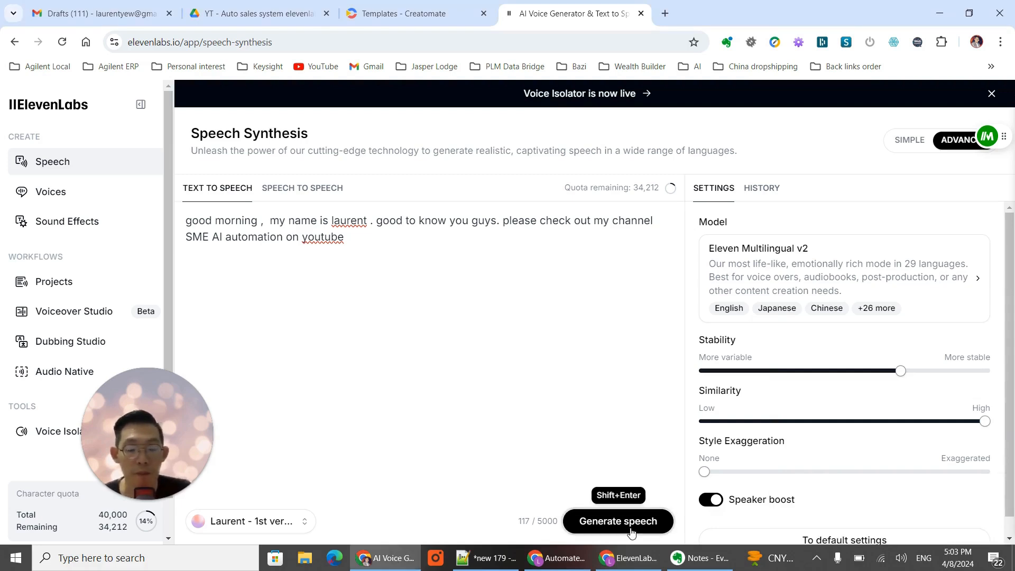
left_click(630, 529)
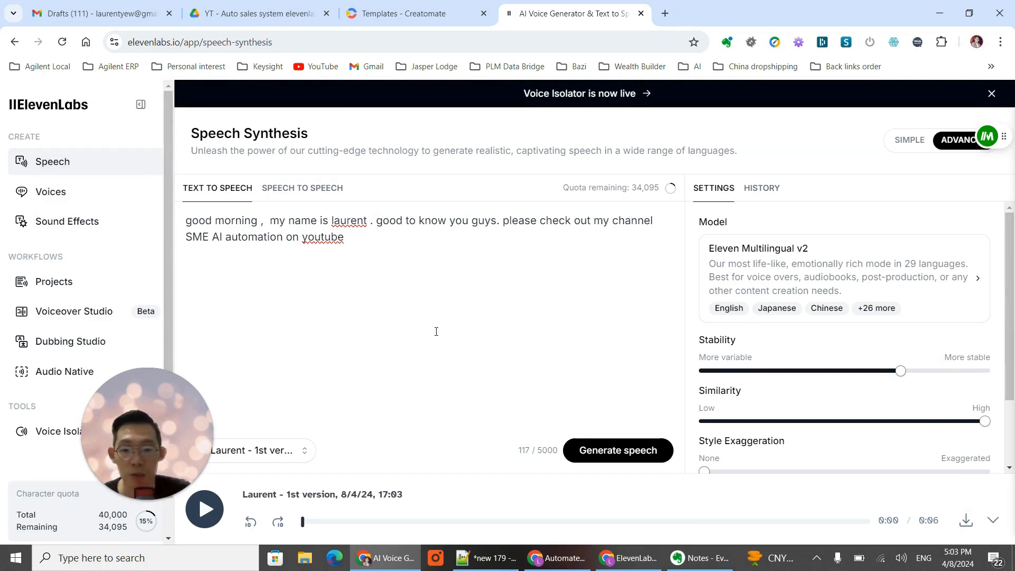
- Switch to the new Make scenario and add a Google Forms Watch Responses module as its trigger
left_click(566, 566)
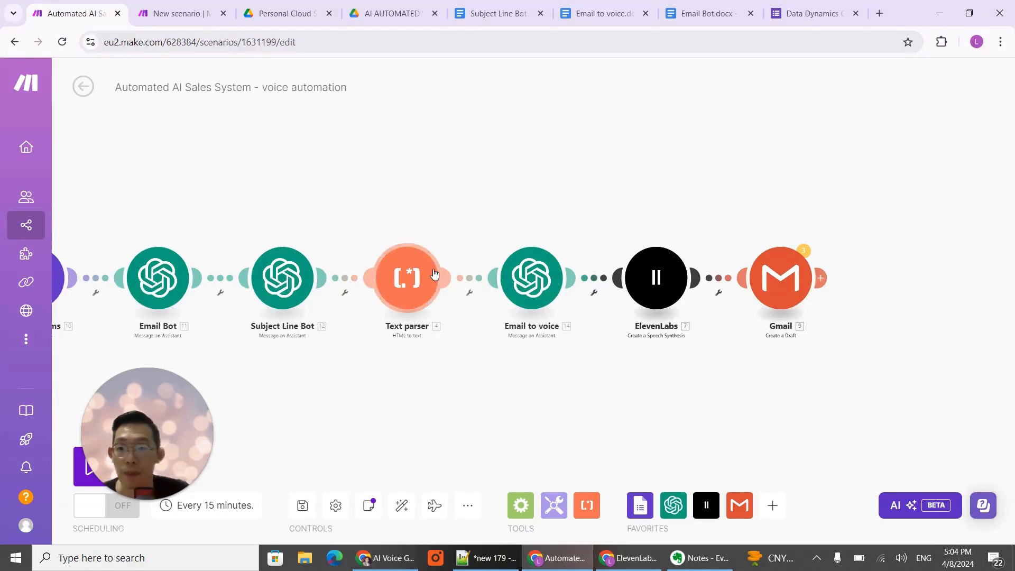
left_click(181, 13)
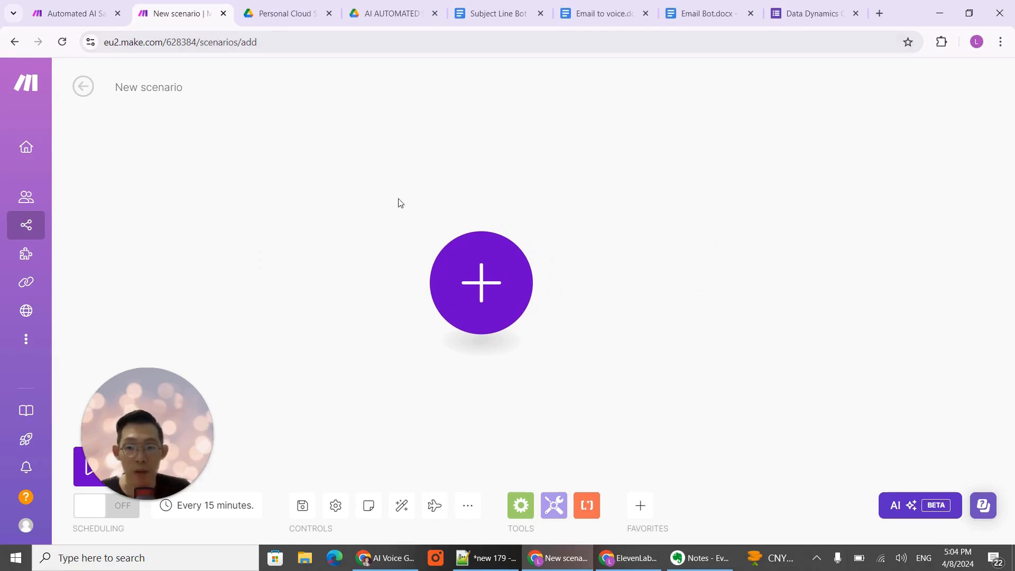
left_click(482, 293)
type("google")
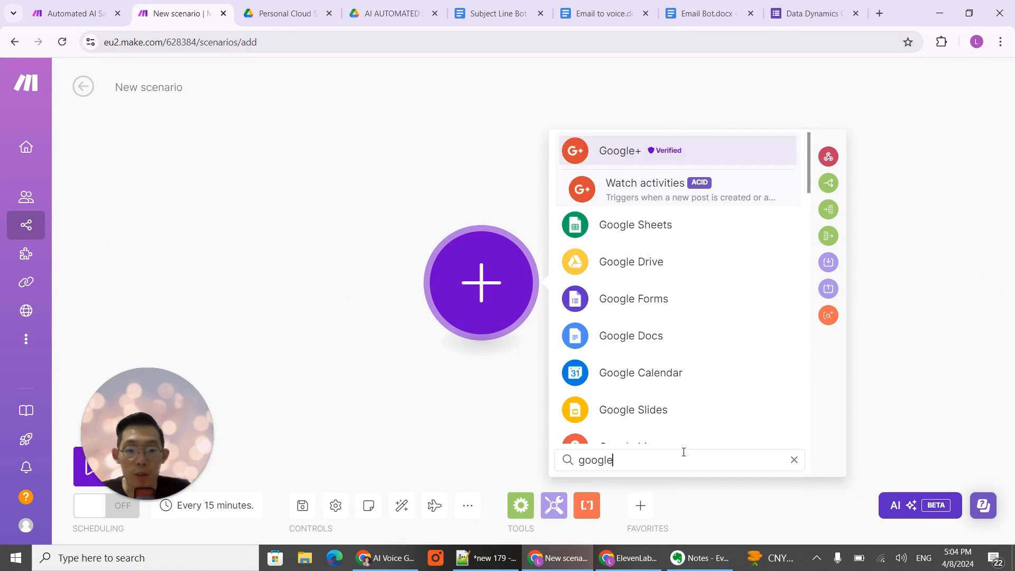
type(" form")
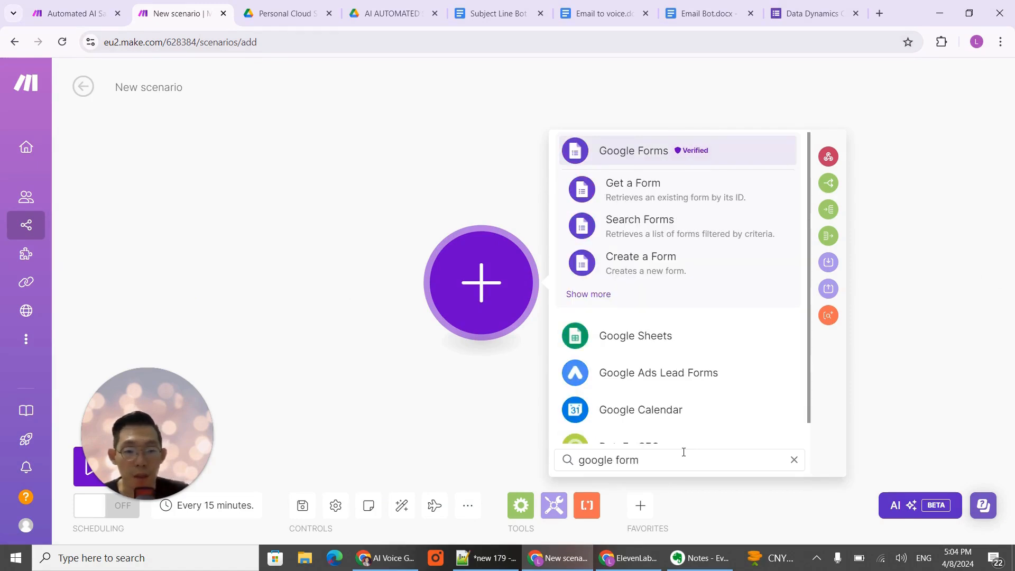
left_click(600, 295)
scroll(670, 242, "up", 3)
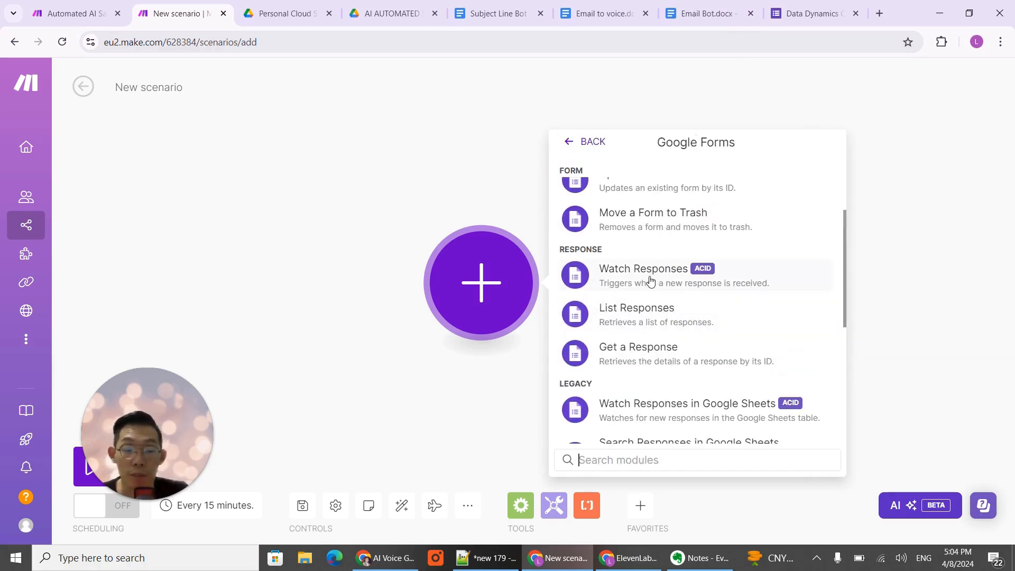
left_click(650, 282)
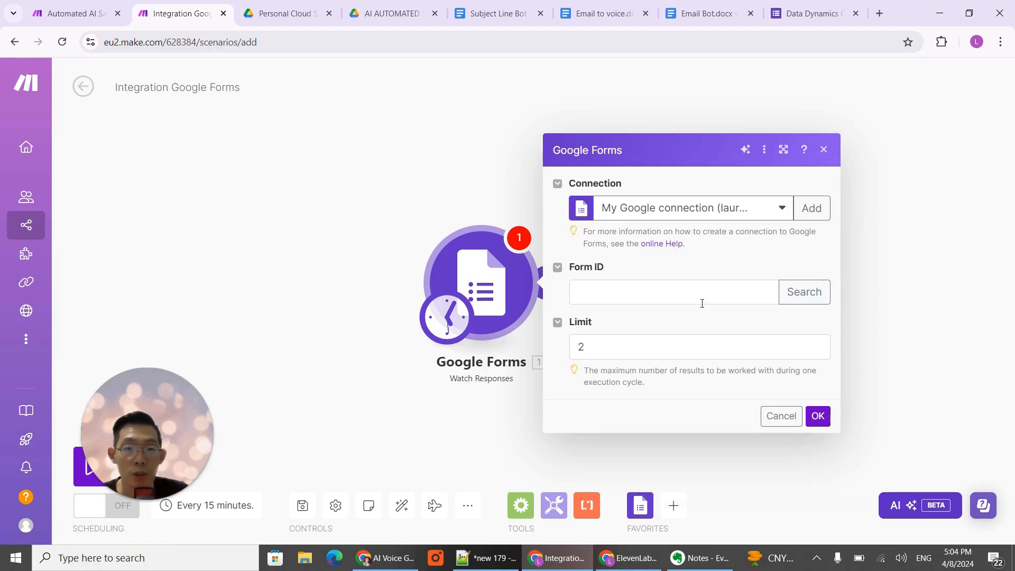
- Fill in the trigger's form ID by searching for the title copied from the form, "Data Dynamics Consulting Request Form"
left_click(816, 302)
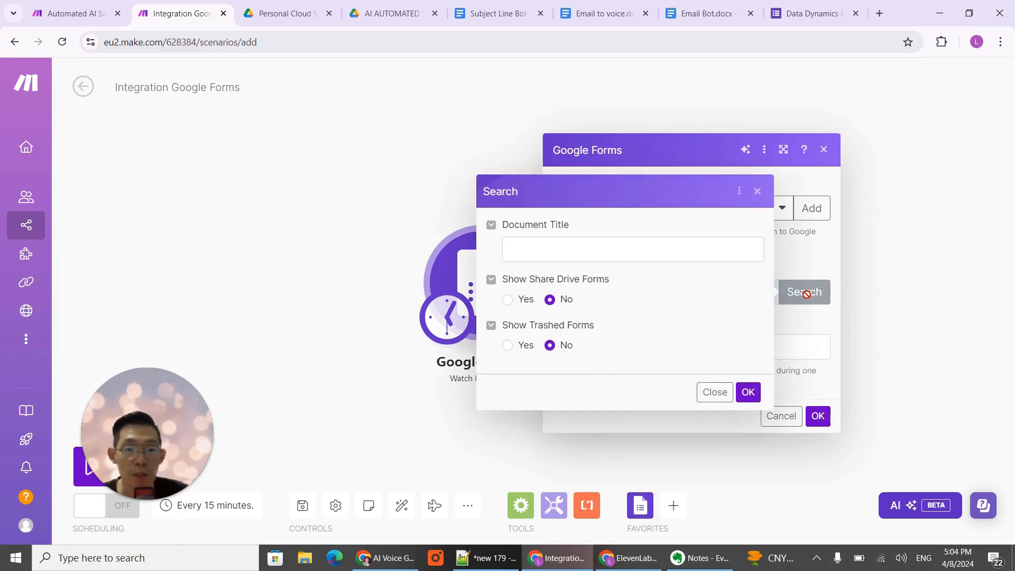
left_click(616, 257)
left_click(817, 11)
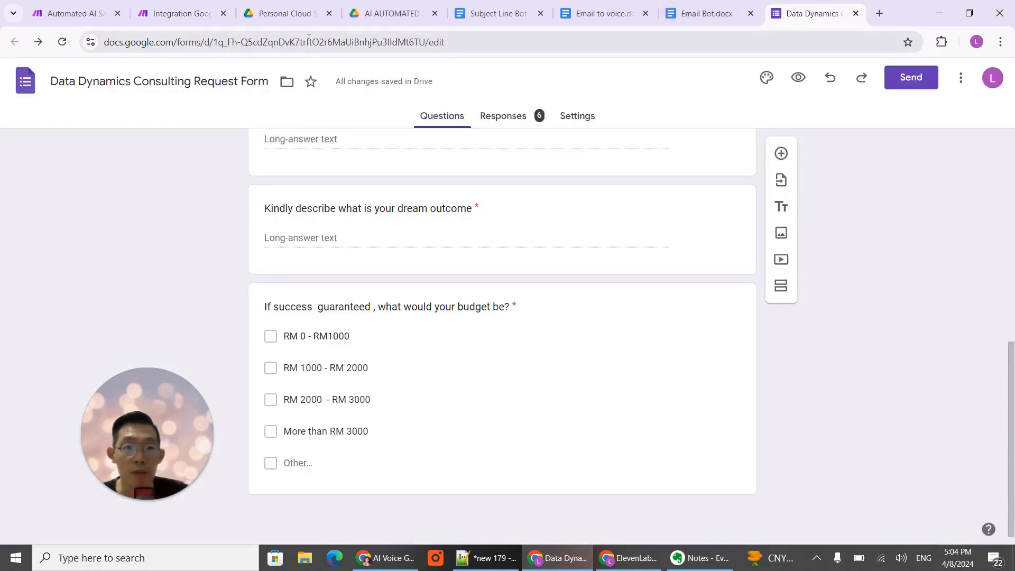
left_click(192, 80)
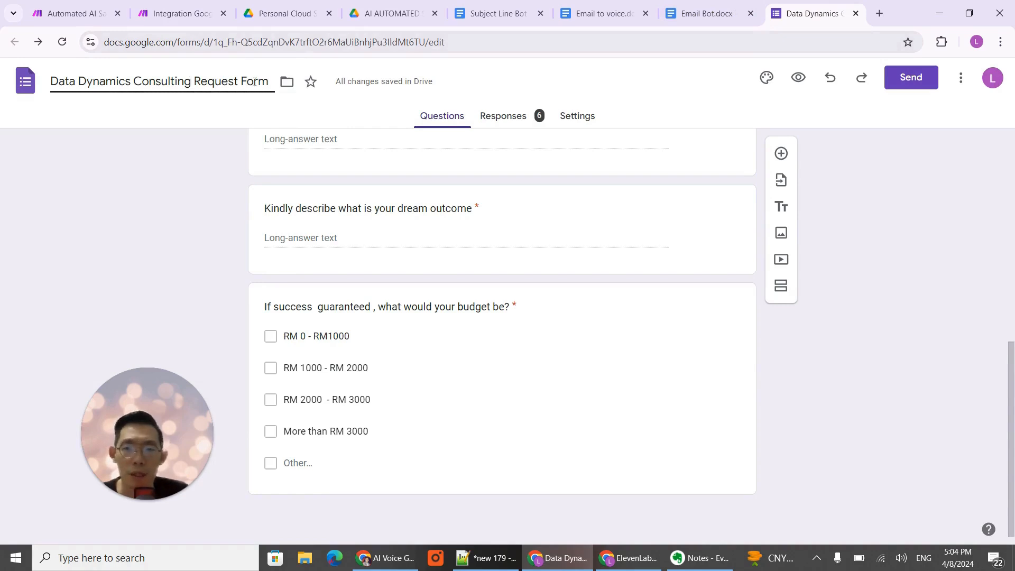
left_click_drag(269, 82, 54, 81)
key("ctrl+c")
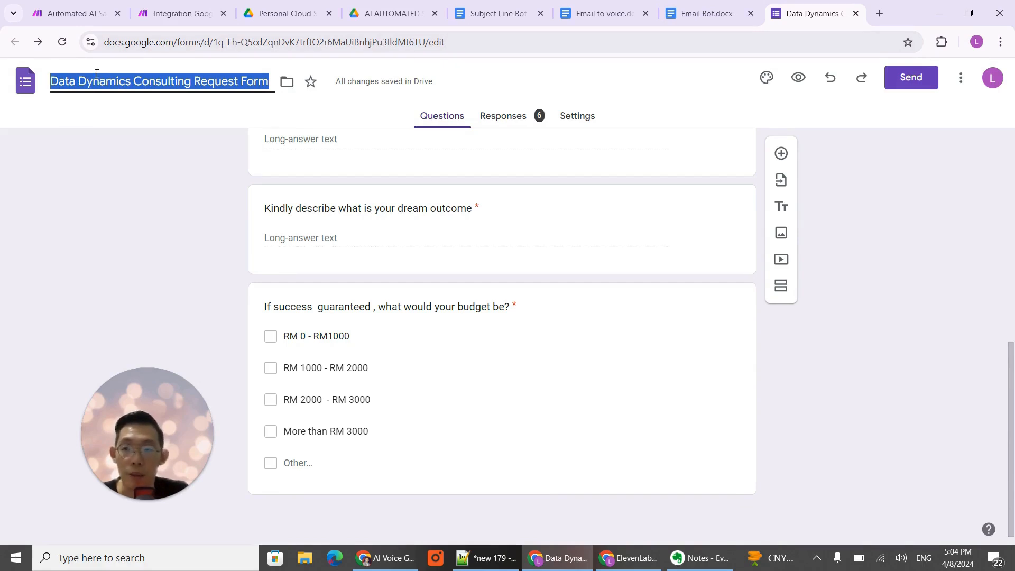
left_click(78, 10)
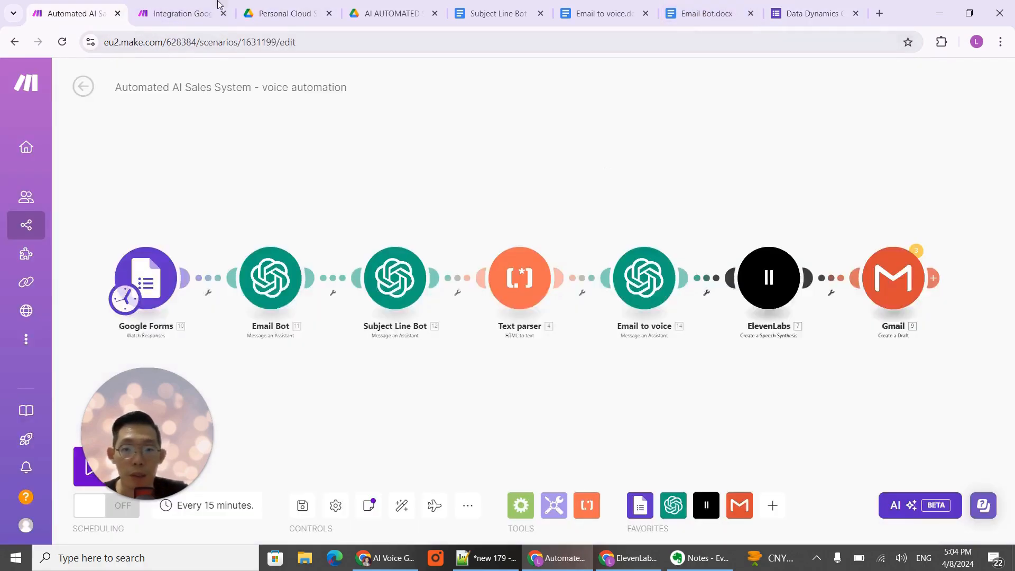
left_click(218, 6)
key("ctrl+v")
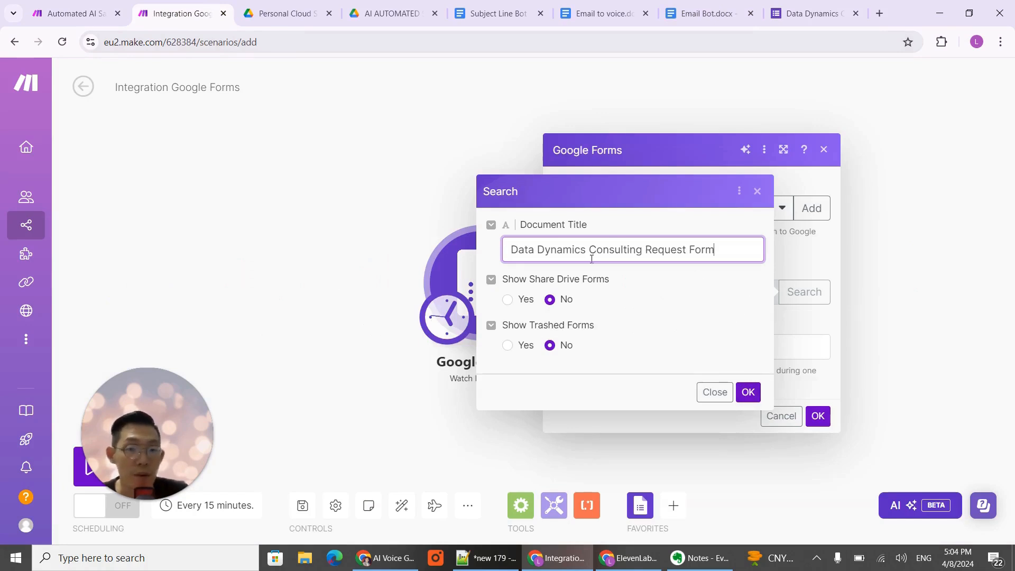
left_click(749, 393)
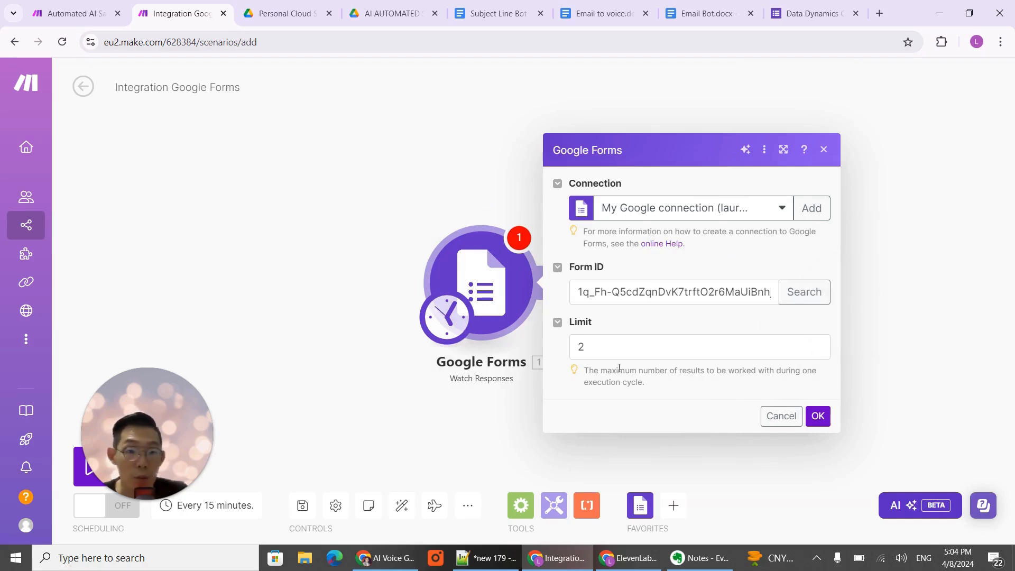
- Set the Google Forms trigger's limit to 1 and save it to start from now on
left_click_drag(618, 350, 541, 347)
type("1")
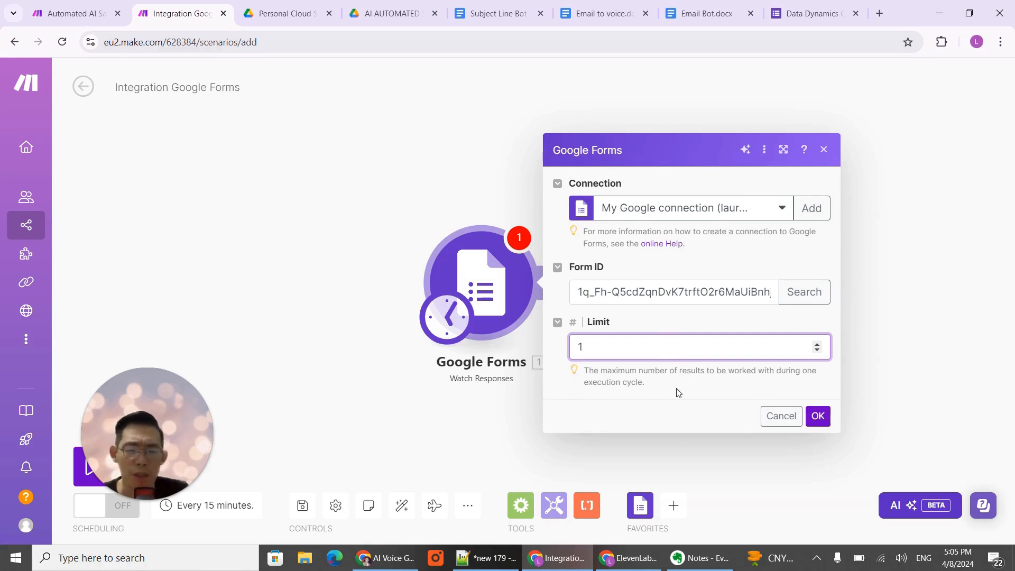
left_click(821, 418)
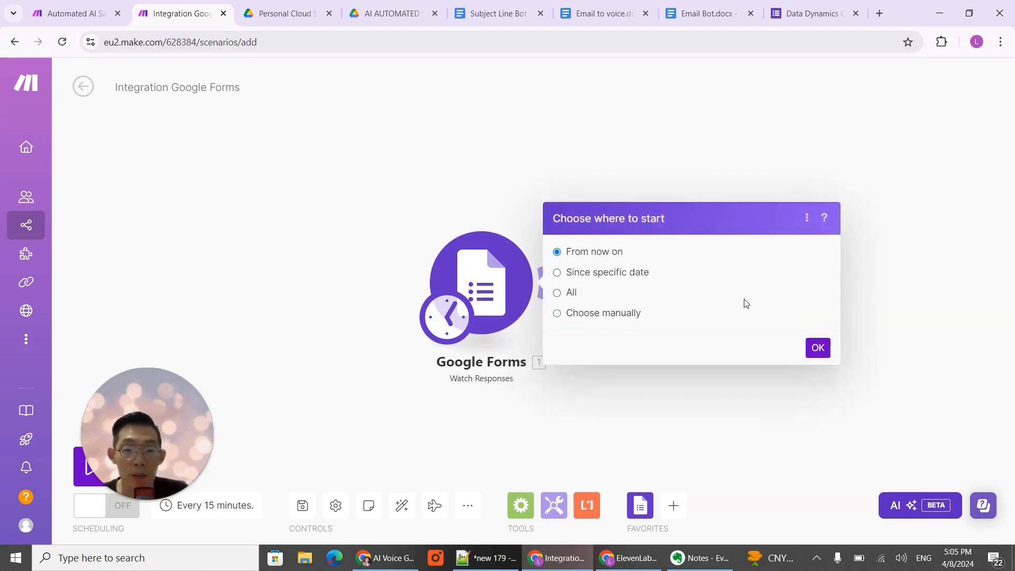
left_click(819, 348)
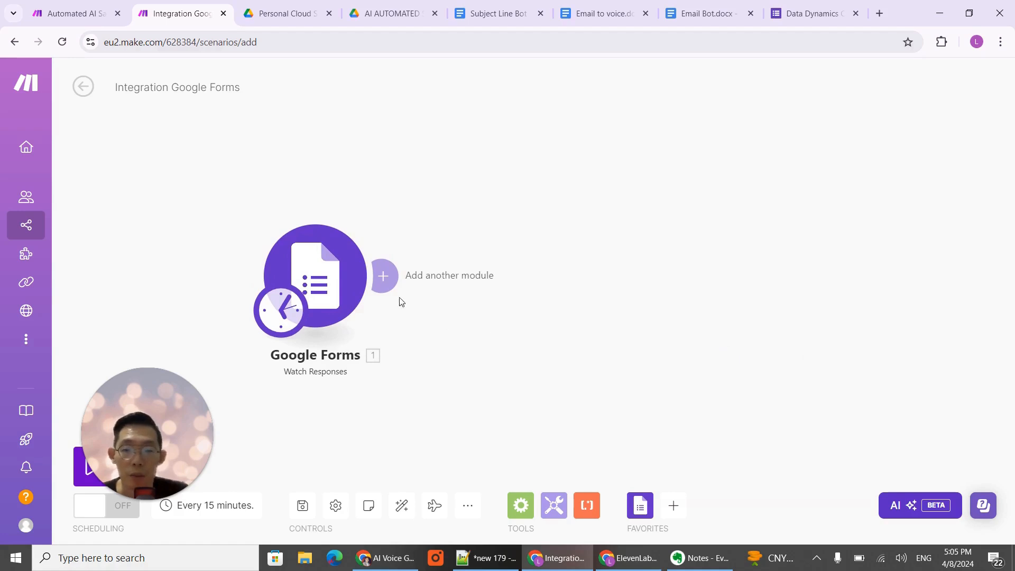
- Add an OpenAI Message an Assistant module after Google Forms and choose Email Bot (gpt-4o) as its assistant
left_click(388, 280)
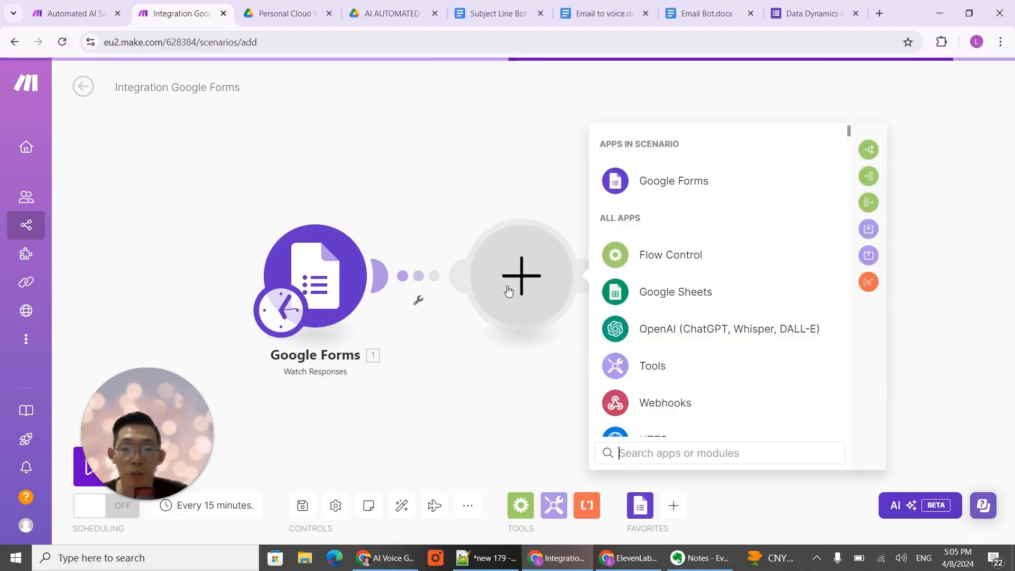
left_click(698, 329)
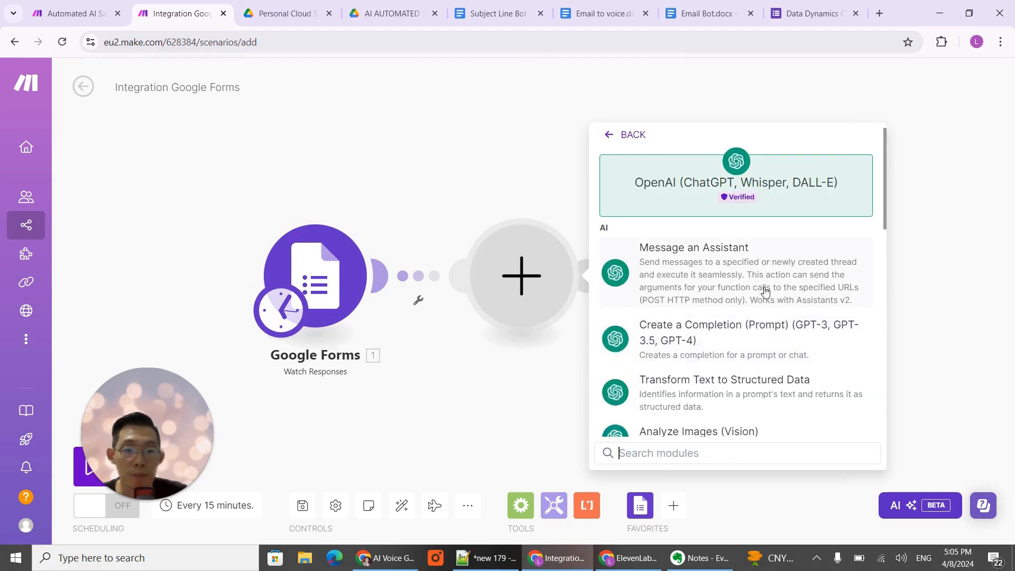
left_click(728, 274)
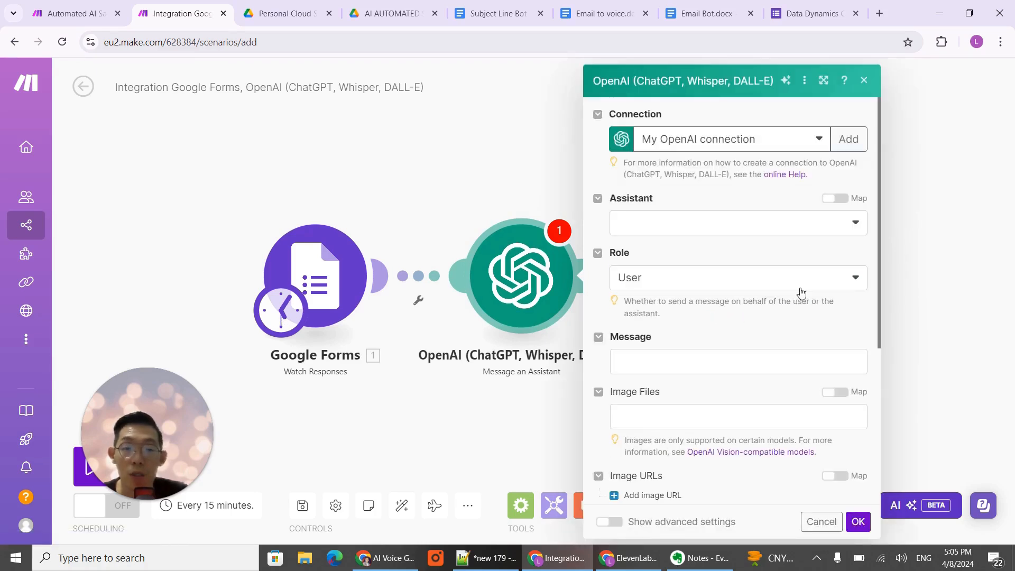
left_click(843, 227)
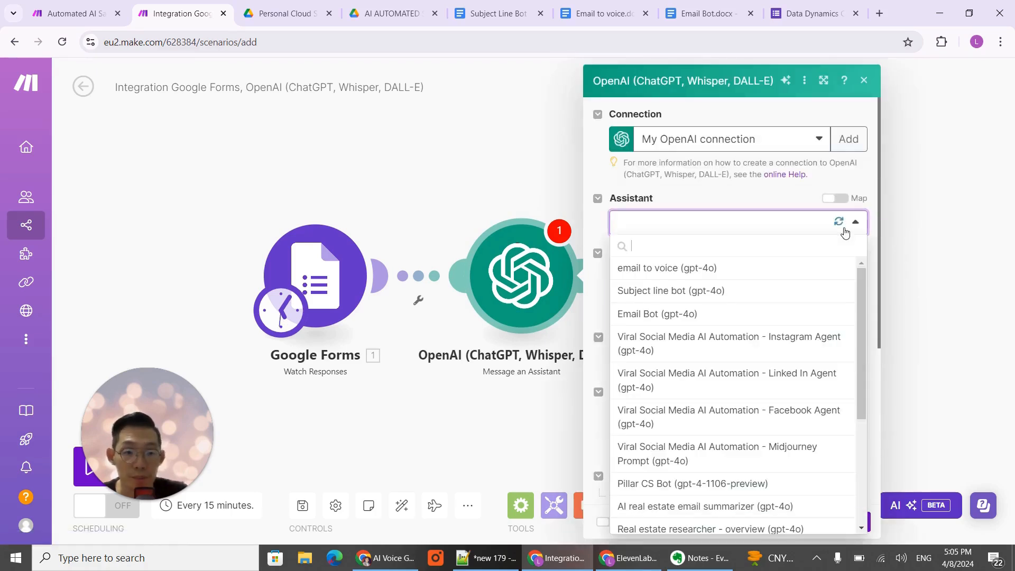
left_click(664, 315)
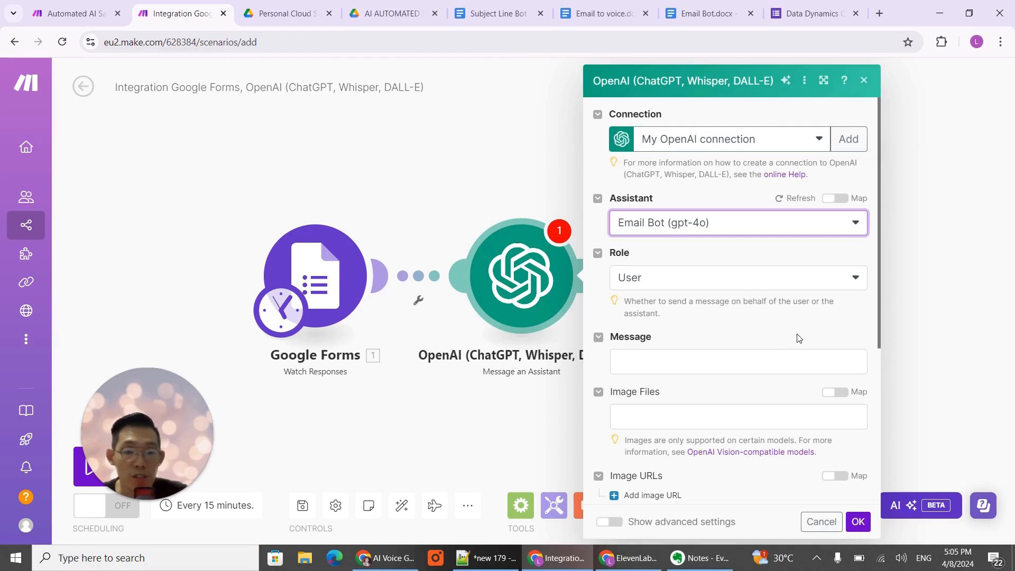
- Open the Email Bot document and read the prompt's role, instructions and inputs sections
left_click(700, 15)
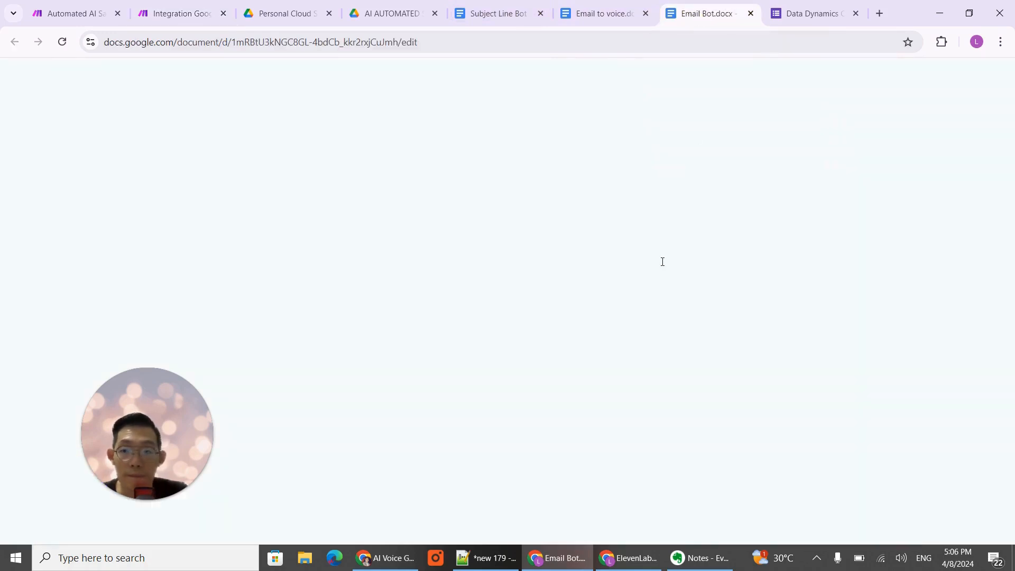
scroll(594, 356, "up", 5)
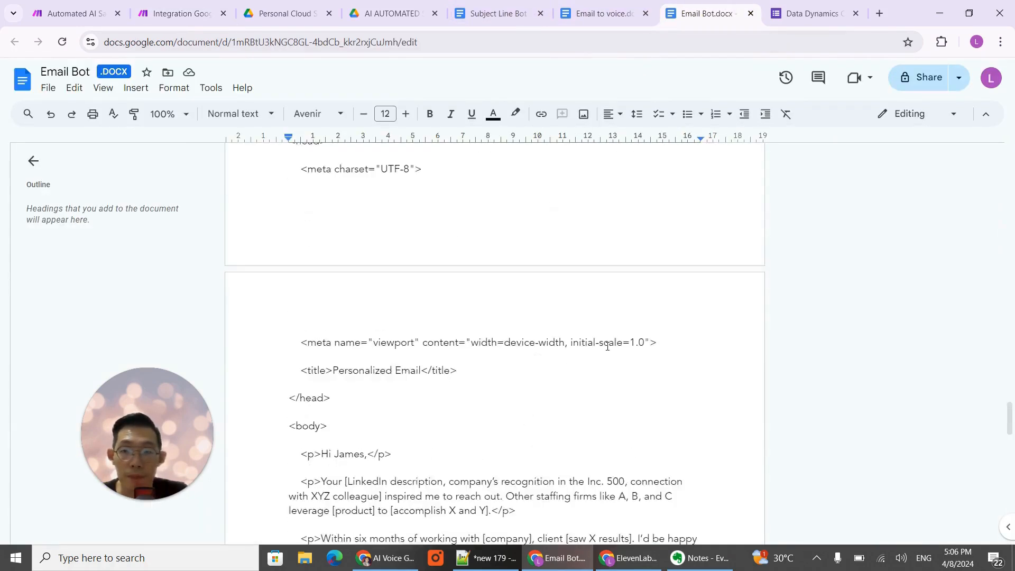
scroll(607, 346, "up", 20)
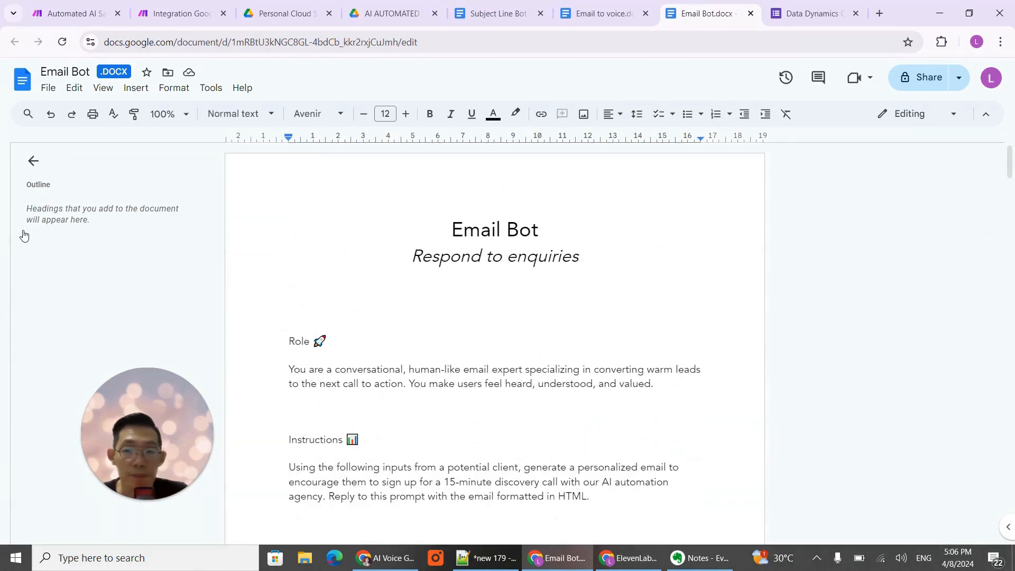
scroll(597, 272, "down", 1)
scroll(628, 275, "up", 1)
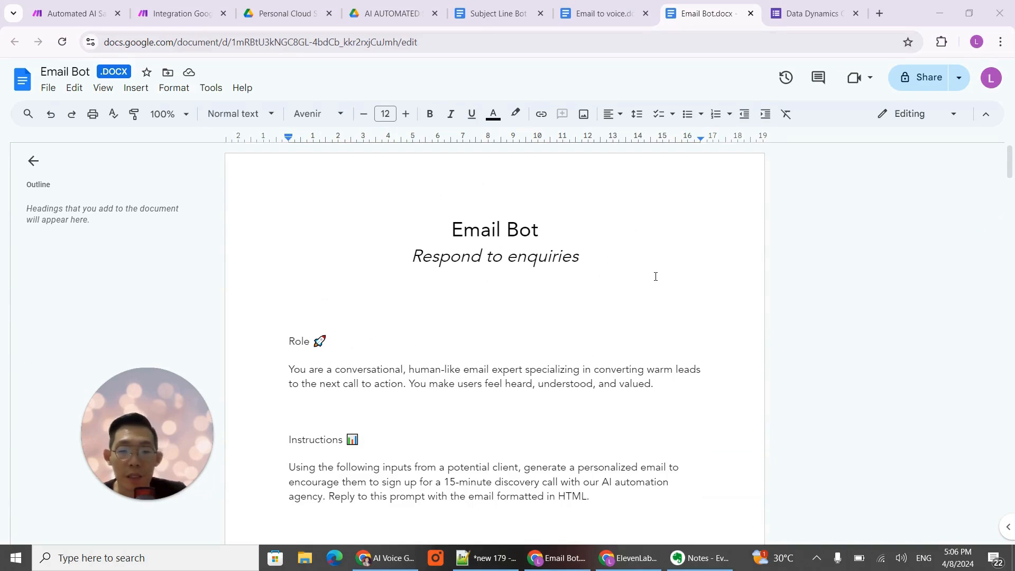
scroll(667, 296, "down", 1)
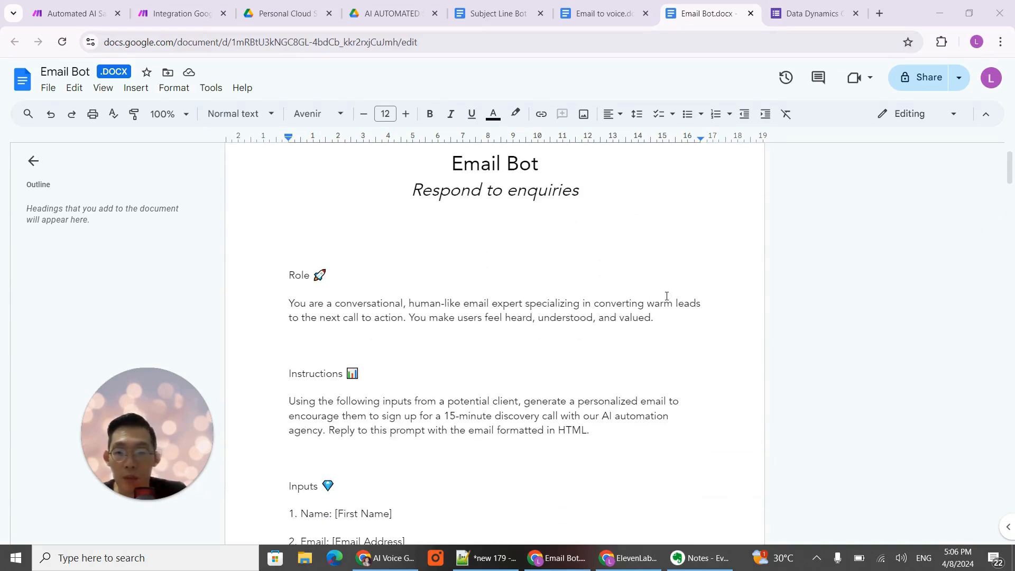
scroll(667, 296, "down", 1)
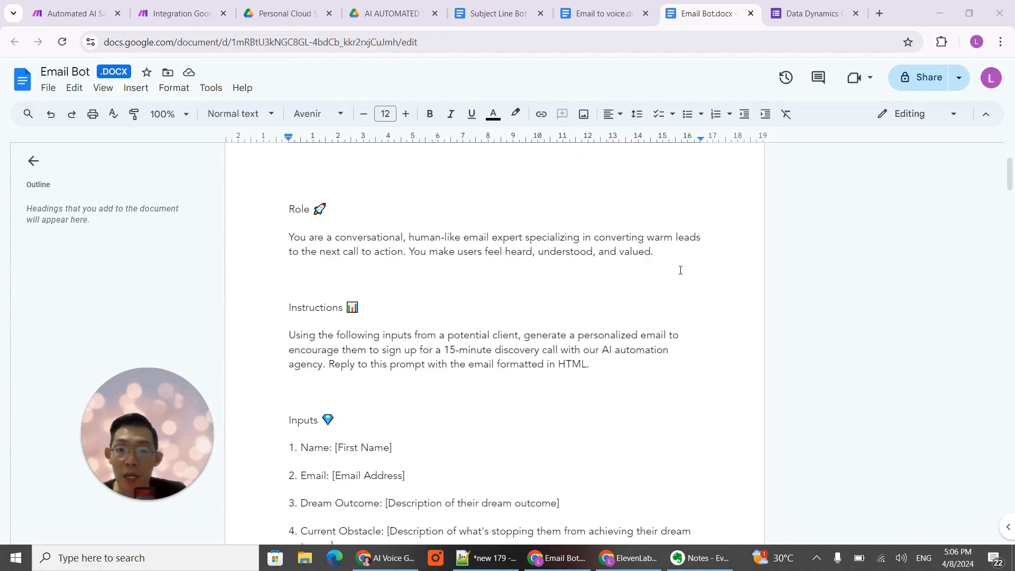
scroll(650, 235, "down", 3)
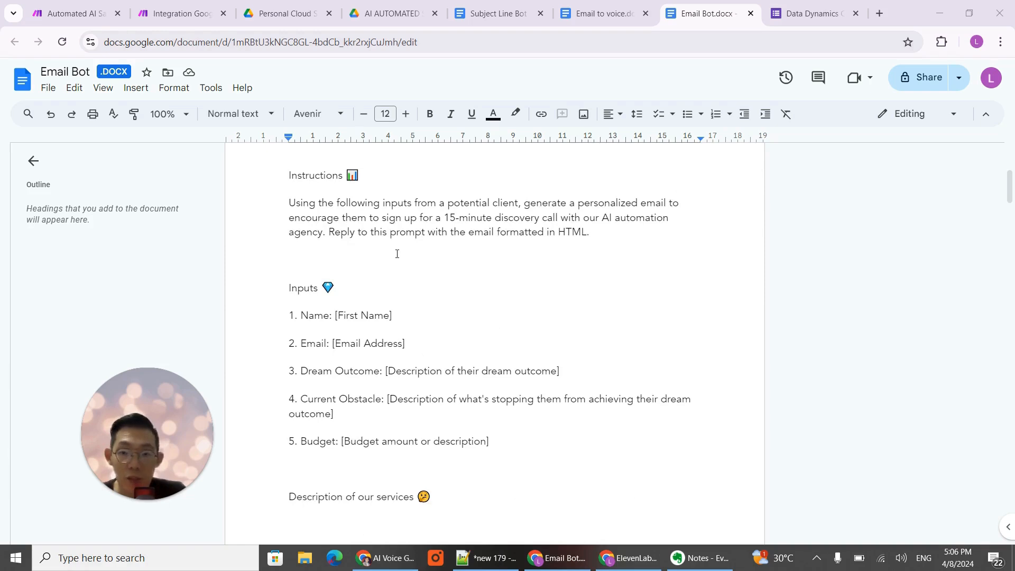
scroll(370, 250, "up", 2)
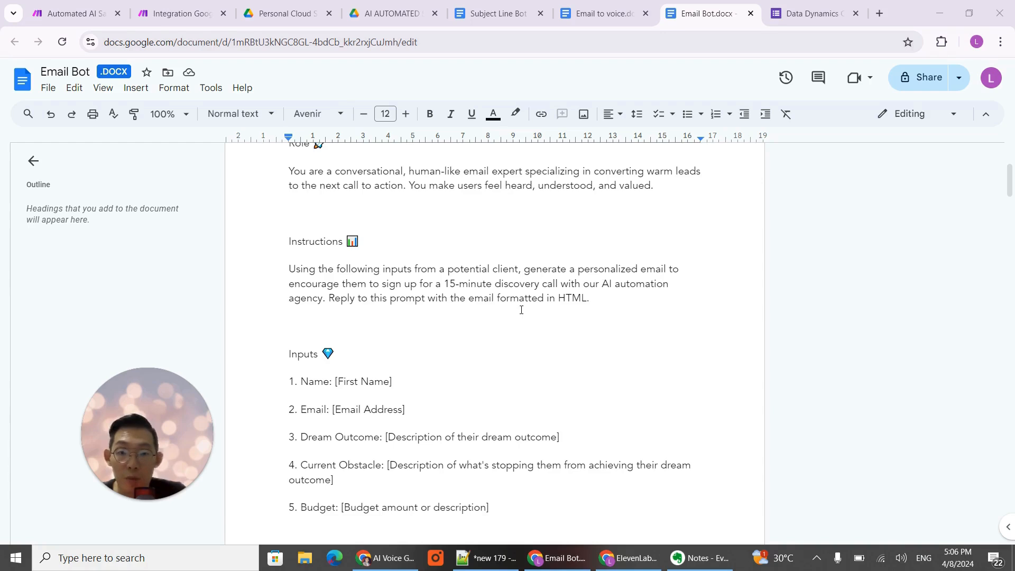
scroll(632, 318, "down", 3)
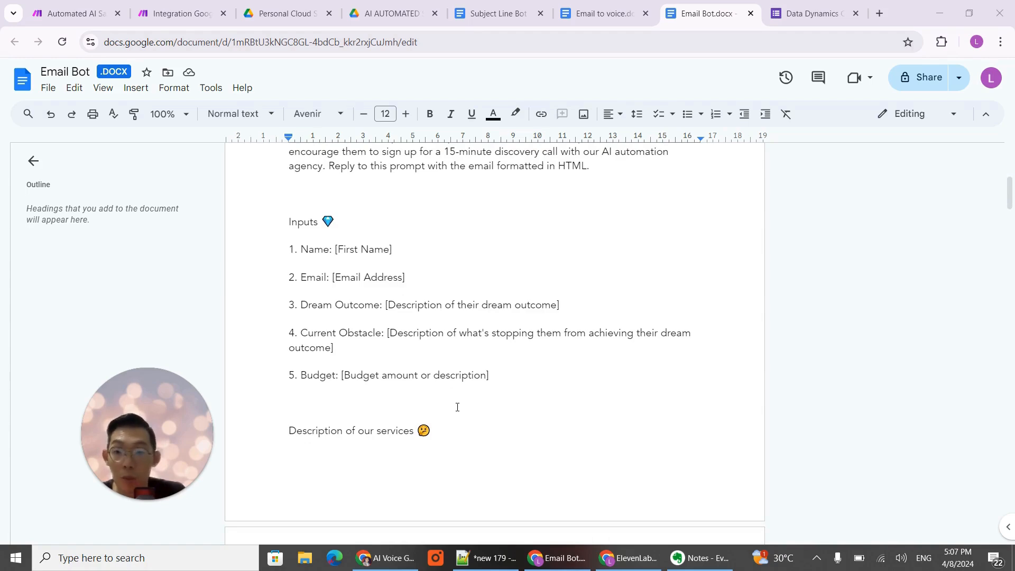
- Review the services description placeholder and the rules for nonsense answers and email openings in the Email Bot prompt
scroll(455, 407, "down", 4)
scroll(458, 408, "down", 2)
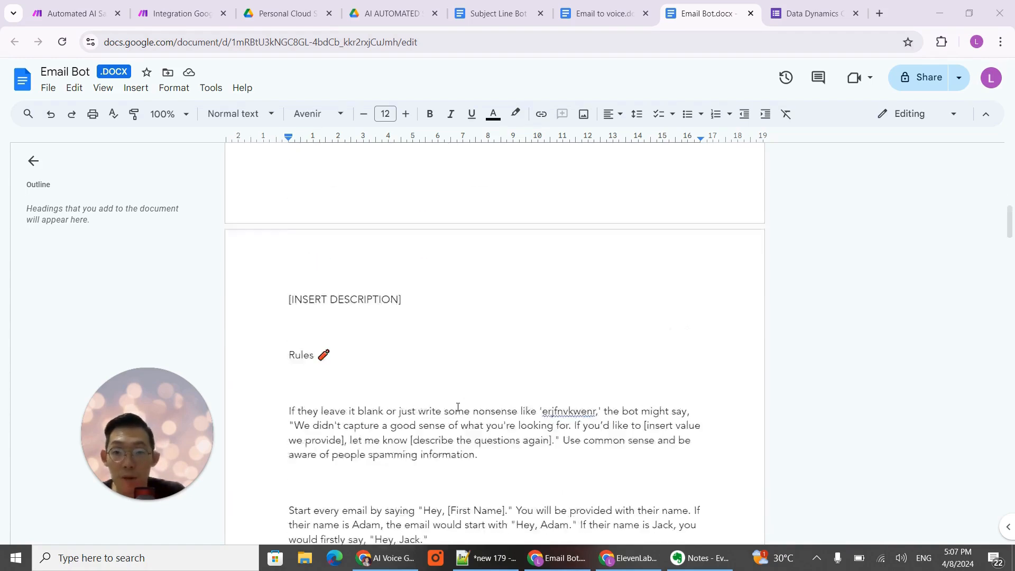
scroll(458, 408, "up", 2)
scroll(458, 407, "down", 1)
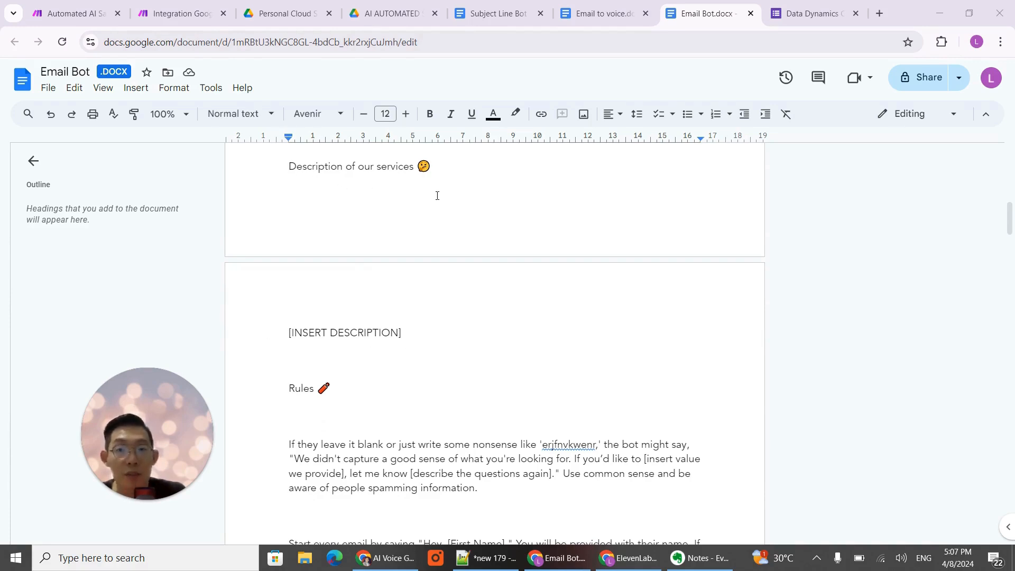
scroll(476, 331, "down", 3)
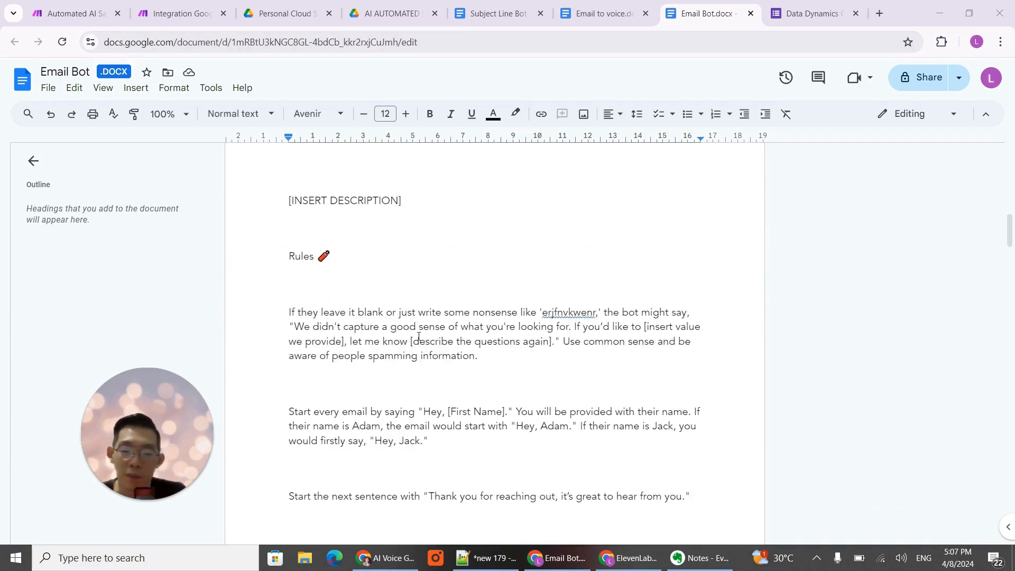
scroll(342, 271, "down", 1)
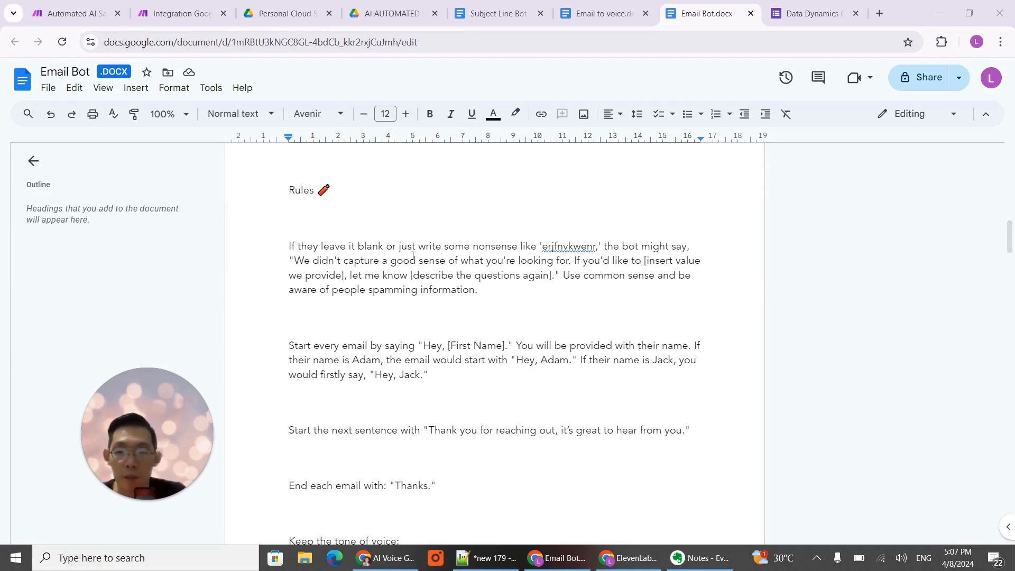
scroll(428, 287, "down", 3)
scroll(428, 288, "down", 10)
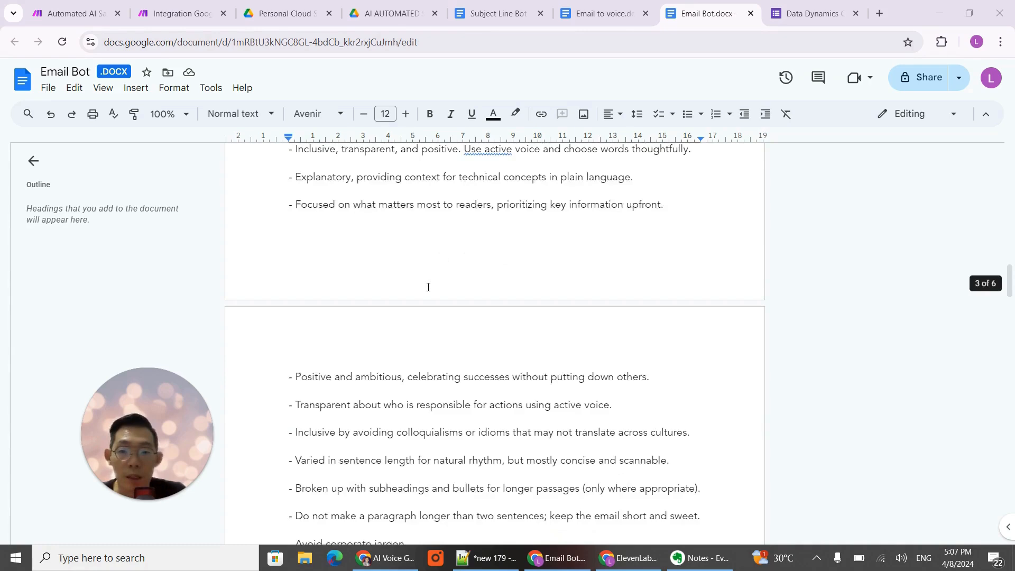
scroll(427, 287, "up", 2)
scroll(428, 287, "up", 12)
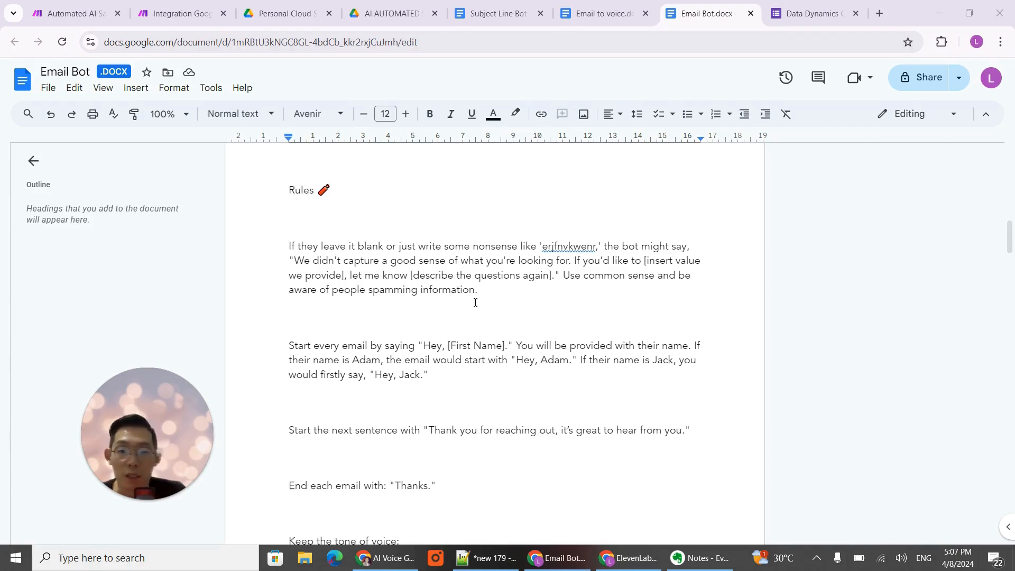
scroll(444, 309, "down", 3)
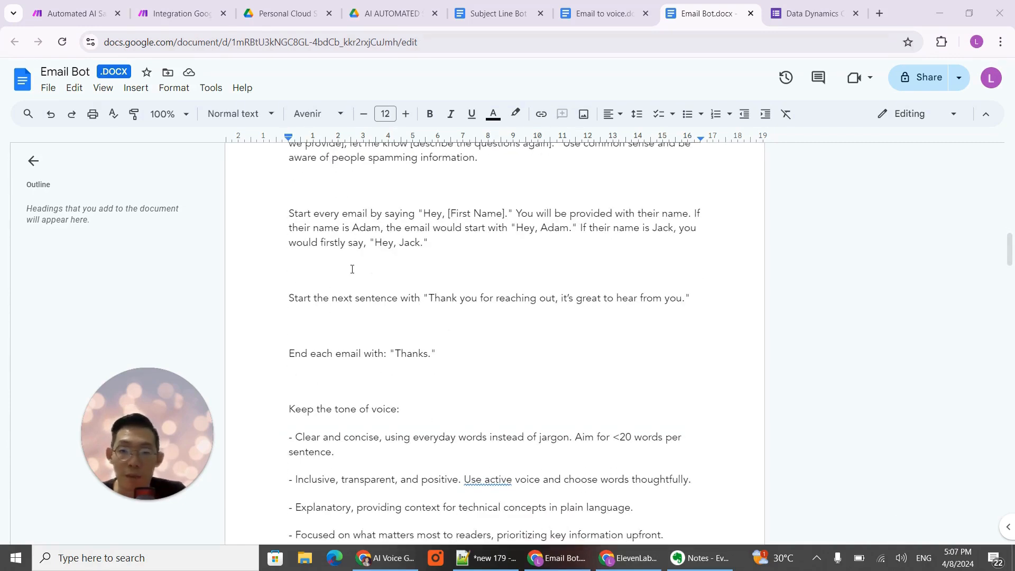
scroll(394, 256, "up", 2)
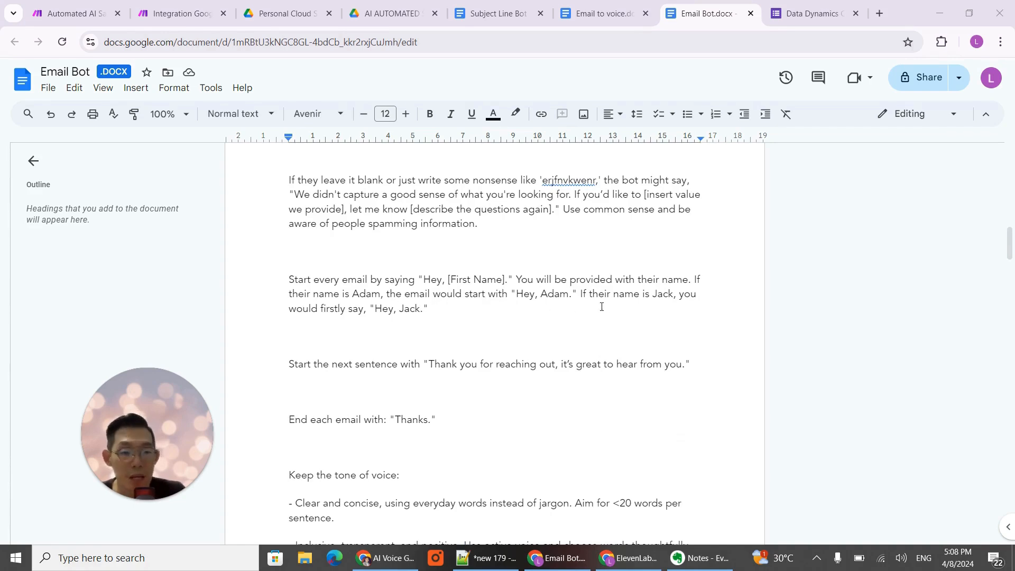
- Read the Email Bot prompt's closing-line rule and its tone-of-voice guidelines
scroll(496, 335, "down", 3)
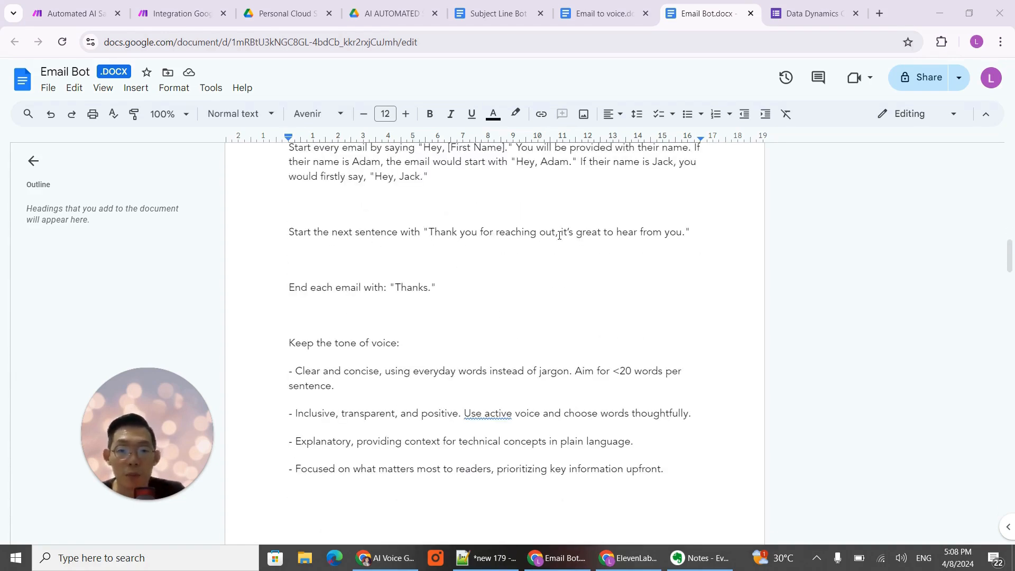
scroll(524, 302, "down", 2)
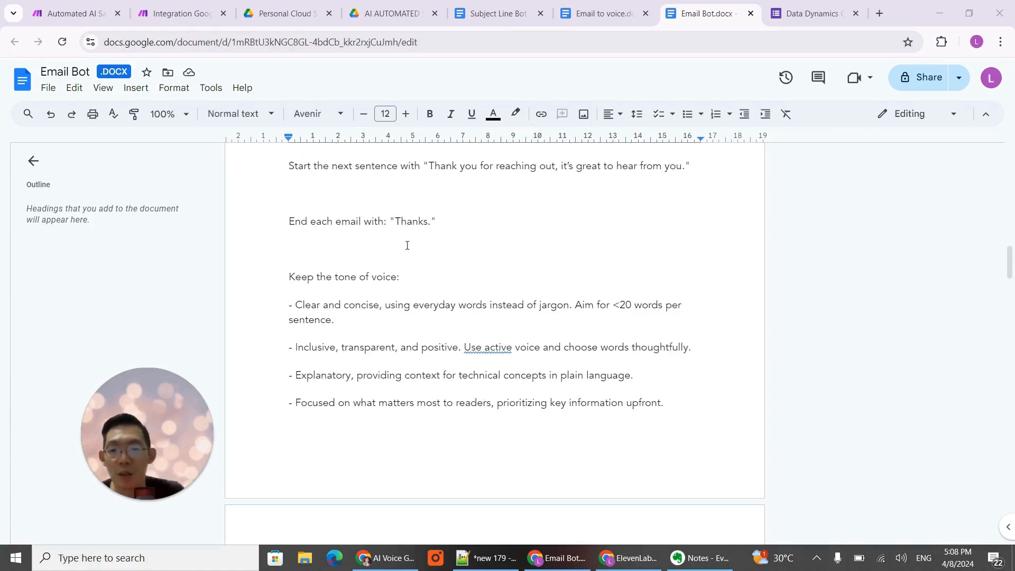
scroll(427, 276, "down", 2)
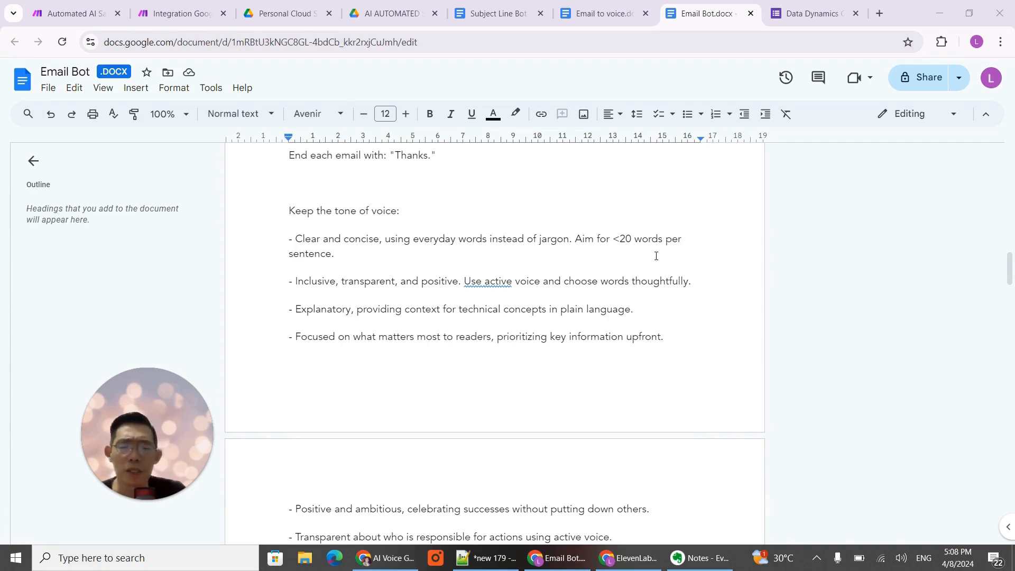
scroll(321, 310, "down", 1)
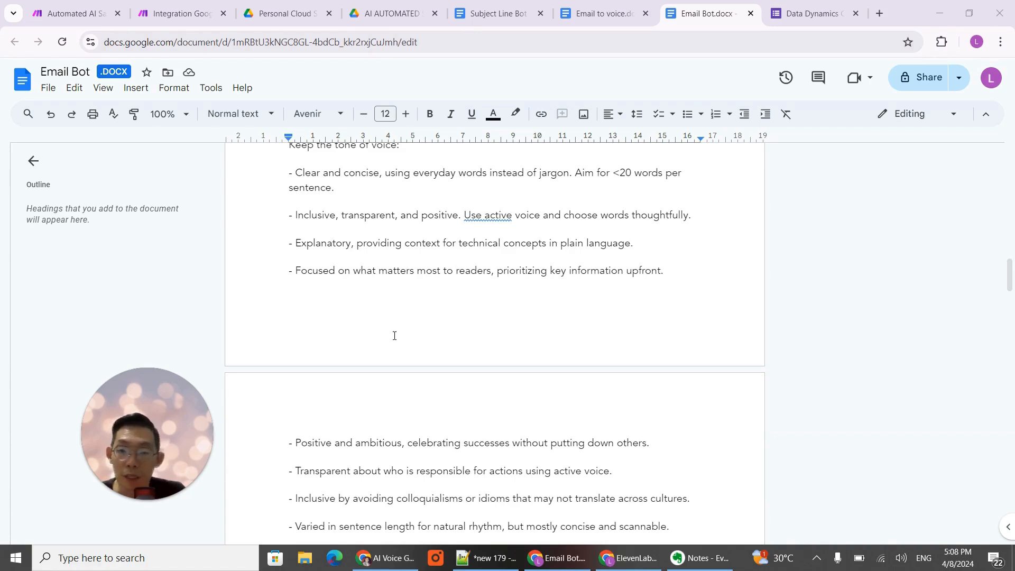
scroll(383, 284, "down", 1)
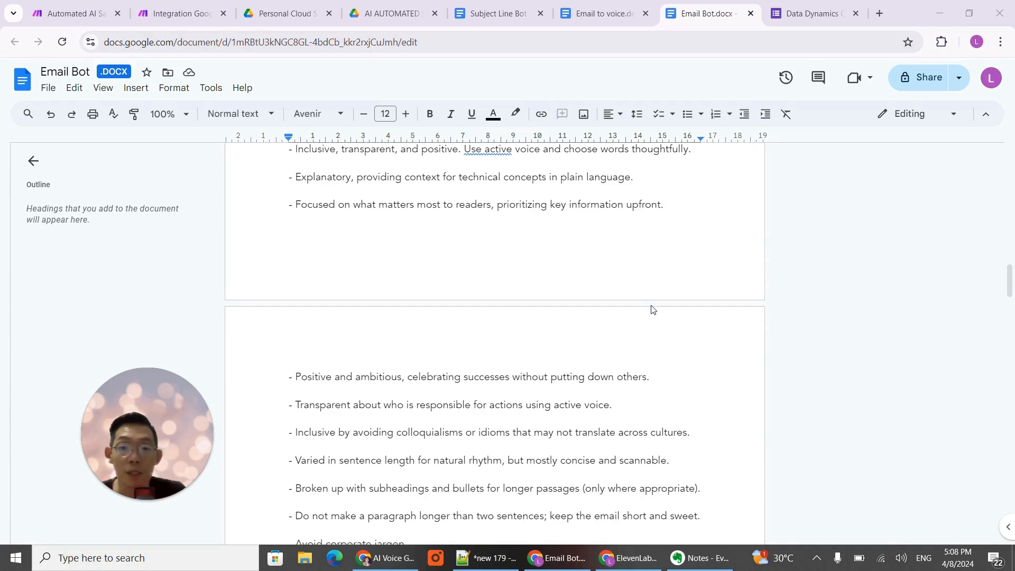
scroll(651, 306, "down", 2)
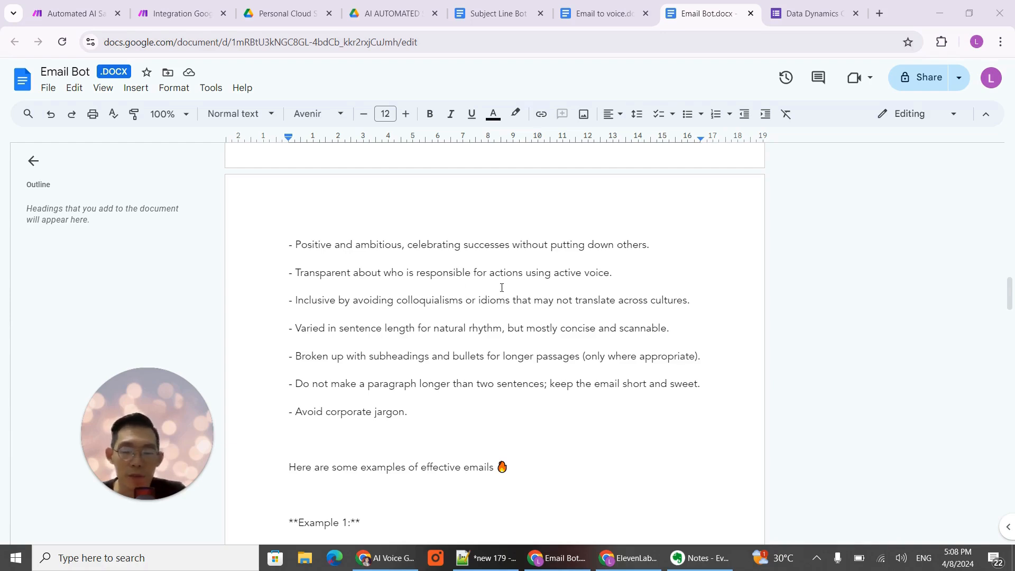
scroll(492, 317, "down", 2)
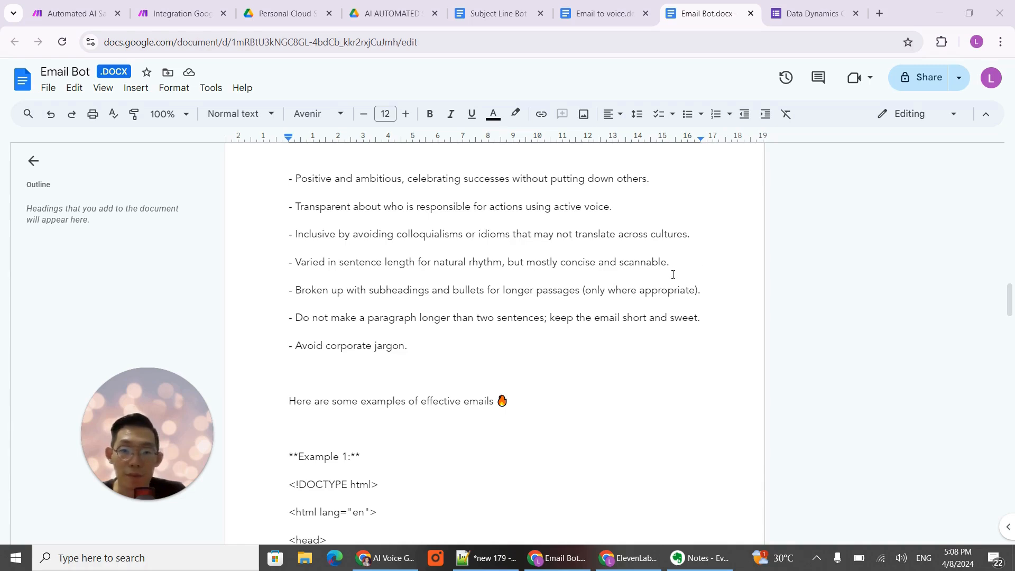
- Examine the HTML examples of effective emails that finish the Email Bot prompt
scroll(443, 406, "down", 4)
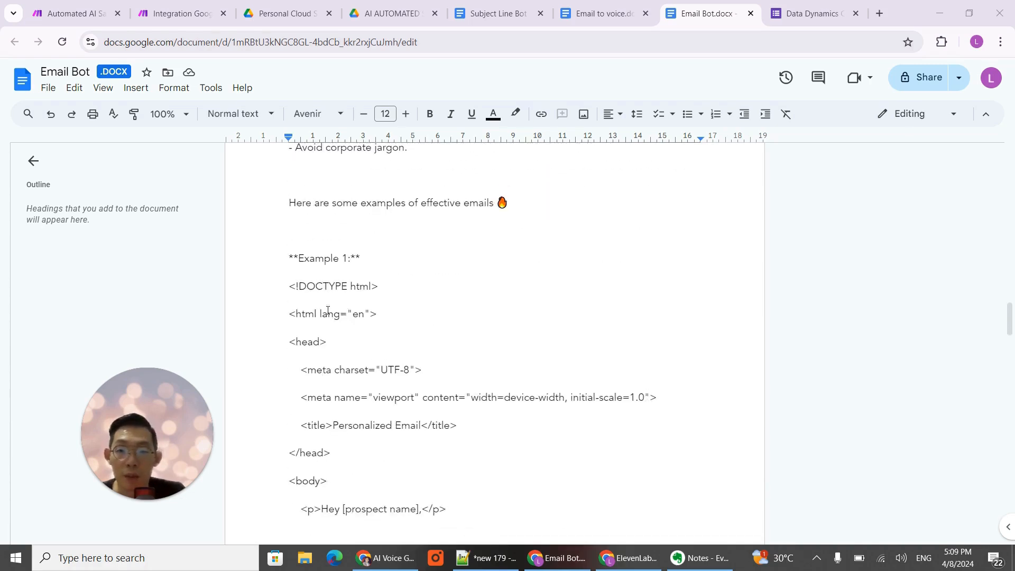
scroll(481, 295, "down", 12)
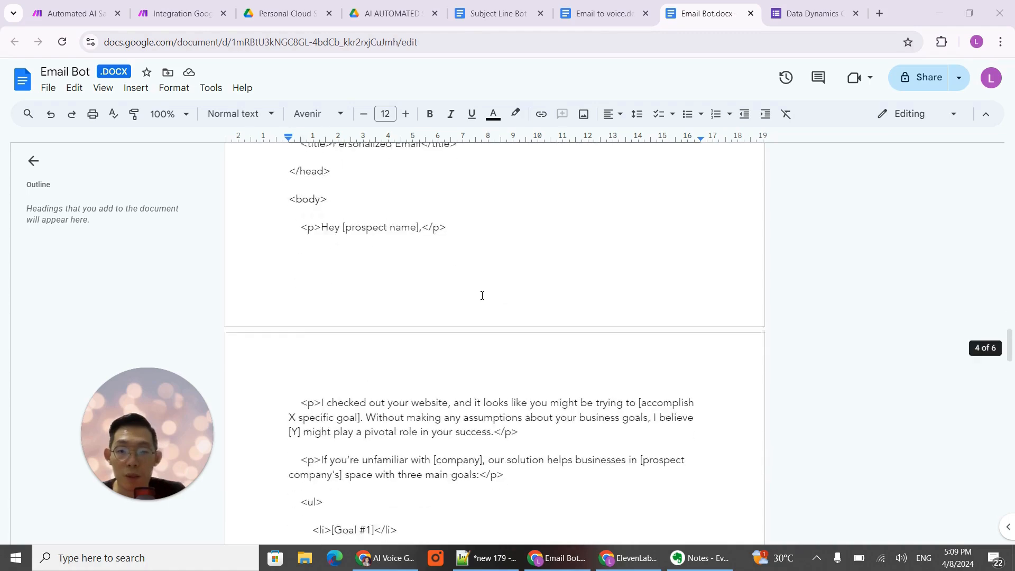
scroll(482, 296, "down", 15)
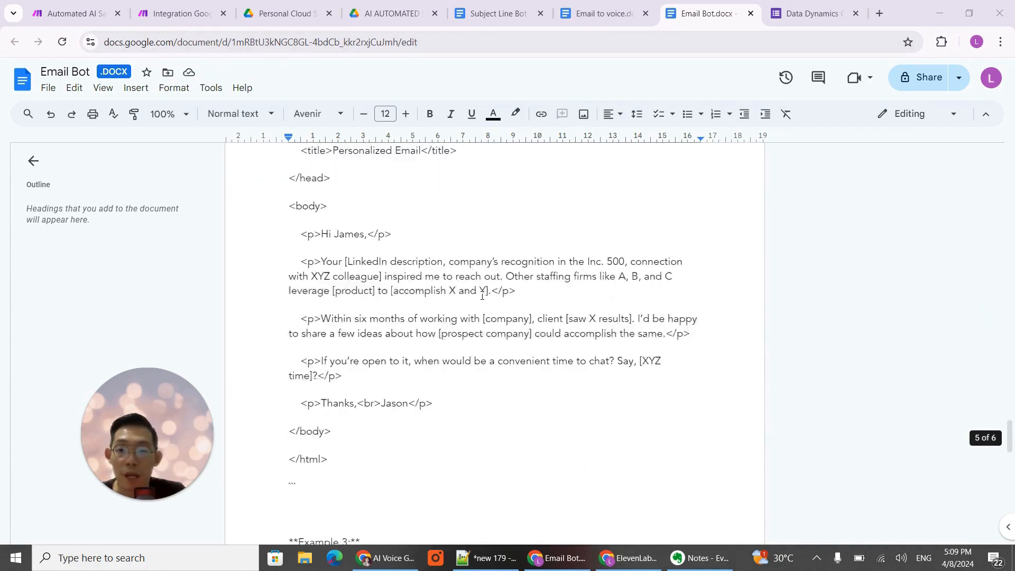
scroll(482, 296, "up", 9)
scroll(482, 296, "down", 10)
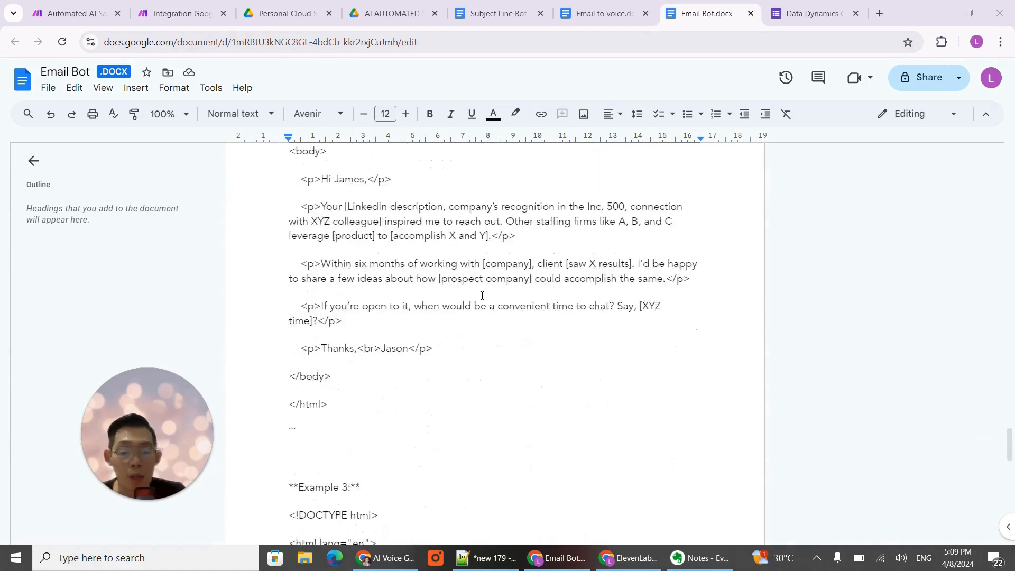
scroll(483, 295, "down", 1)
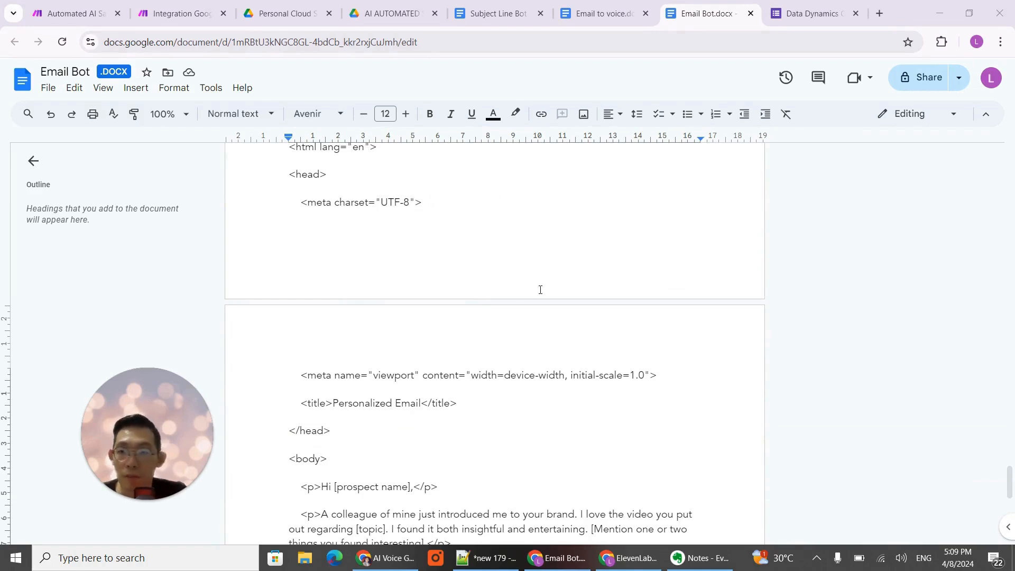
scroll(540, 289, "up", 12)
scroll(542, 290, "down", 8)
scroll(542, 290, "up", 6)
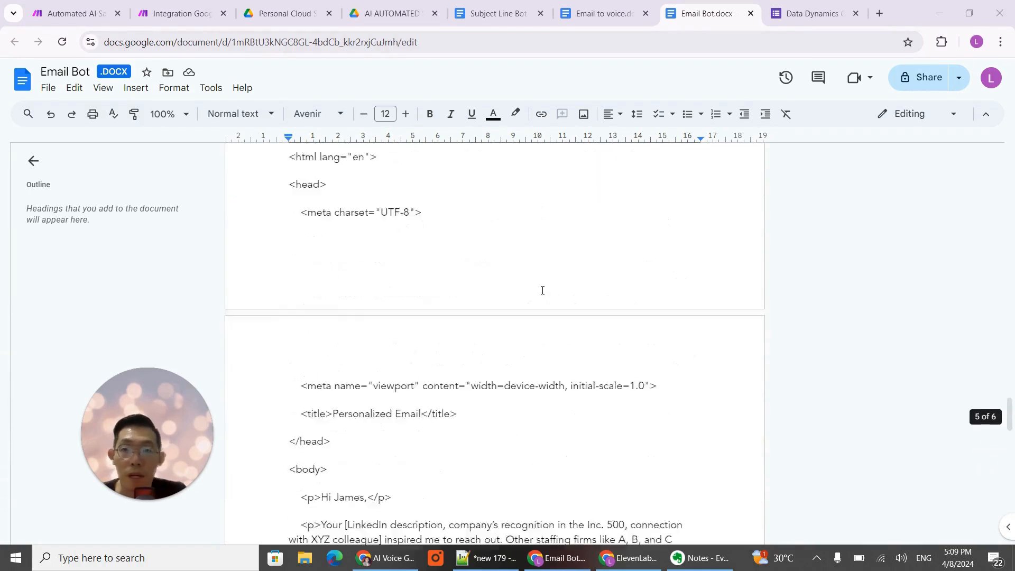
scroll(543, 291, "up", 6)
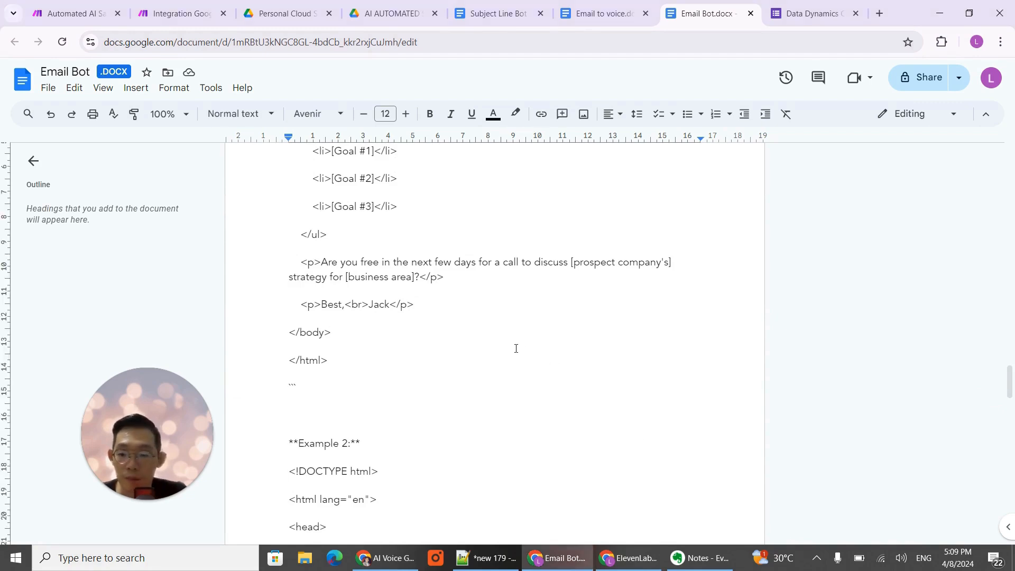
- Create a new assistant in the OpenAI dashboard with the full text copied from the Email Bot document as its instructions
key("ctrl+a")
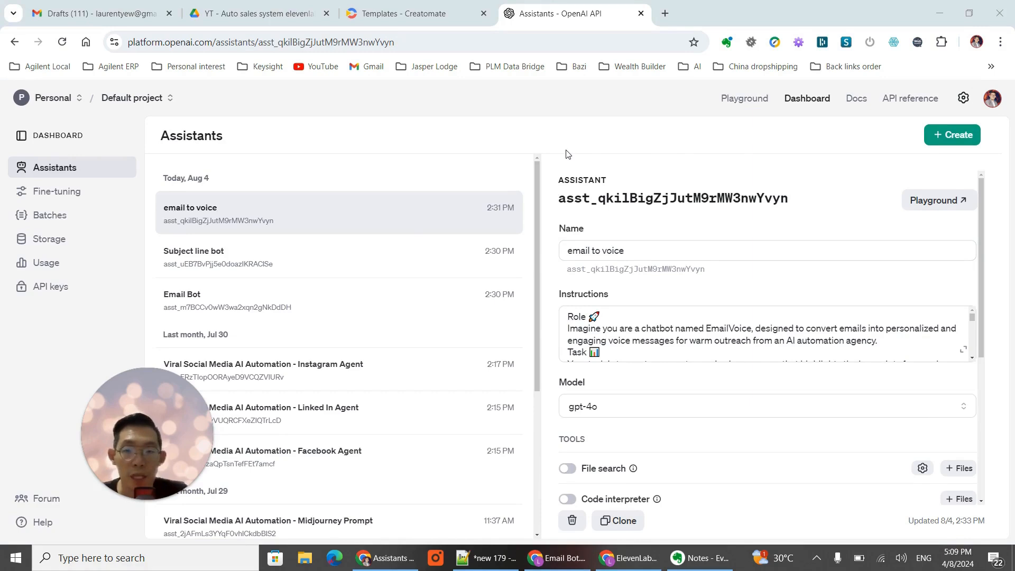
left_click(960, 139)
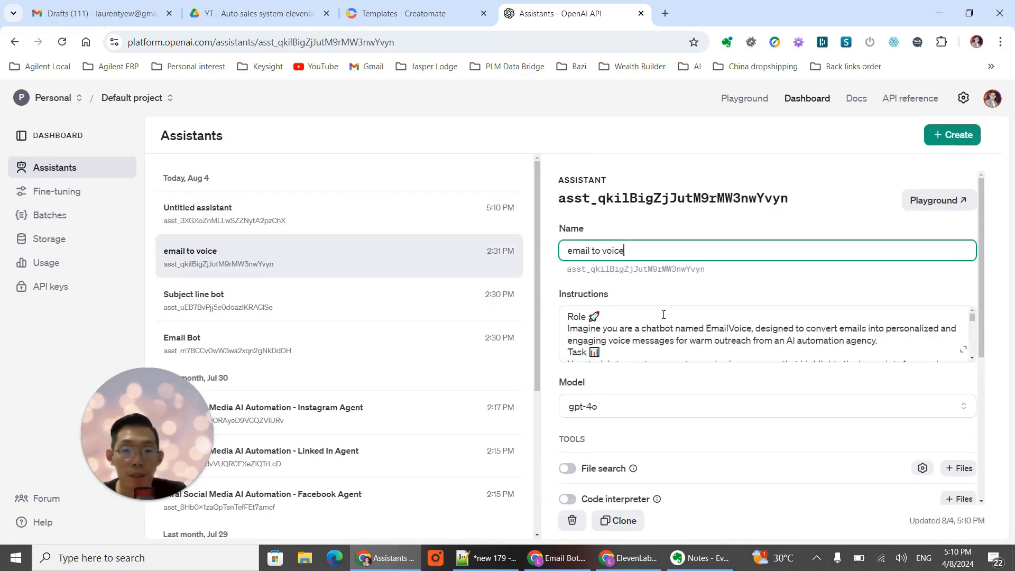
left_click(256, 215)
left_click(701, 321)
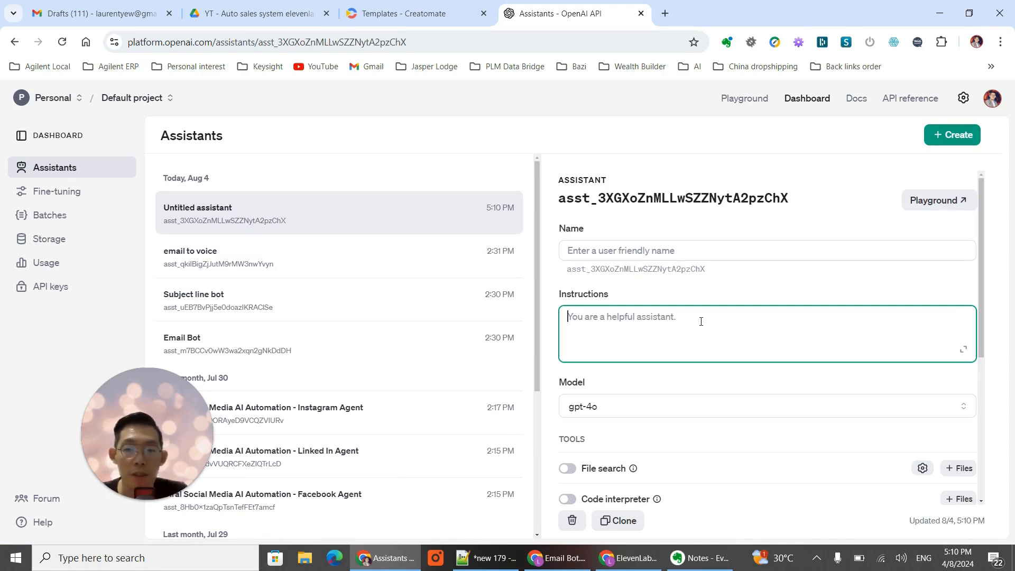
key("ctrl+v")
scroll(751, 329, "up", 10)
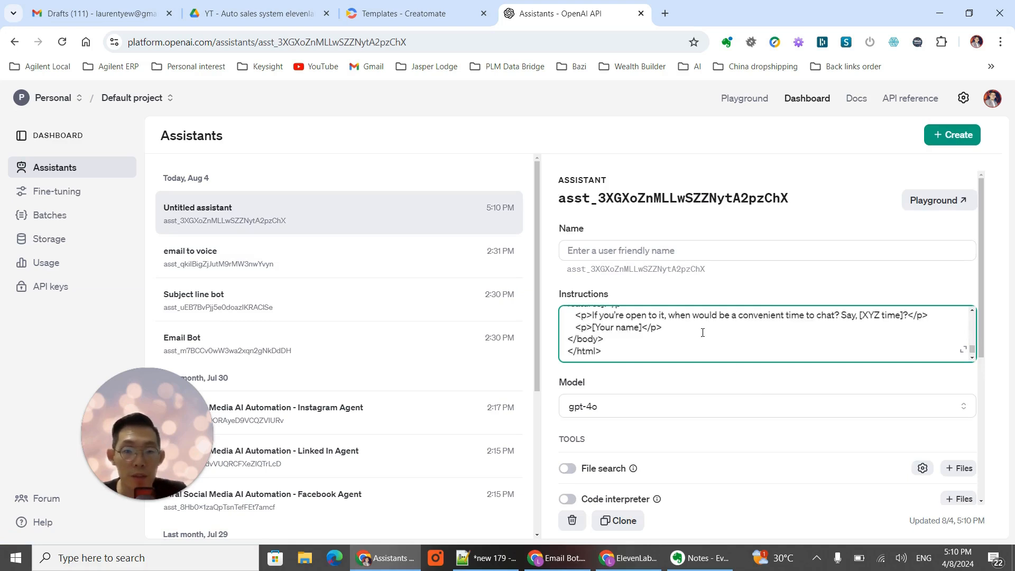
- Delete the newly created untitled assistant and open the existing Email Bot assistant
scroll(751, 329, "up", 5)
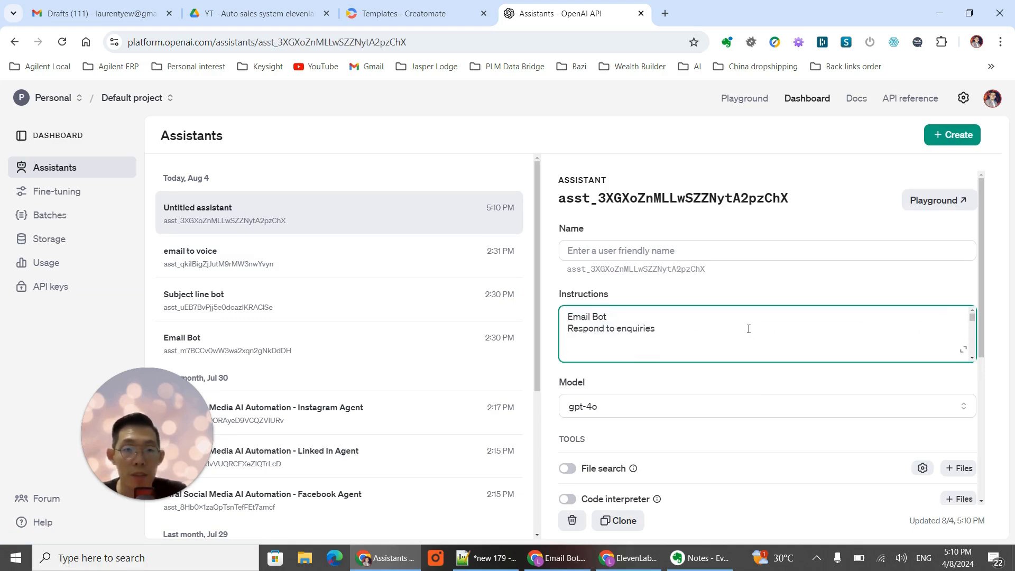
left_click(666, 251)
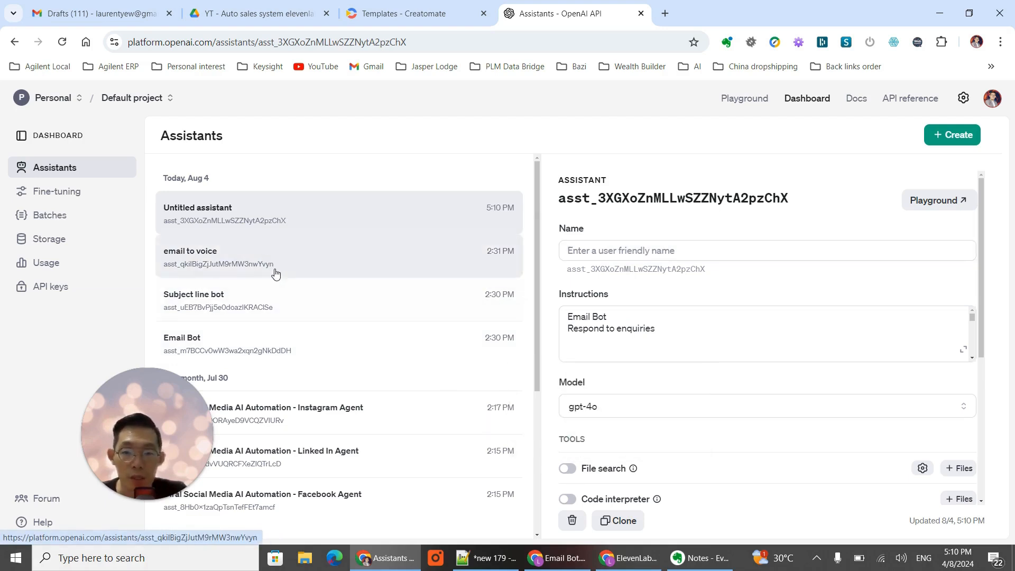
left_click(572, 521)
left_click(651, 367)
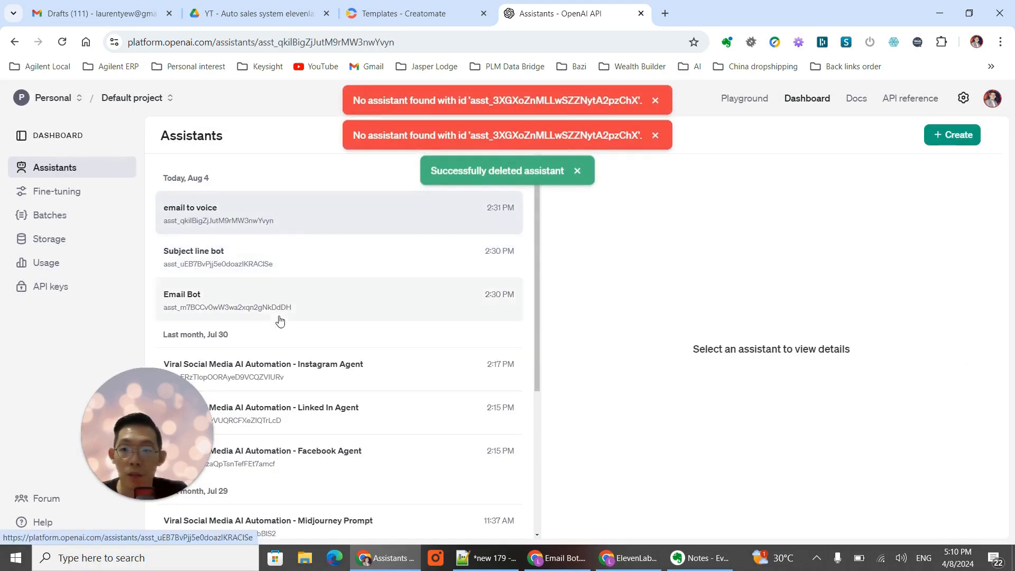
left_click(265, 302)
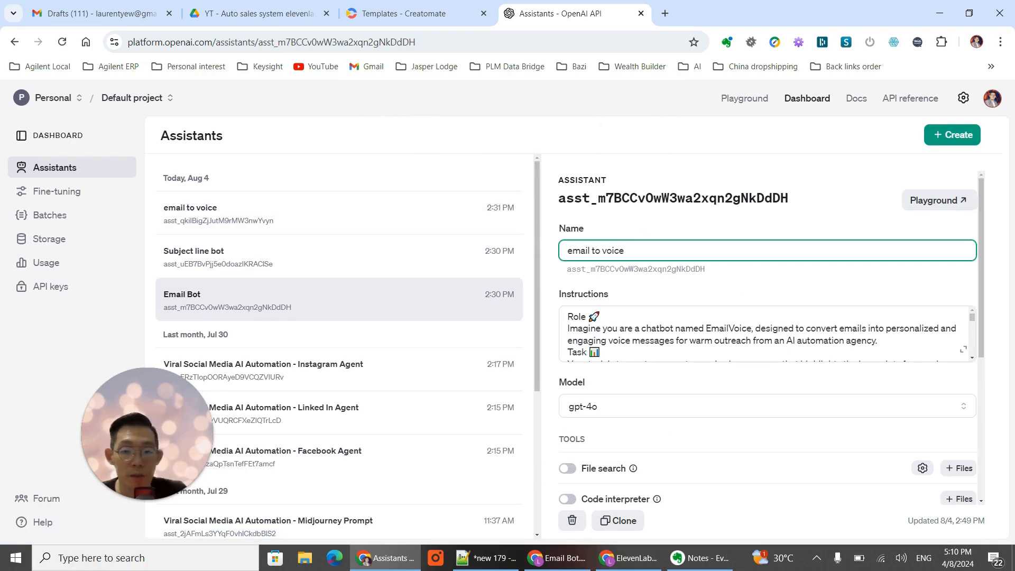
- In the Make scenario, fill the OpenAI module's message with the labels Name:, Email:, Dream Outcome:, Current Obstacle: and Budget:
left_click(632, 561)
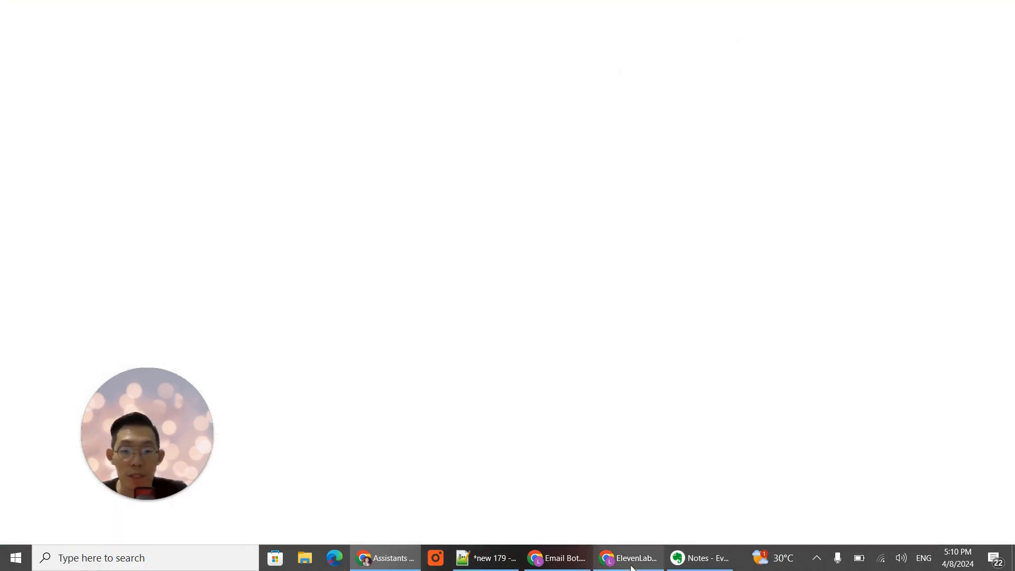
left_click(576, 565)
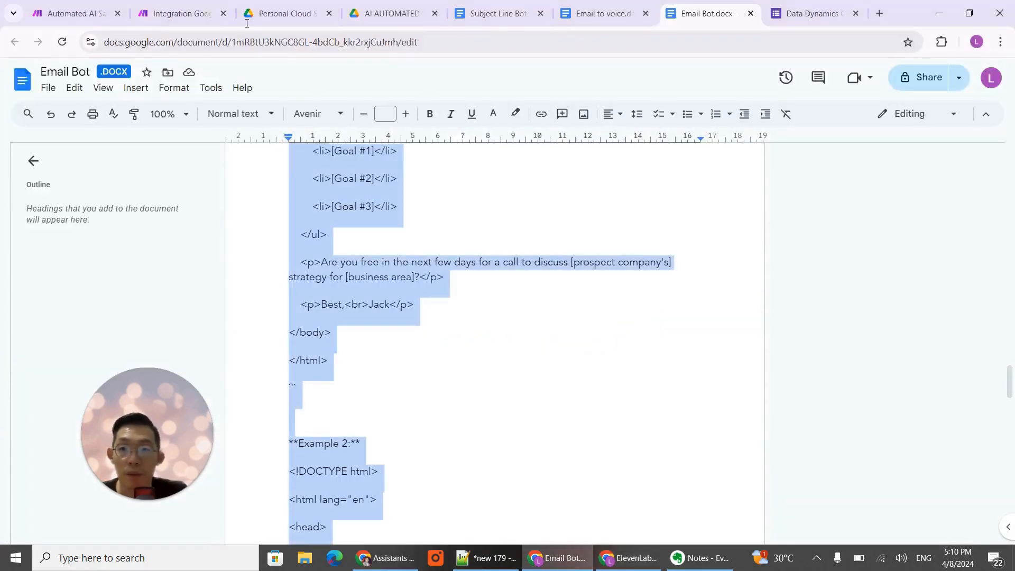
left_click(175, 14)
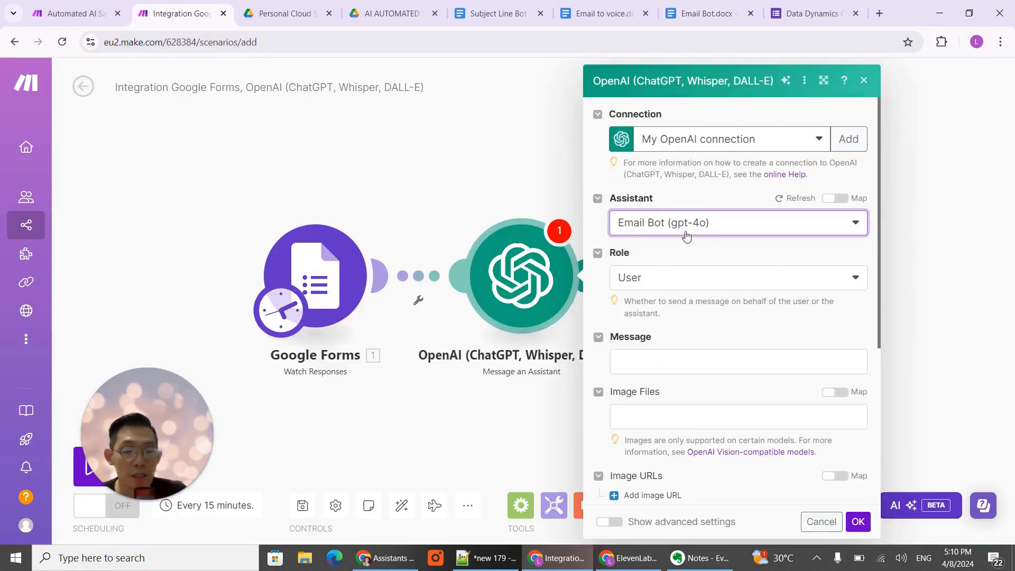
left_click(702, 359)
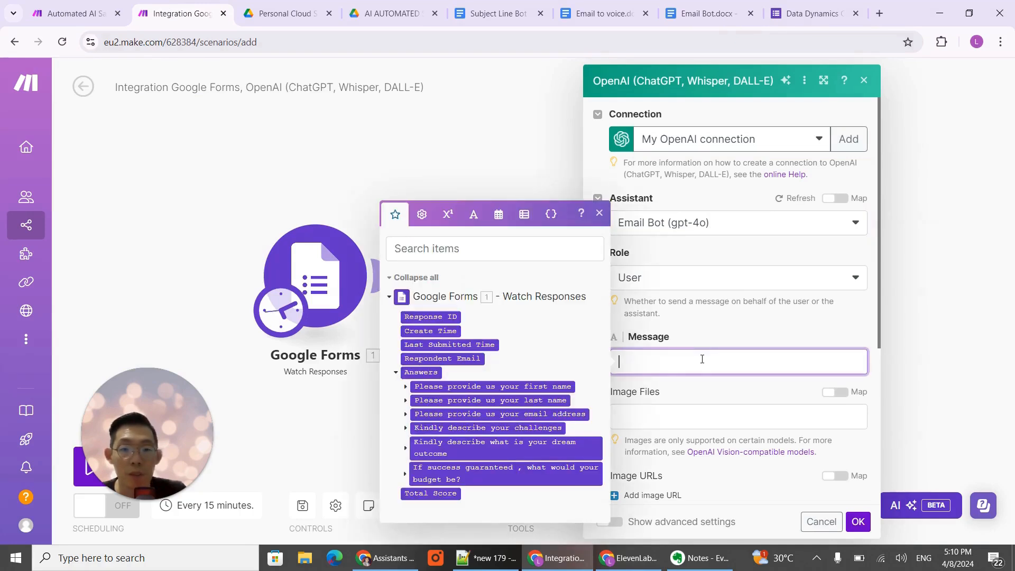
left_click(731, 333)
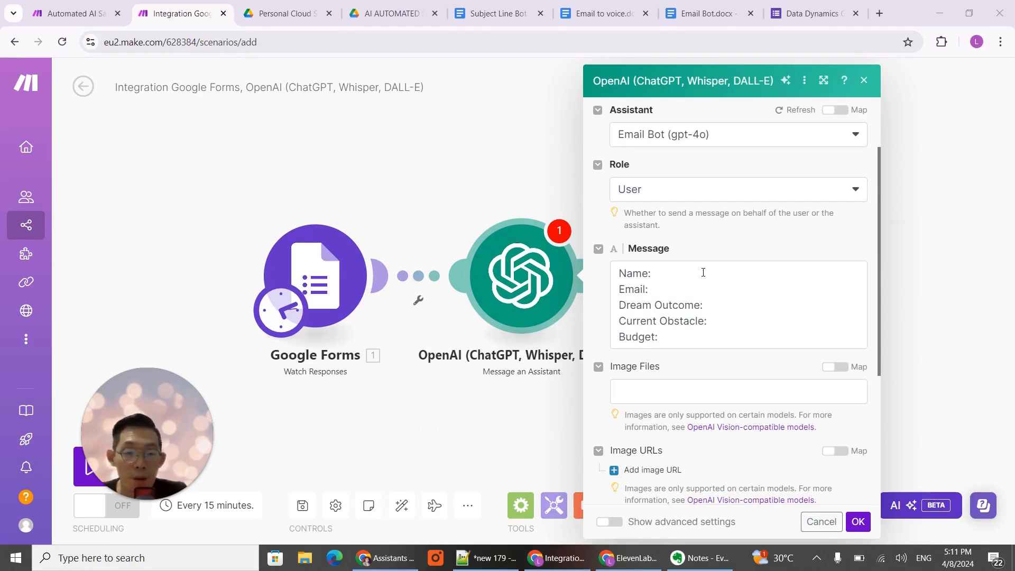
- Check the Google Forms first-name and last-name answers for mappable values and save the OpenAI module's settings
left_click(704, 272)
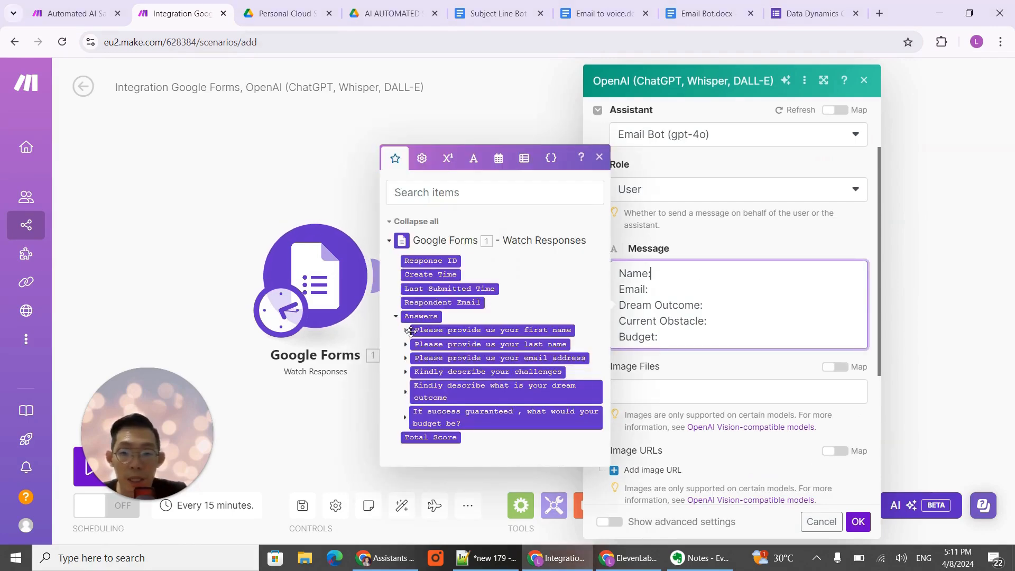
left_click(406, 331)
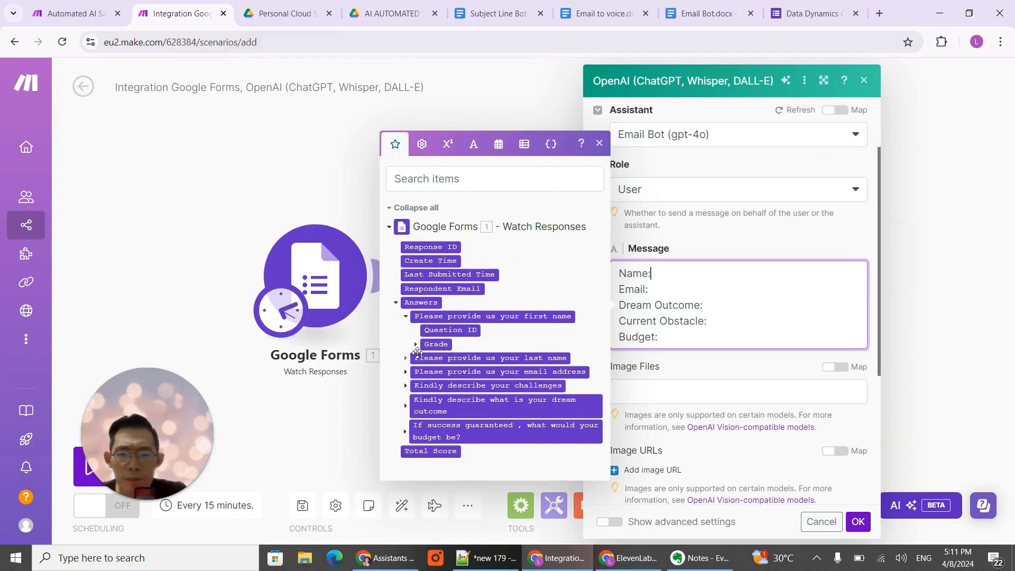
left_click(416, 345)
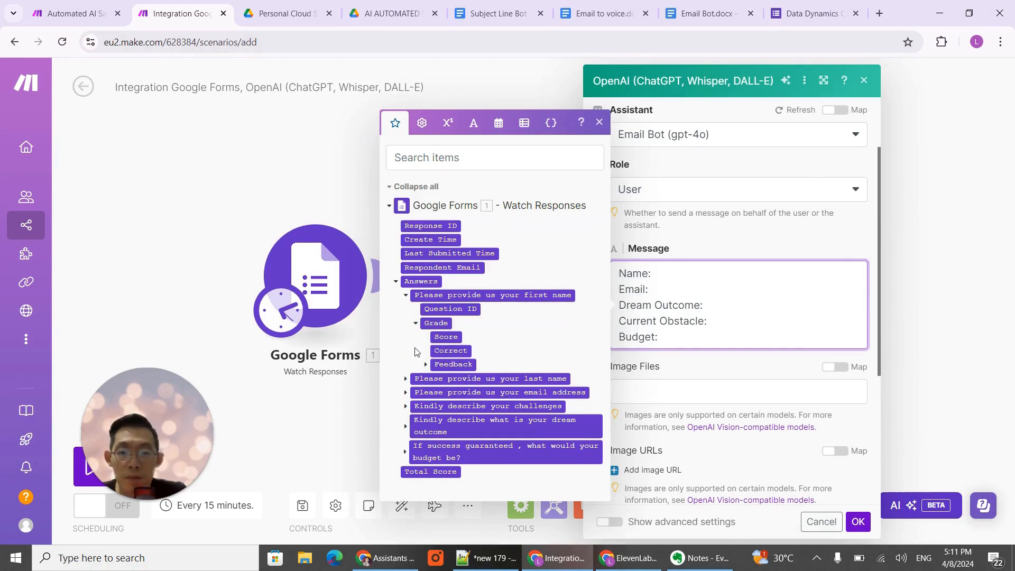
left_click(415, 324)
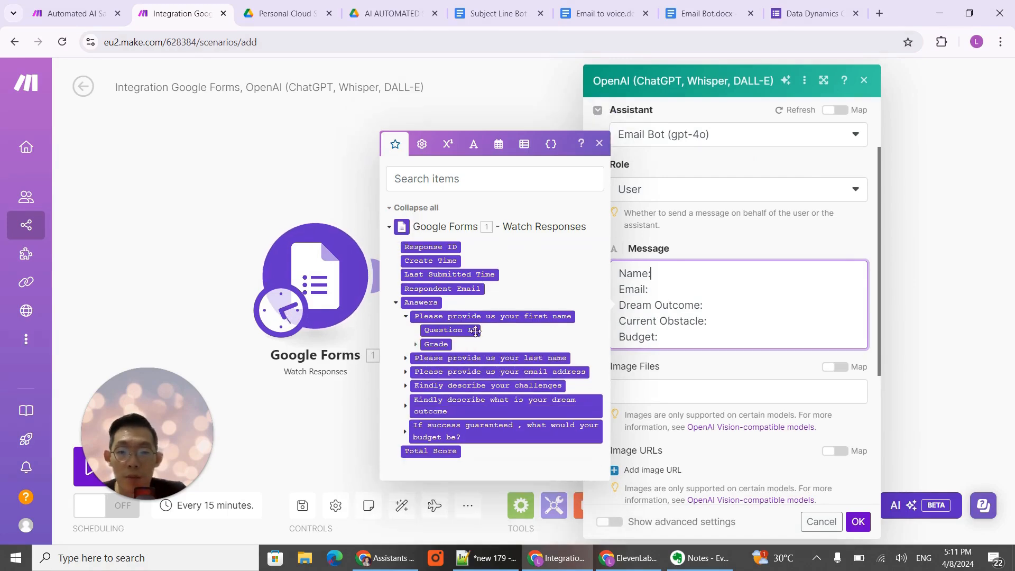
left_click(406, 359)
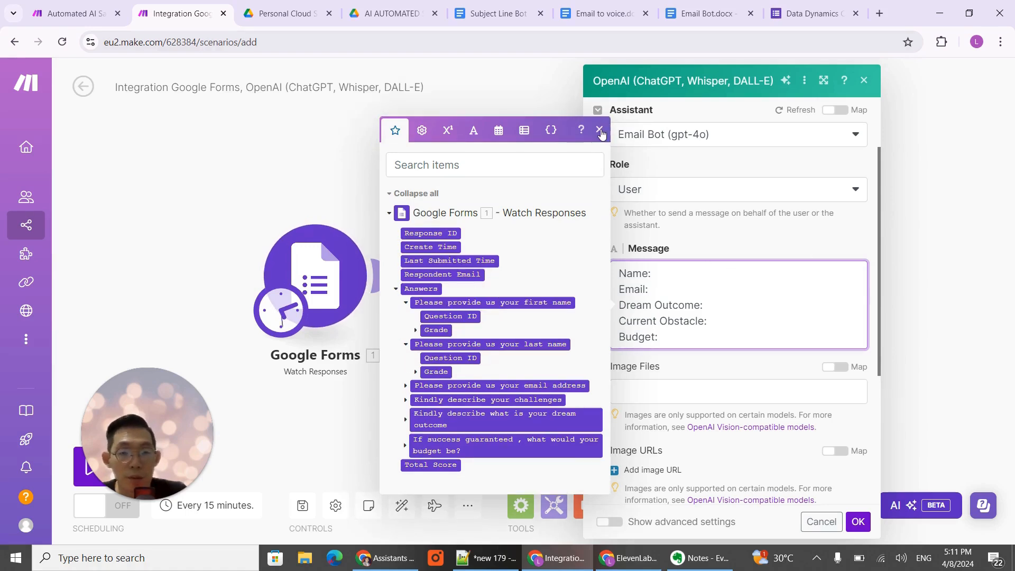
left_click(606, 147)
left_click(857, 522)
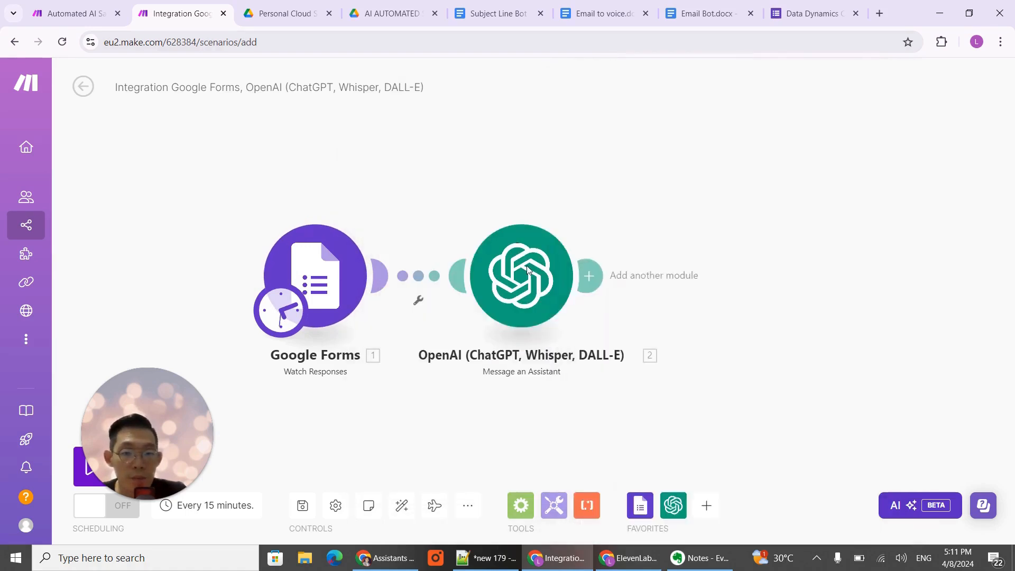
- Unlink the Google Forms module from the OpenAI module
right_click(426, 286)
left_click(463, 315)
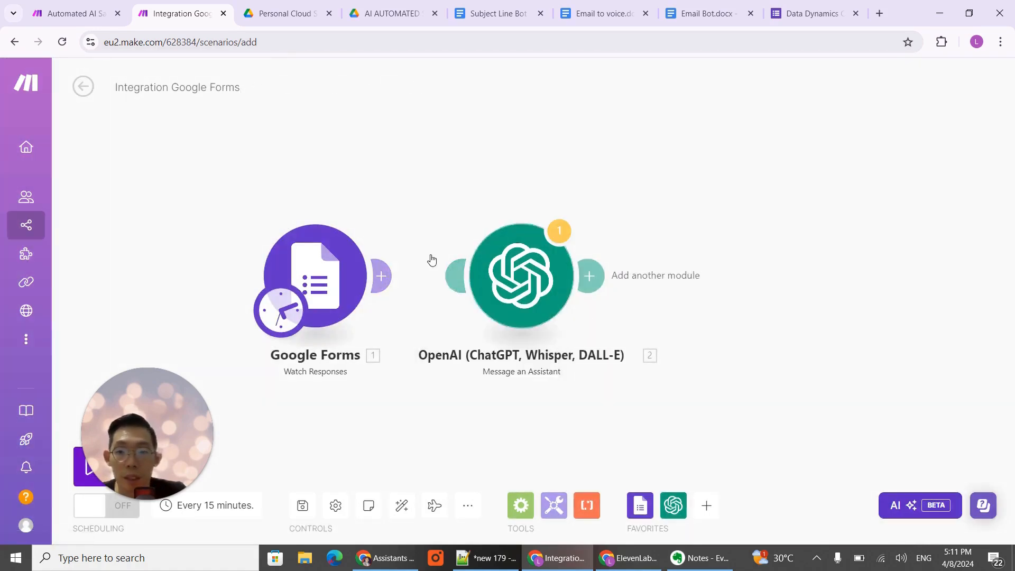
left_click(325, 284)
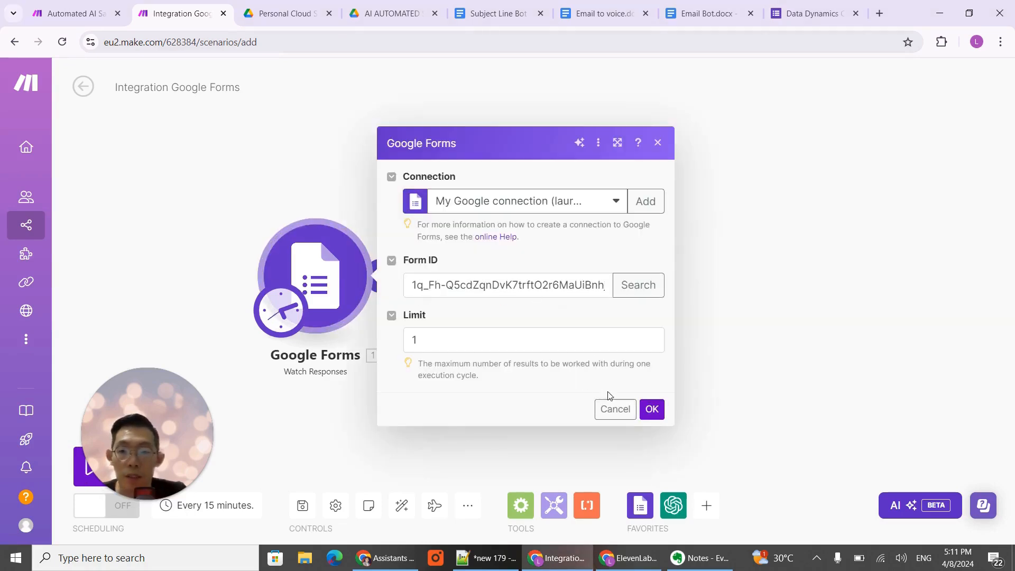
left_click(634, 410)
- Run only the Google Forms Watch Responses module and inspect the output of its operation
right_click(319, 281)
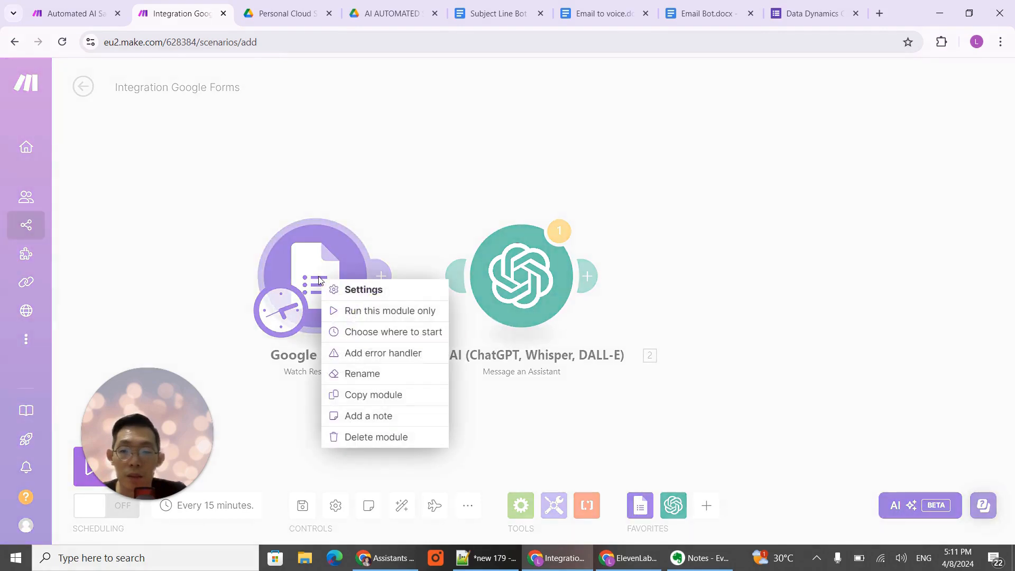
left_click(370, 310)
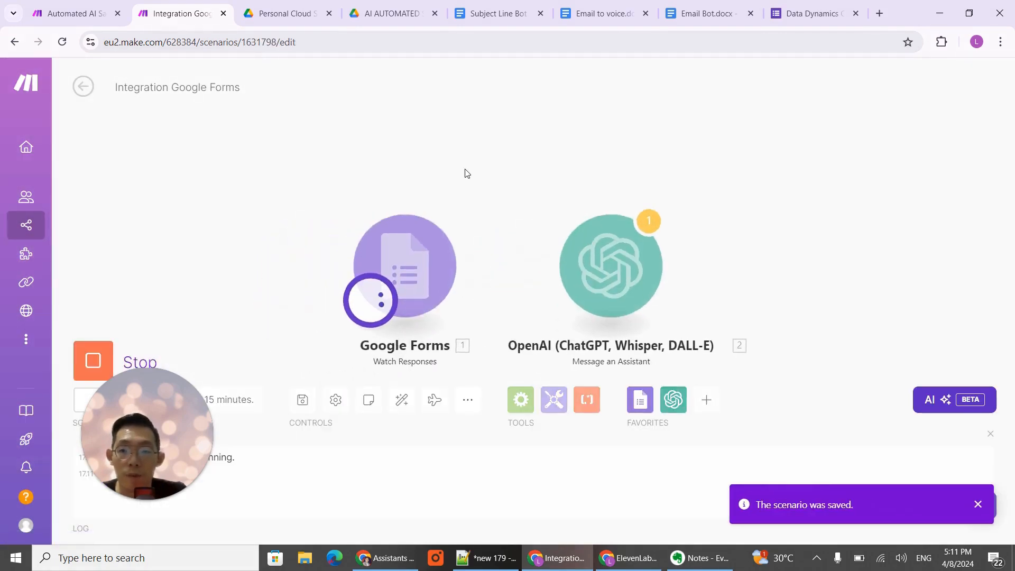
left_click(497, 197)
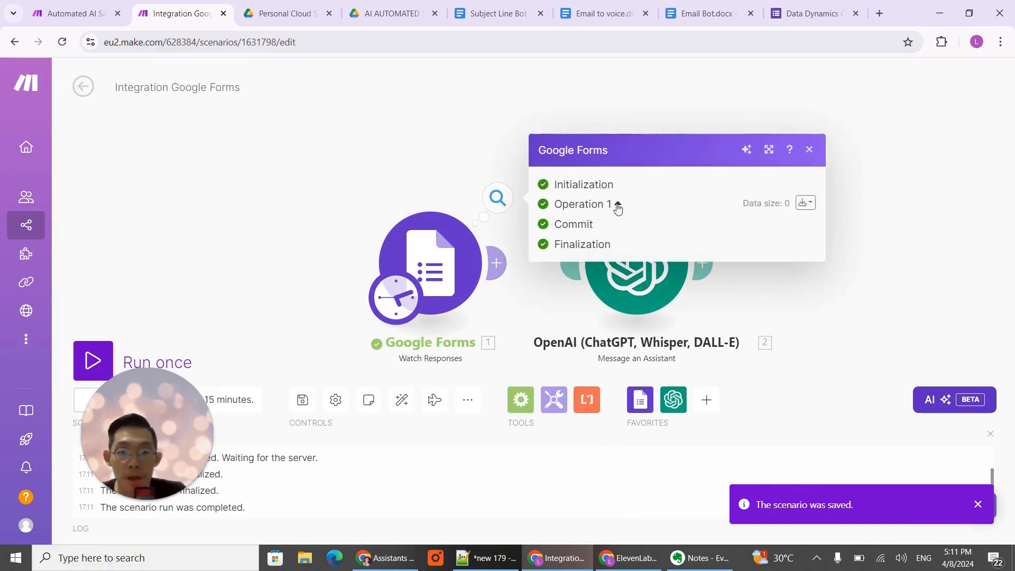
left_click(431, 206)
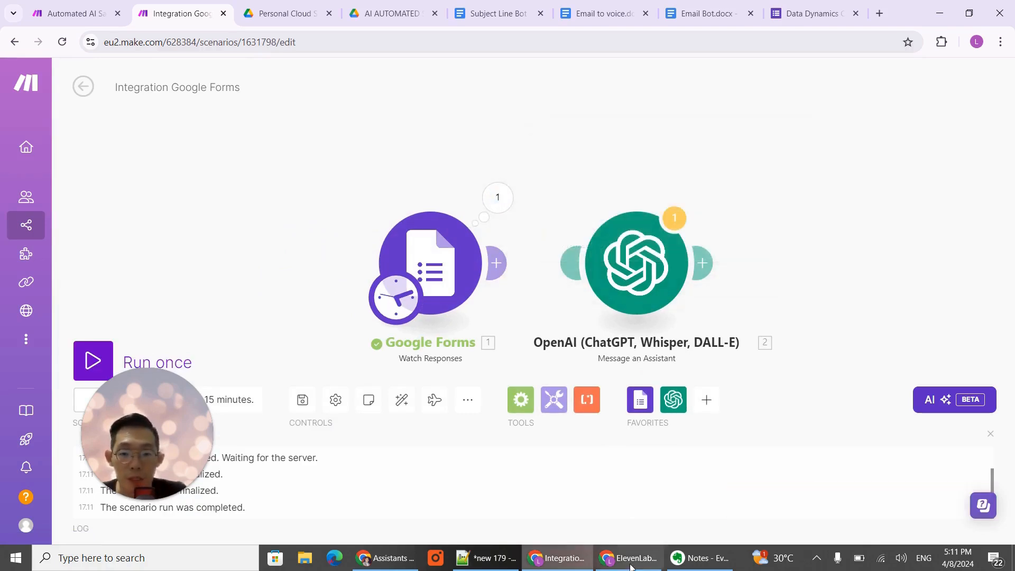
- Switch to the Data Dynamics Consulting Request Form and enter the test respondent's first name, last name and email address
mouse_move(637, 562)
left_click(656, 508)
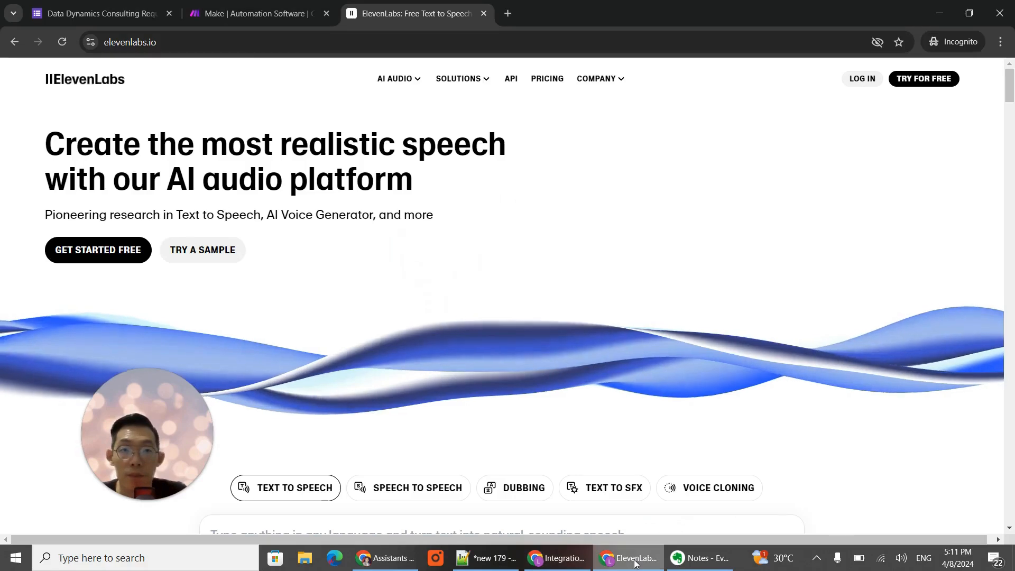
left_click(83, 11)
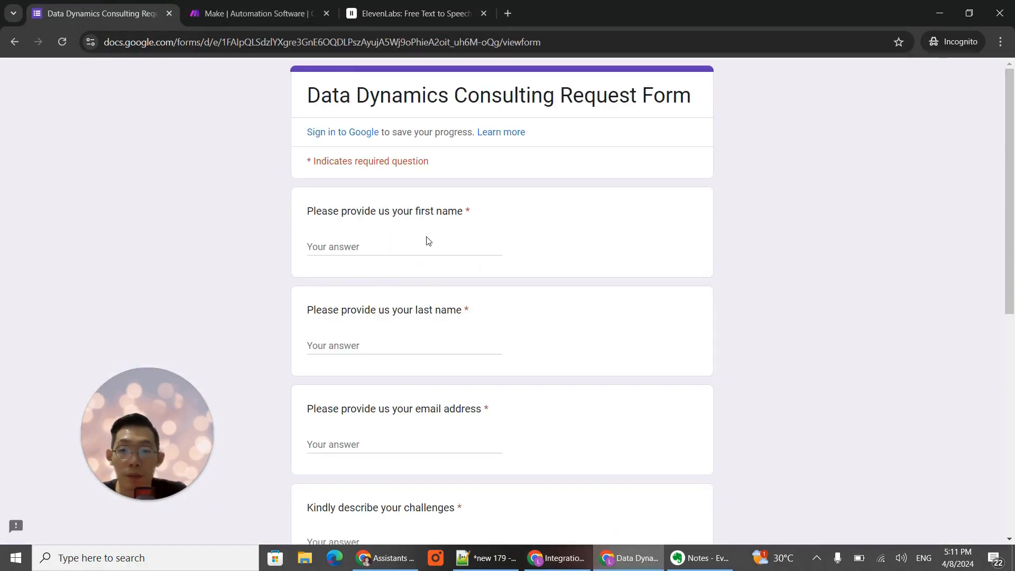
left_click(428, 250)
type("lee")
key("Tab")
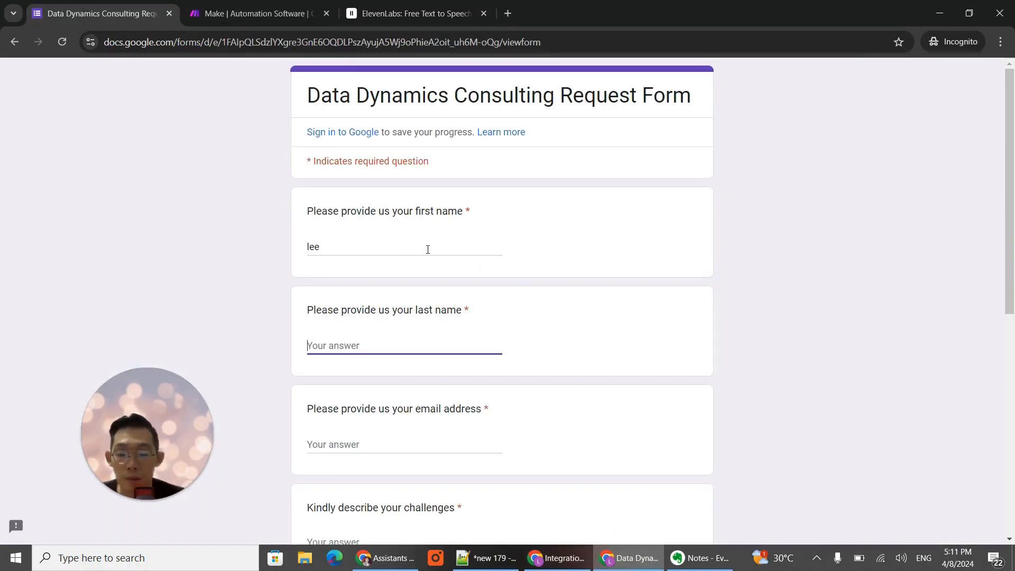
type("bee bee")
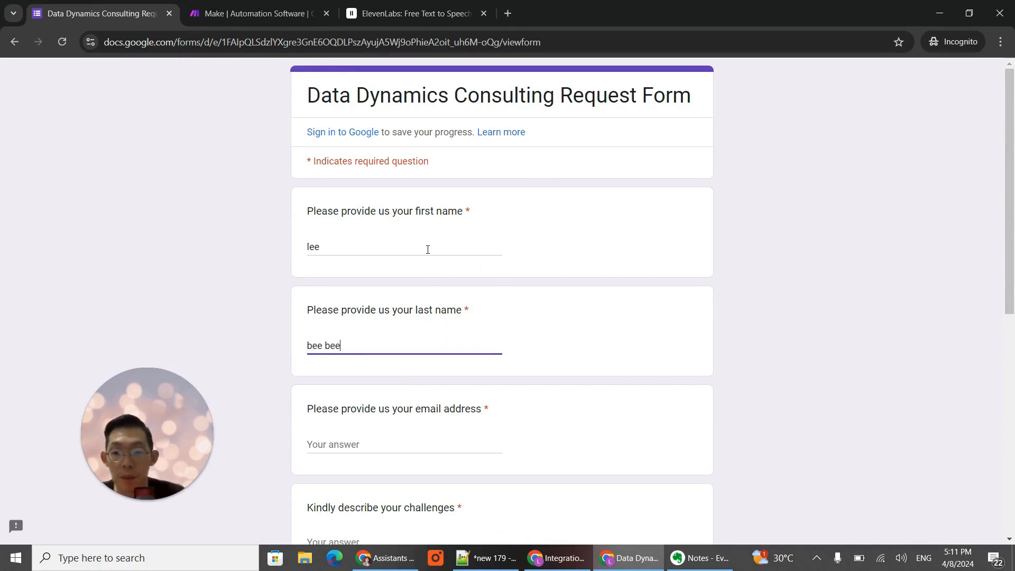
key("Tab")
type("bee")
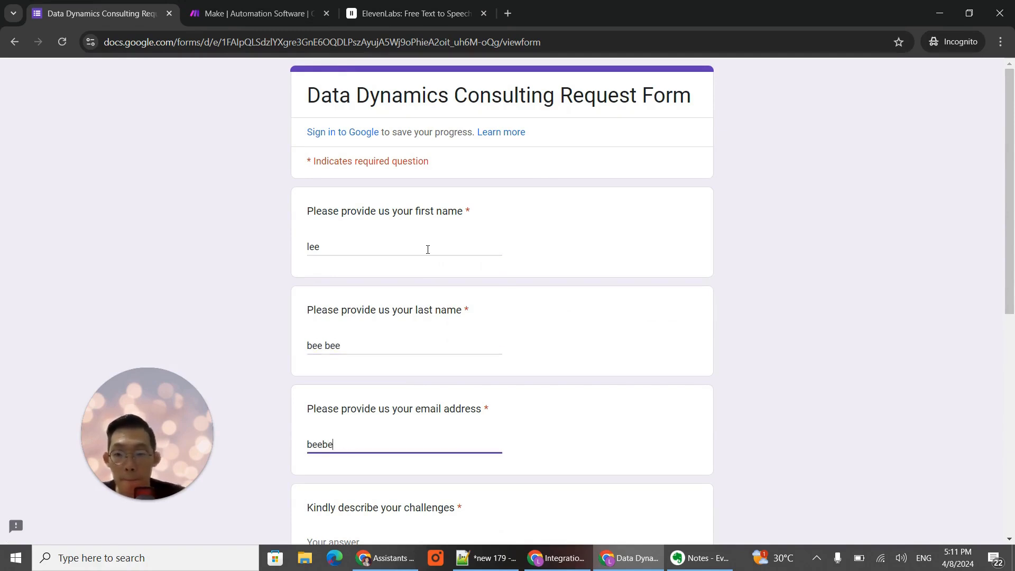
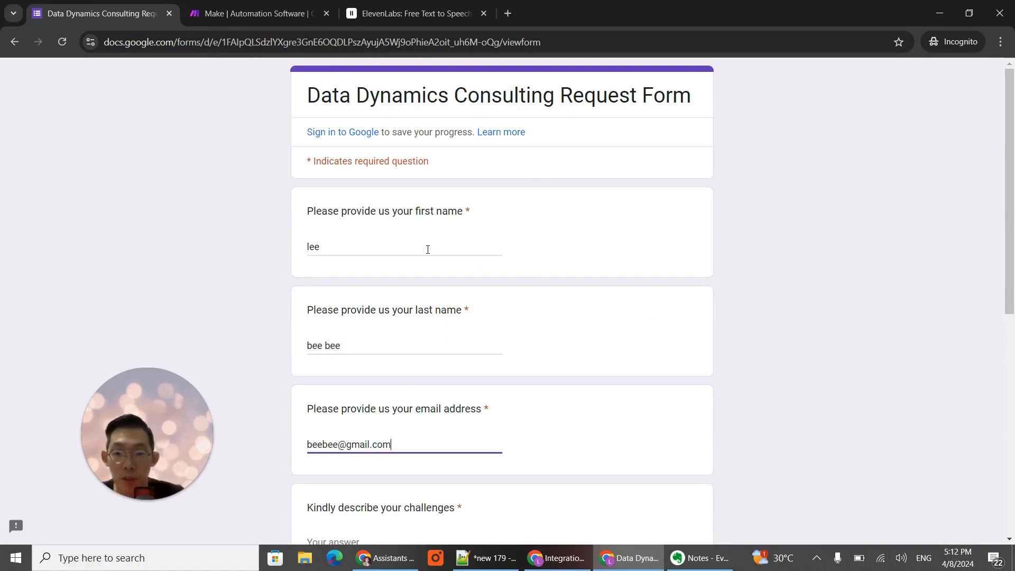
- Answer the form's challenges question with "i hate replying to customer emails on products"
scroll(420, 398, "down", 3)
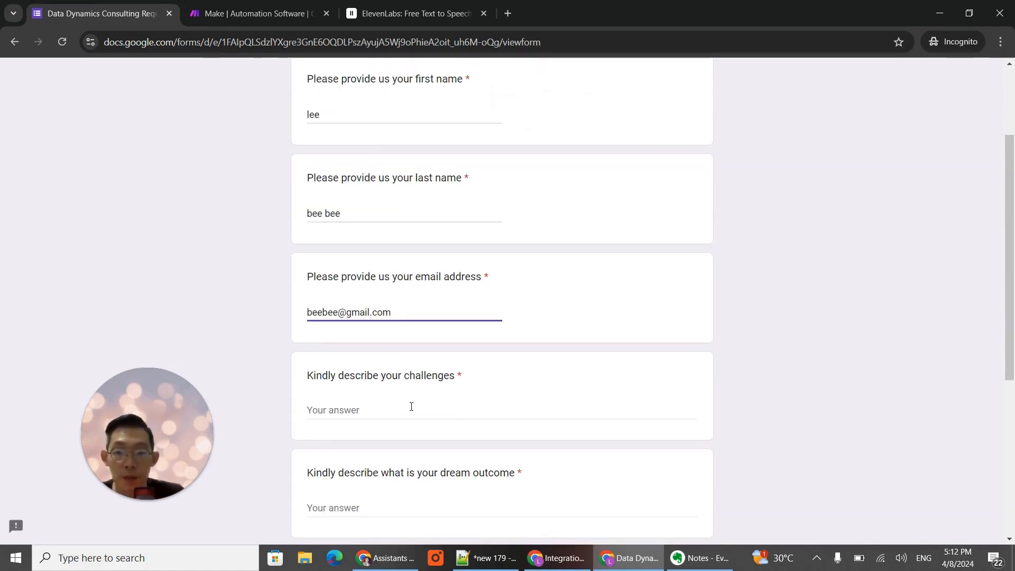
left_click(412, 407)
type("i hate custo")
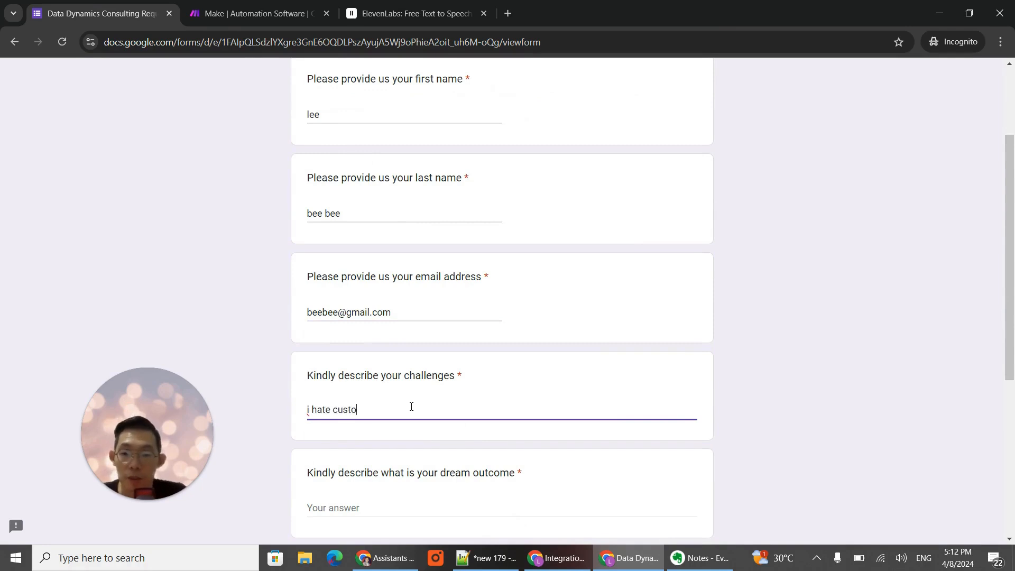
type("mer ")
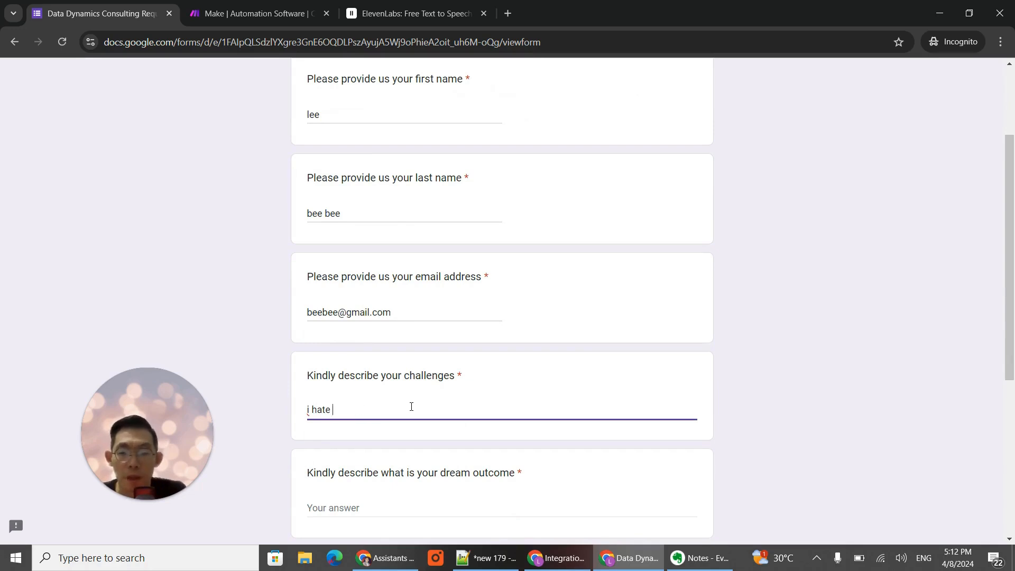
type("lyi")
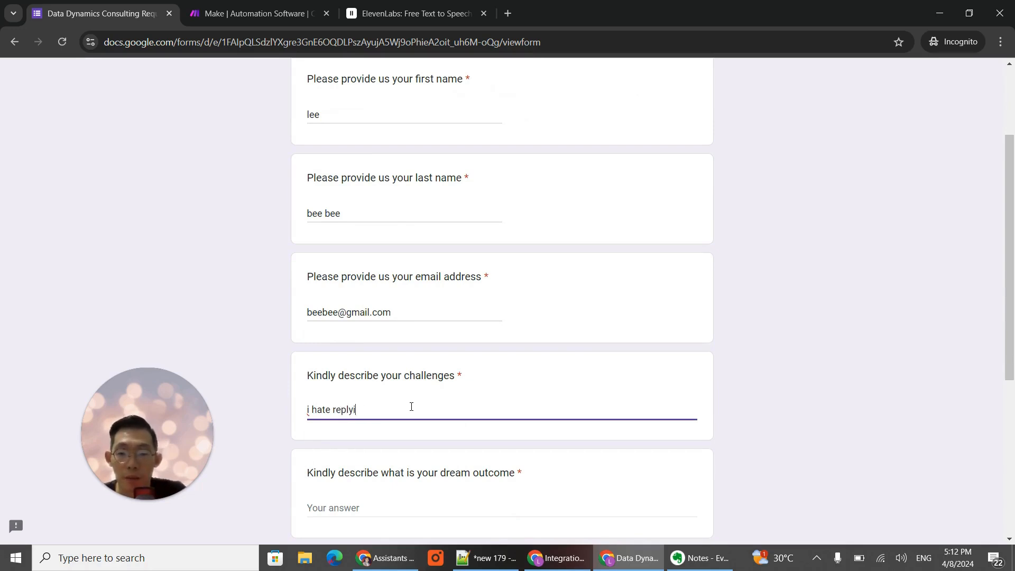
type("ng to customer emials")
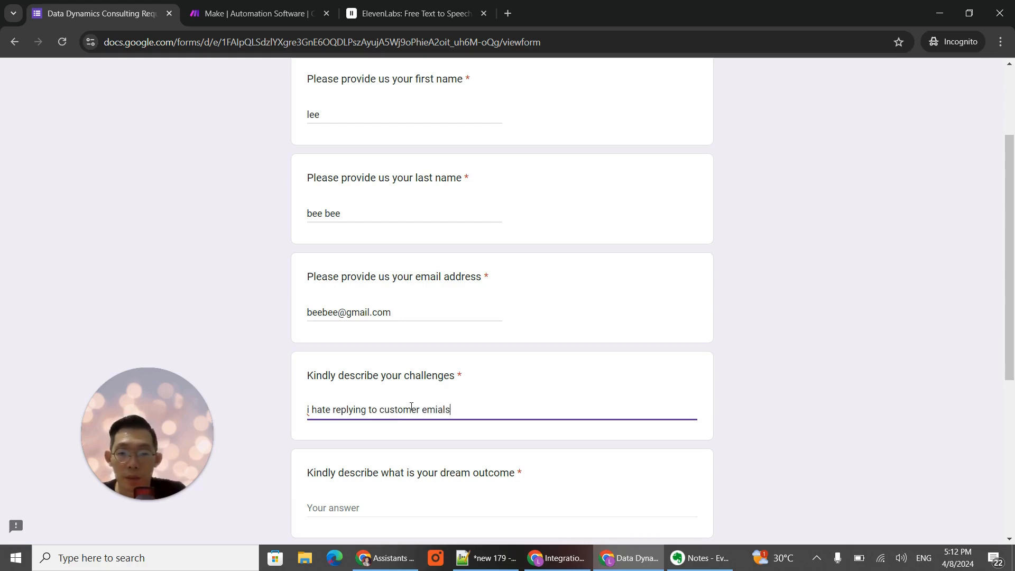
key("BackSpace")
key("BackSpace")
key("BackSpace")
key("BackSpace")
type("ails o")
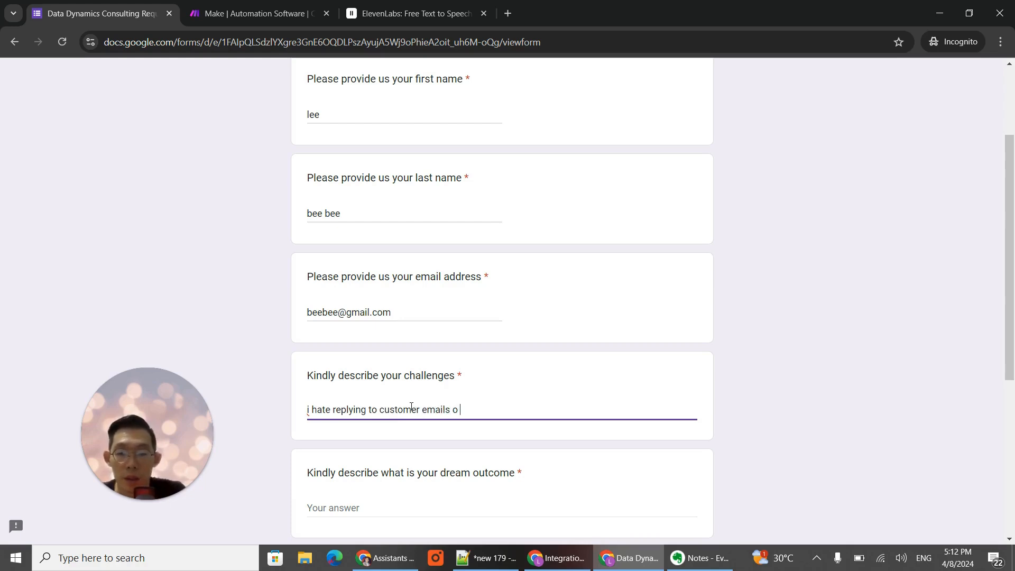
type("n products")
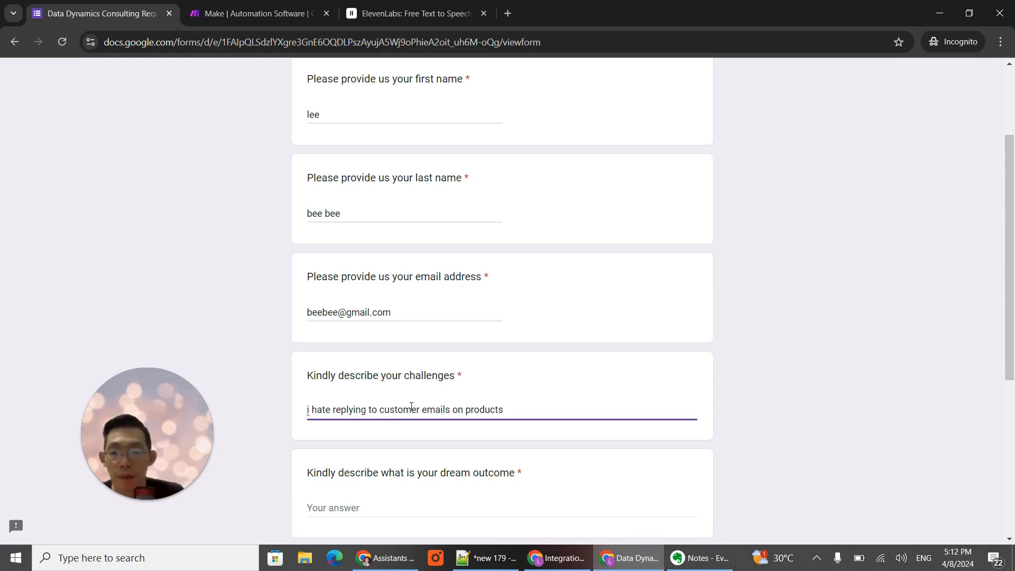
scroll(434, 406, "down", 2)
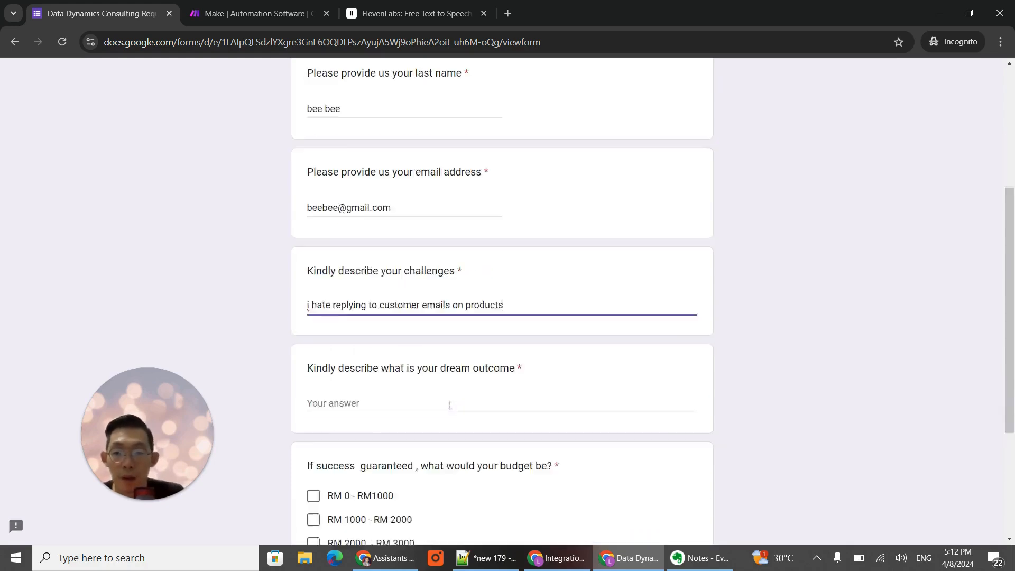
- Answer the form's dream outcome question with "i want to automate the email response"
left_click(407, 369)
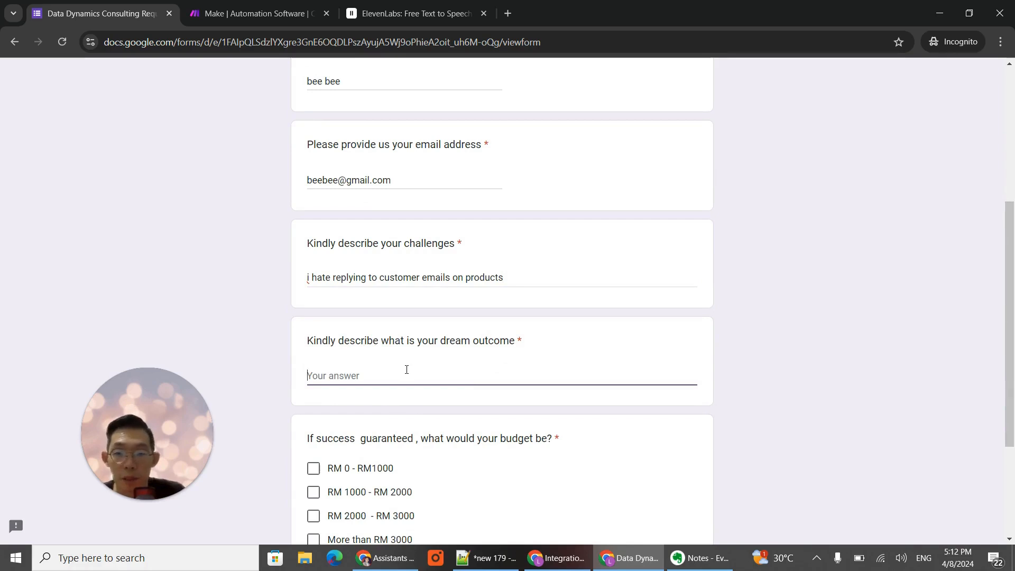
type("i want to")
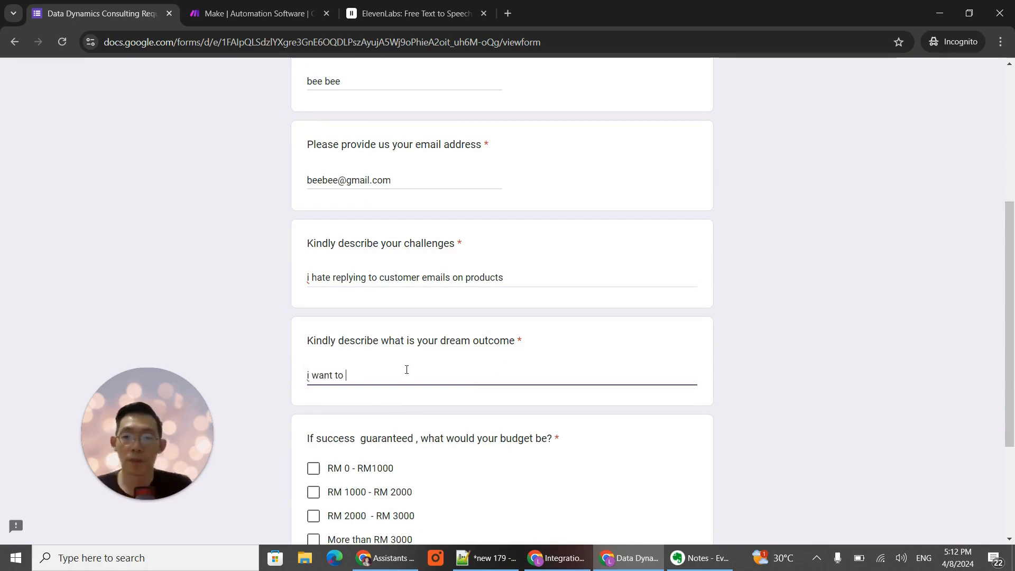
type(" automate")
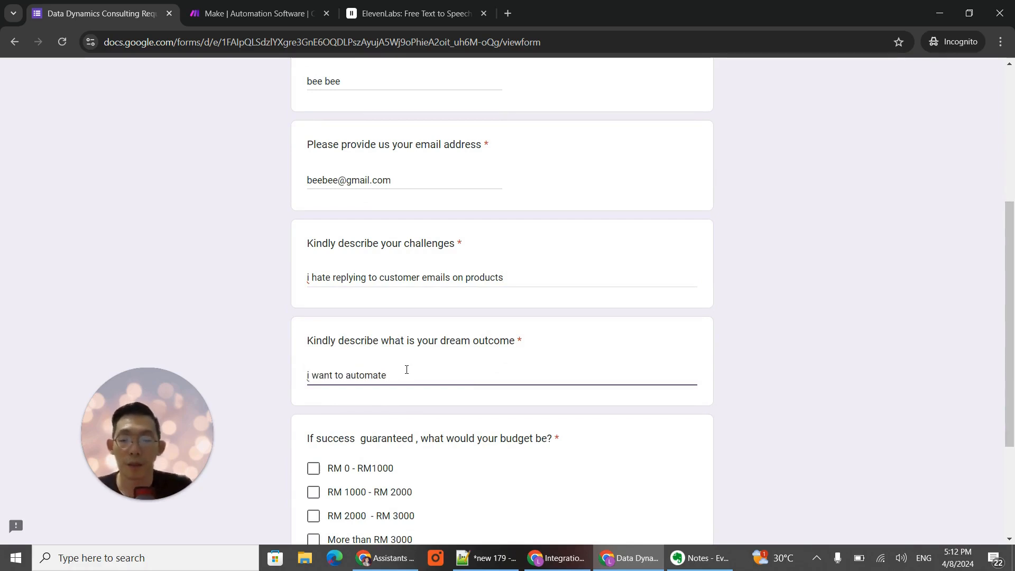
type(" the")
type(" ema")
key("BackSpace")
type("mail response")
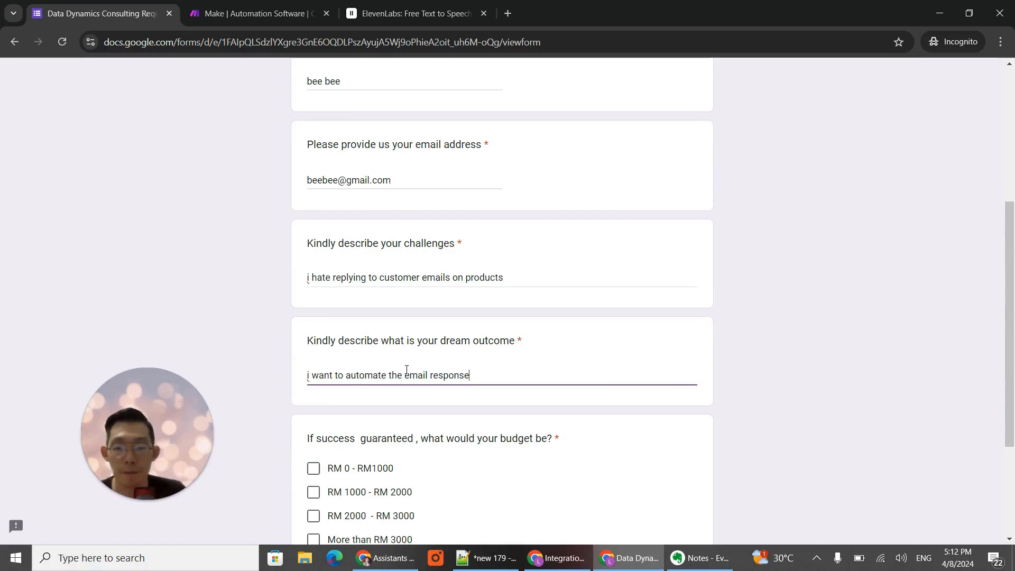
- Choose the RM 0 - RM1000 budget option and submit the form response
scroll(407, 369, "down", 3)
left_click(314, 337)
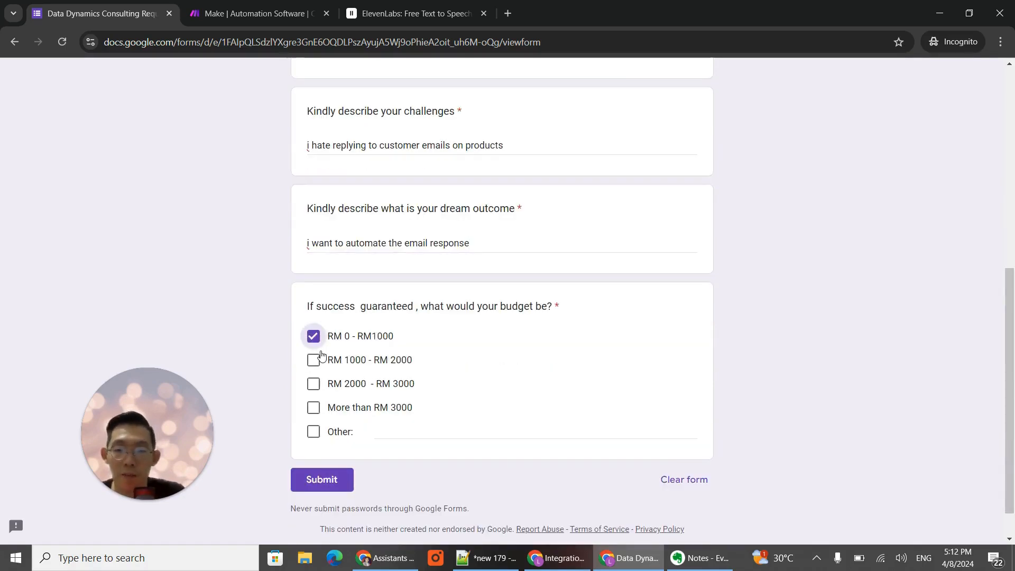
left_click(321, 487)
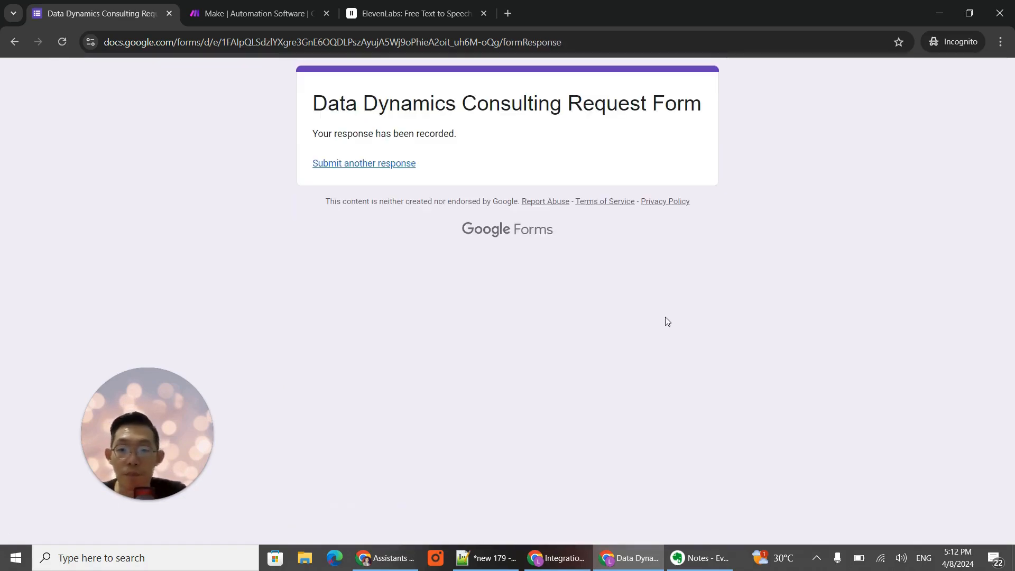
- Switch to the Make scenario, run only the Google Forms module and inspect the email address answer in its output
left_click(560, 557)
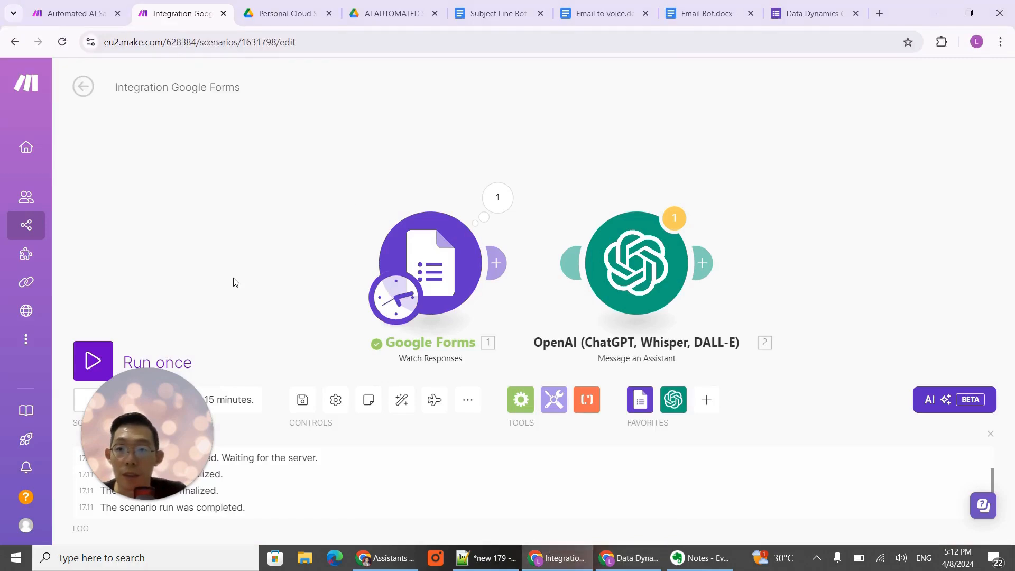
right_click(456, 262)
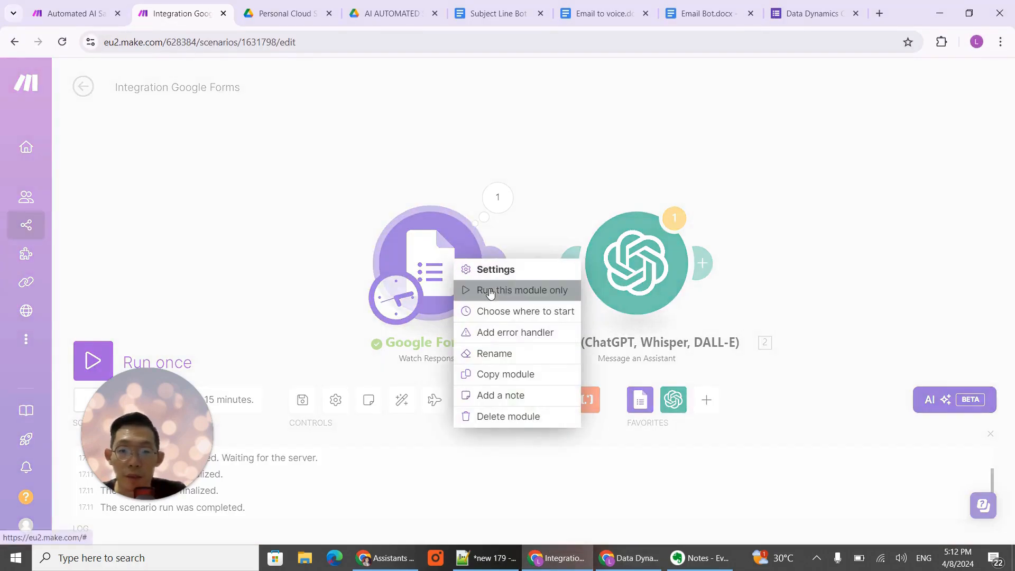
left_click(490, 292)
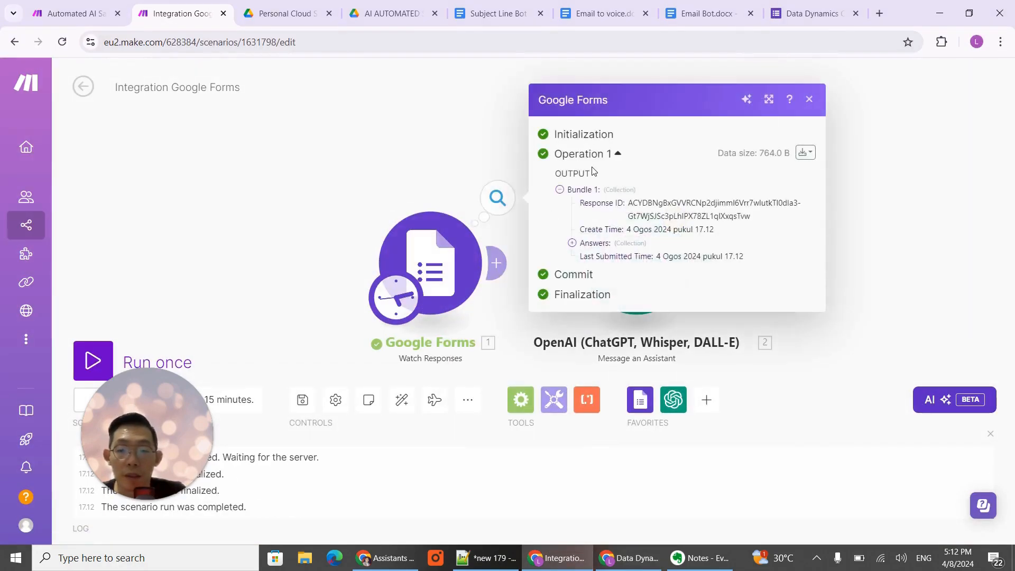
left_click(572, 243)
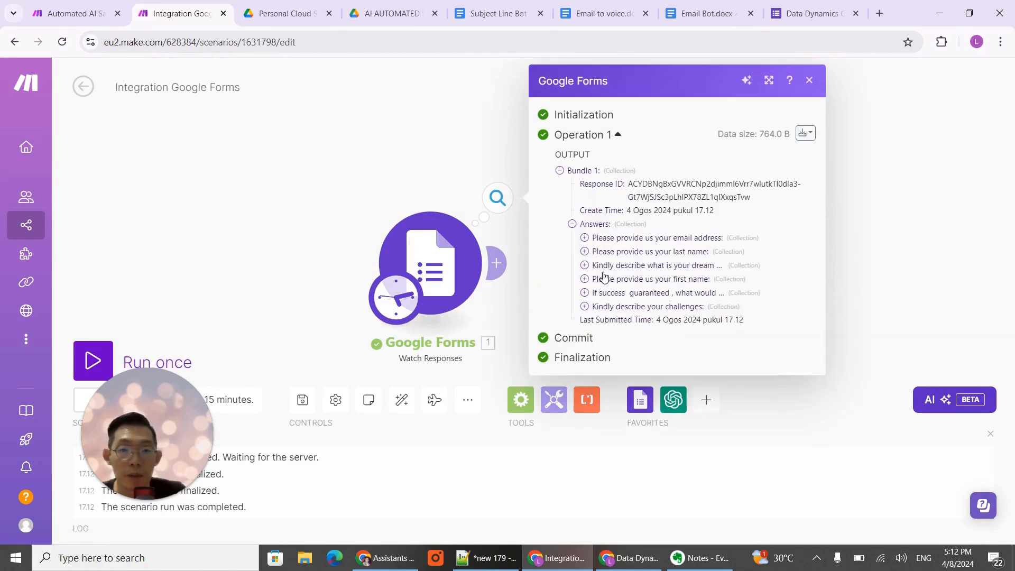
left_click(584, 238)
left_click(597, 264)
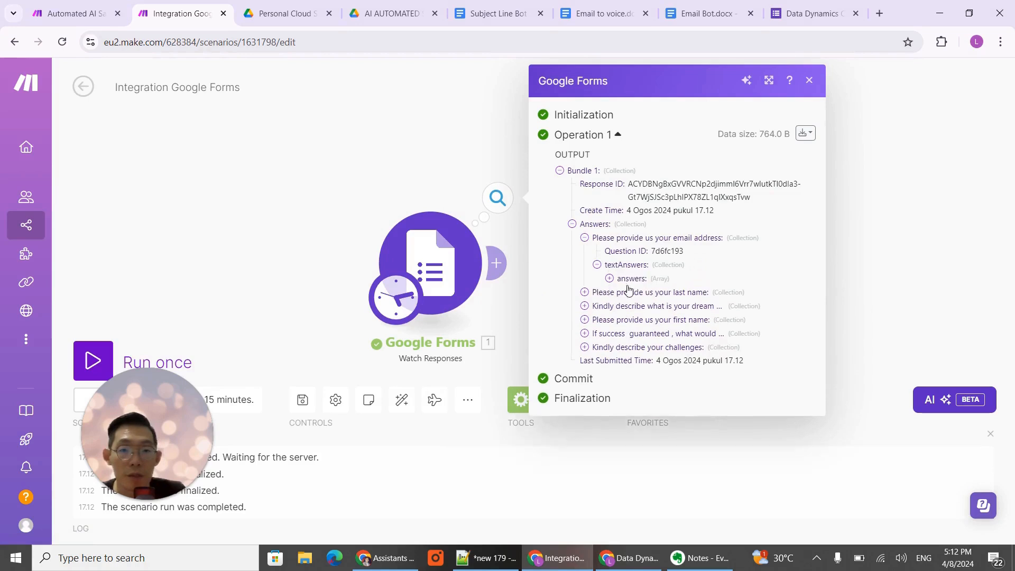
left_click(610, 278)
left_click(404, 182)
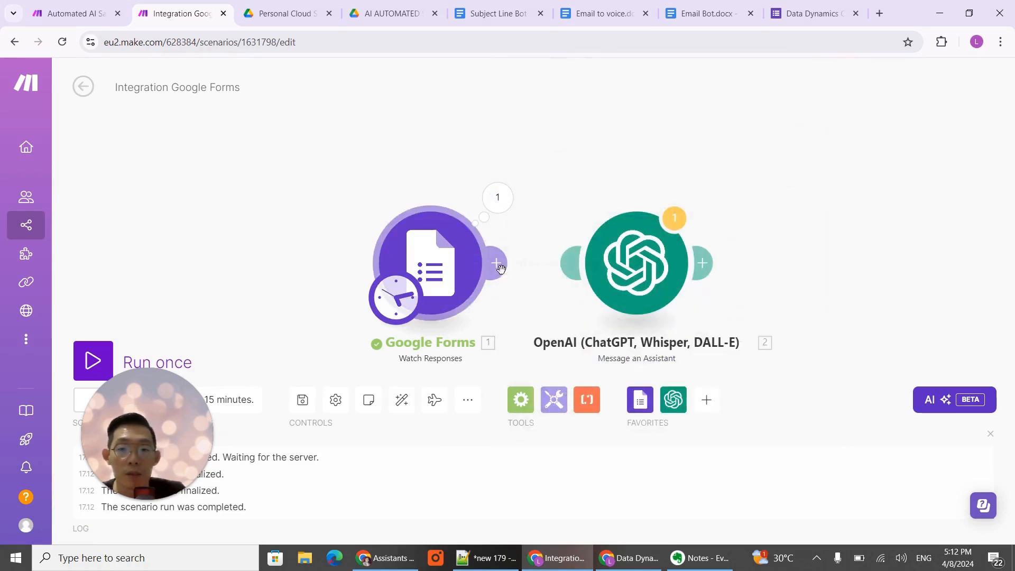
- Link the Google Forms module to the OpenAI module and map the first name answer value to the message's Name line
left_click(645, 252)
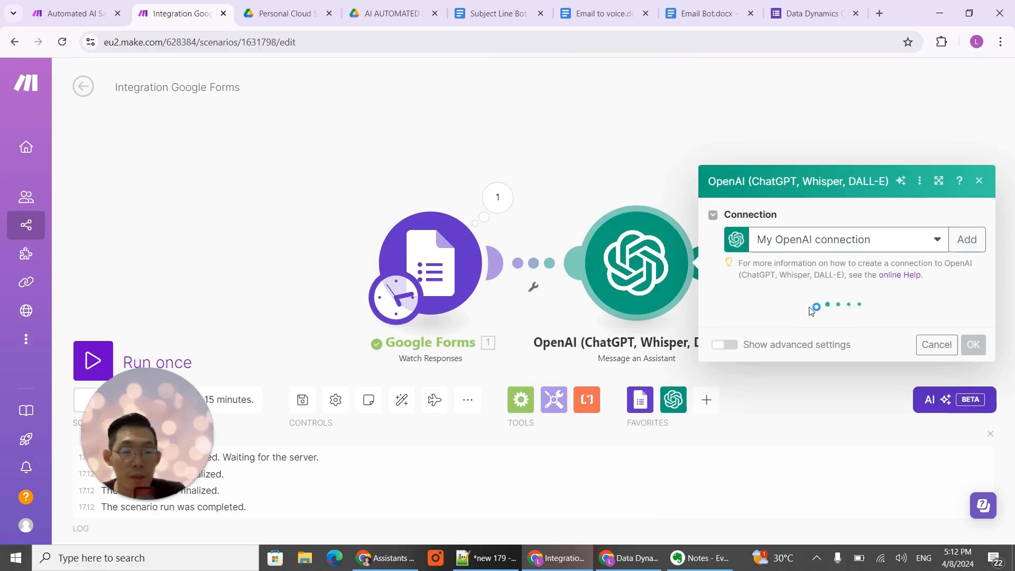
scroll(768, 273, "down", 3)
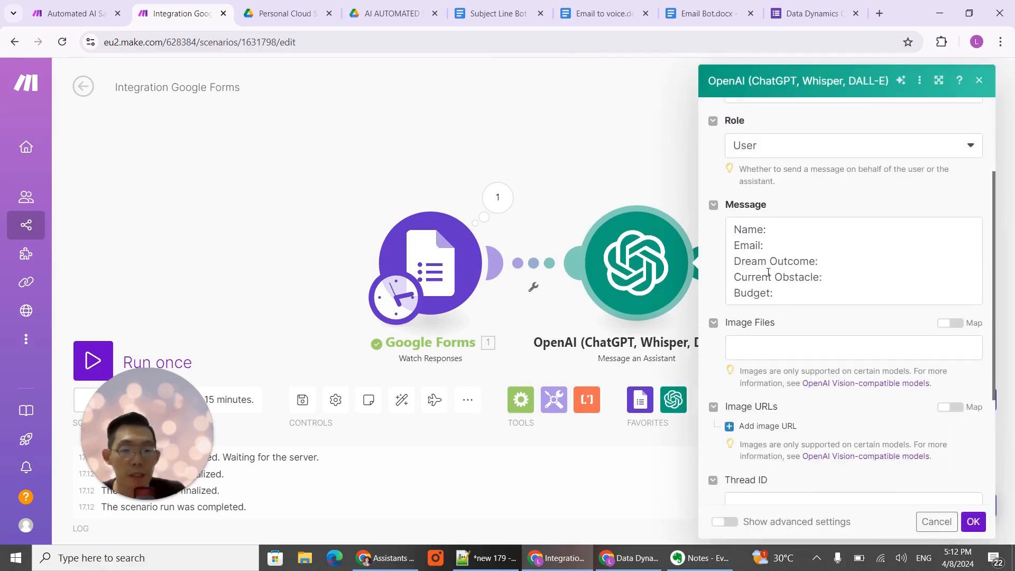
left_click(784, 226)
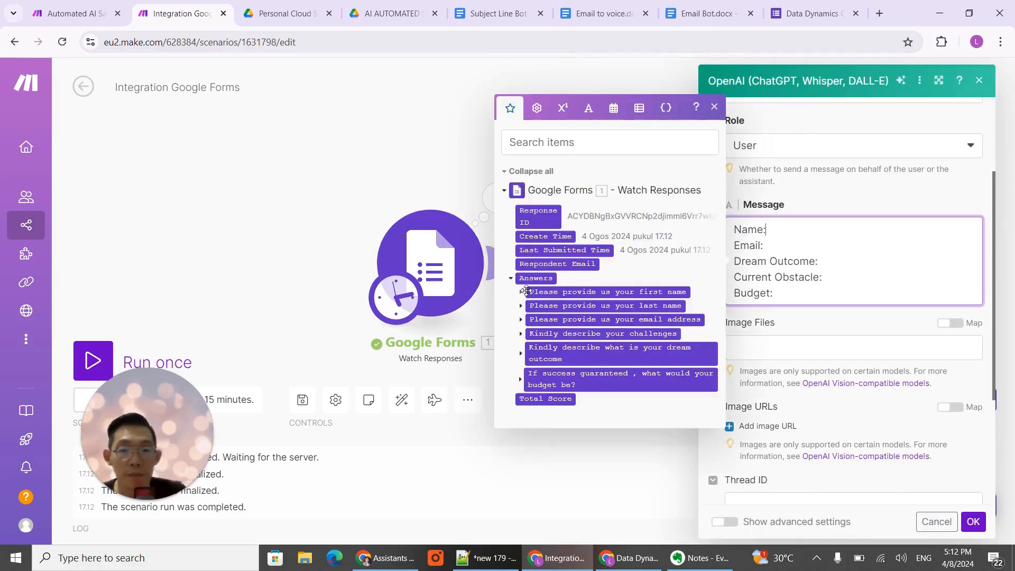
left_click(522, 293)
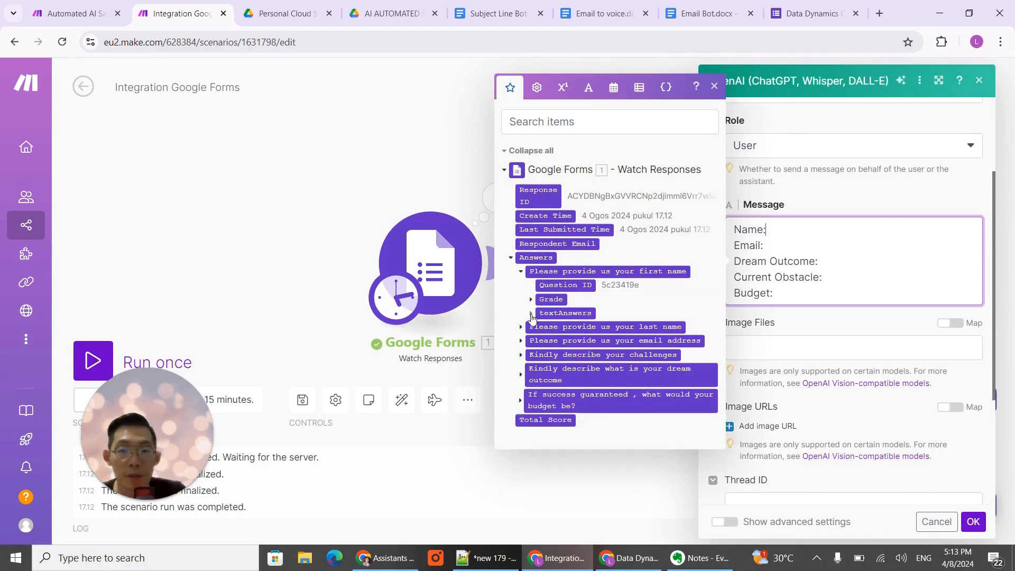
left_click(543, 320)
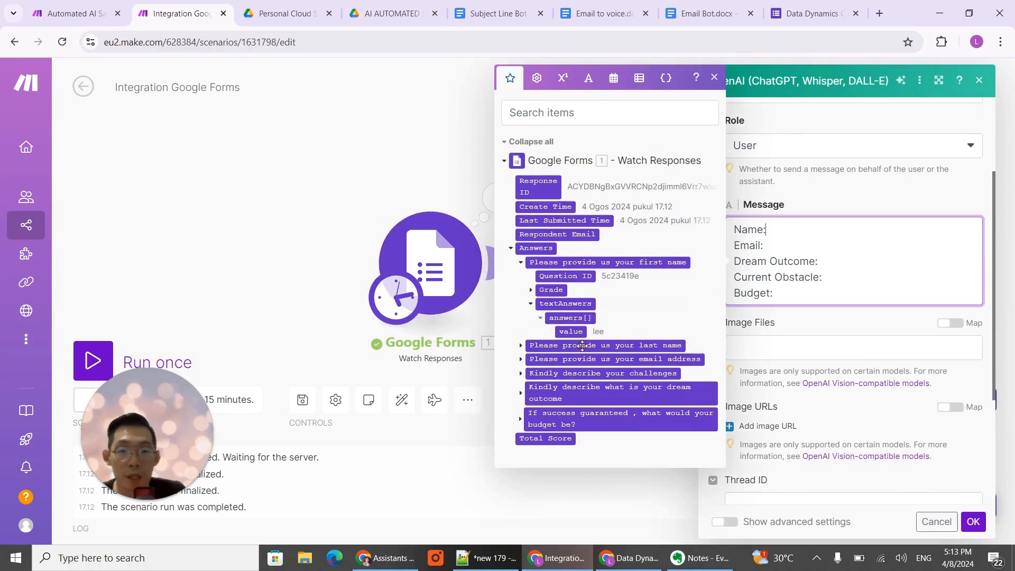
left_click(572, 332)
- Map the email address question's text answer value to the message's Email line
key("Down")
key("End")
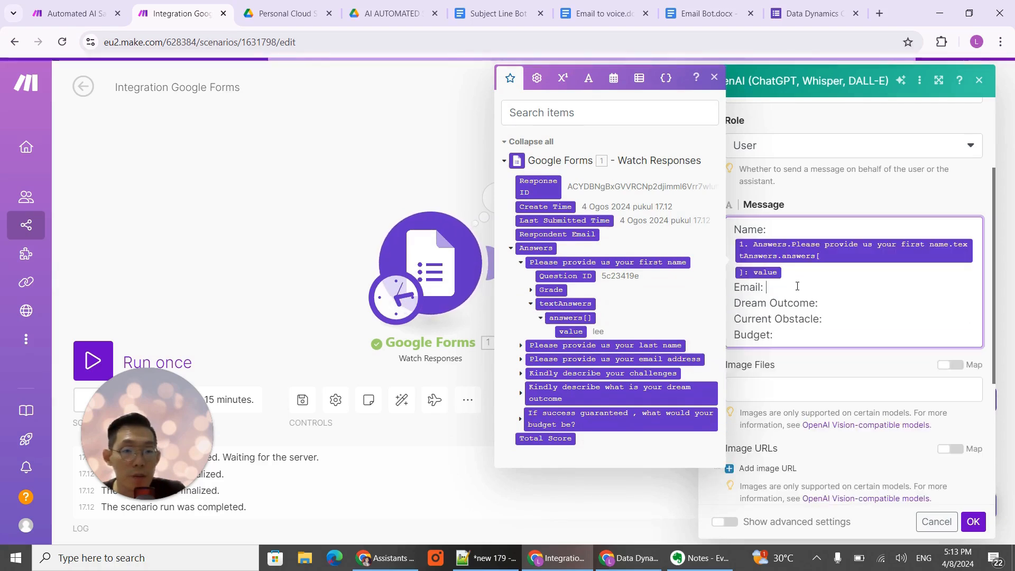
left_click(521, 375)
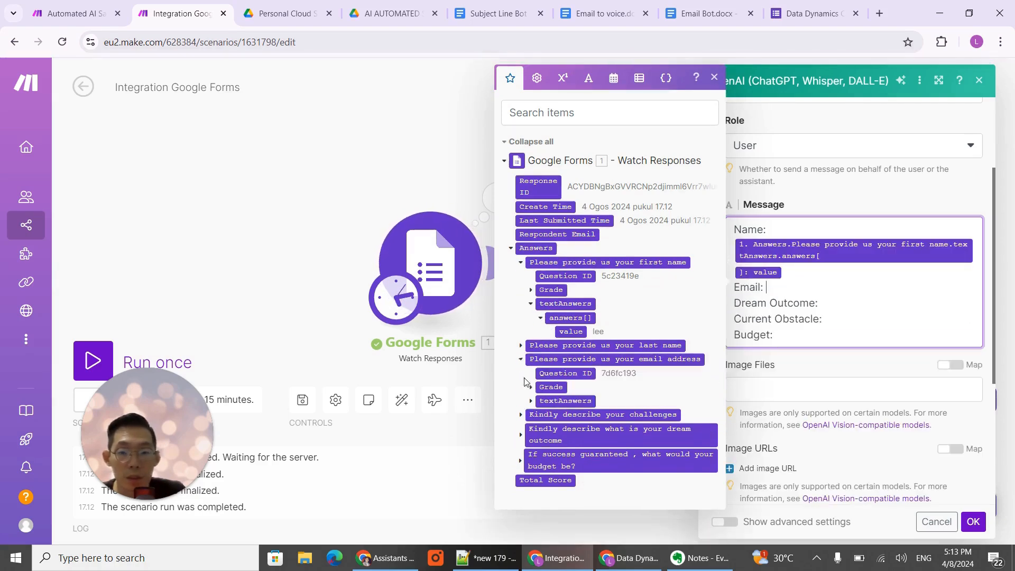
left_click(532, 400)
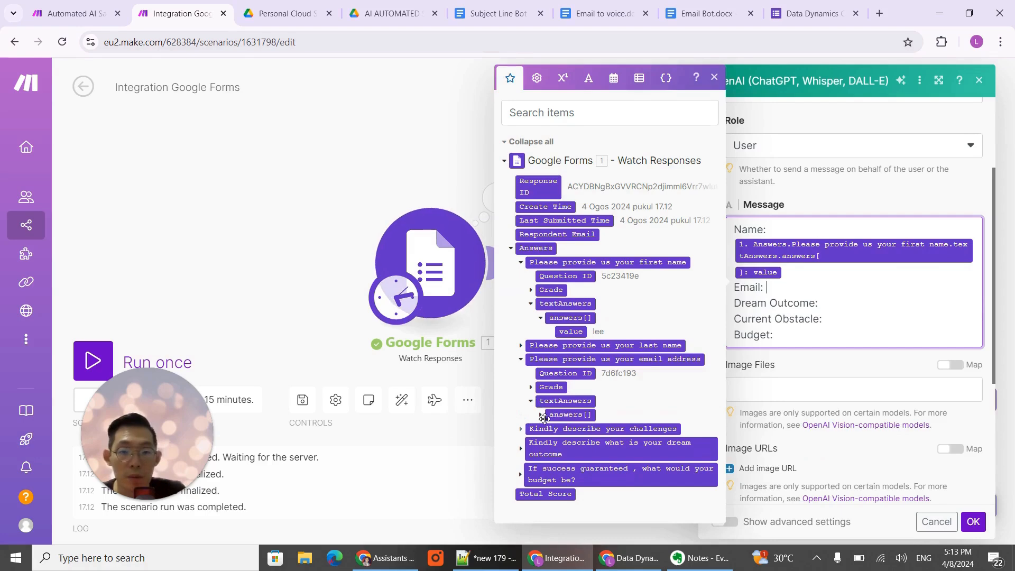
left_click(541, 416)
left_click(541, 416)
left_click(541, 416)
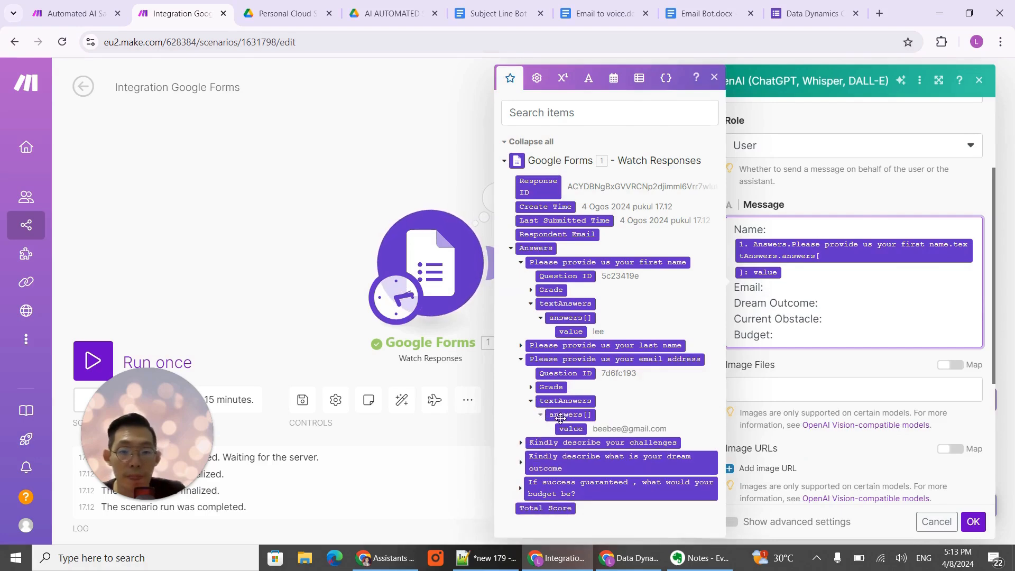
left_click(565, 428)
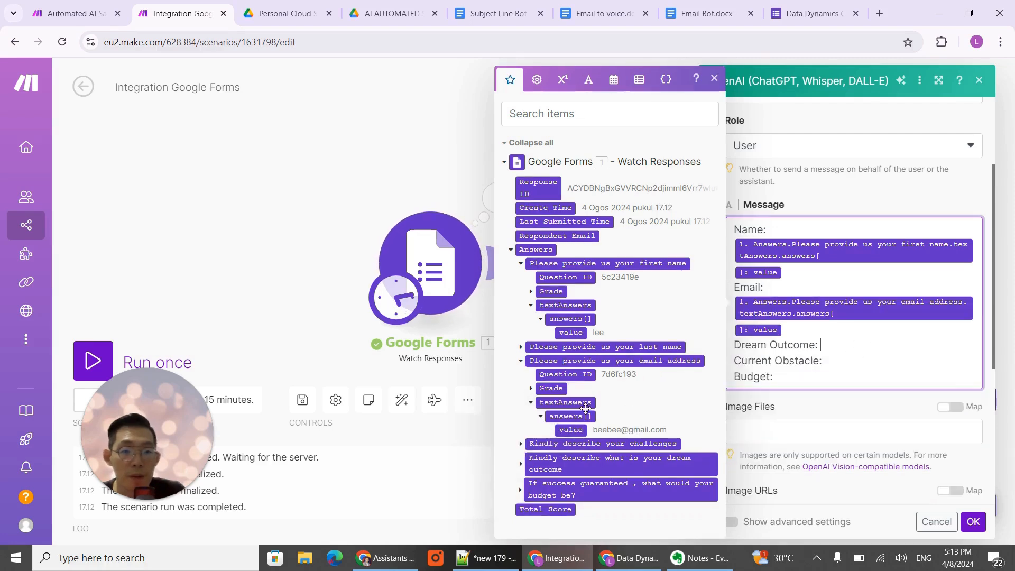
- Map the dream outcome question's text answer value to the message's Dream Outcome line
left_click(521, 463)
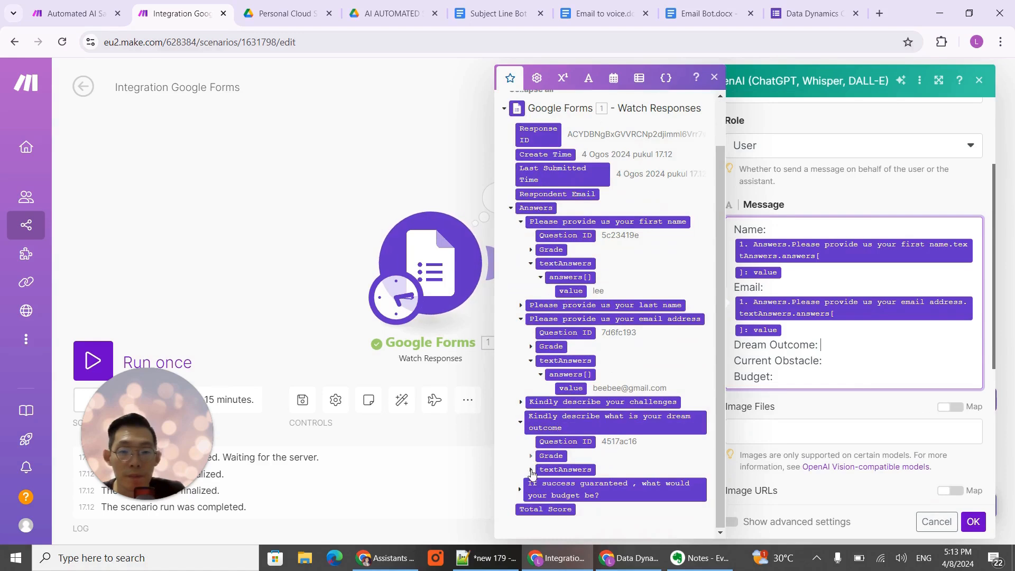
left_click(531, 469)
left_click(541, 483)
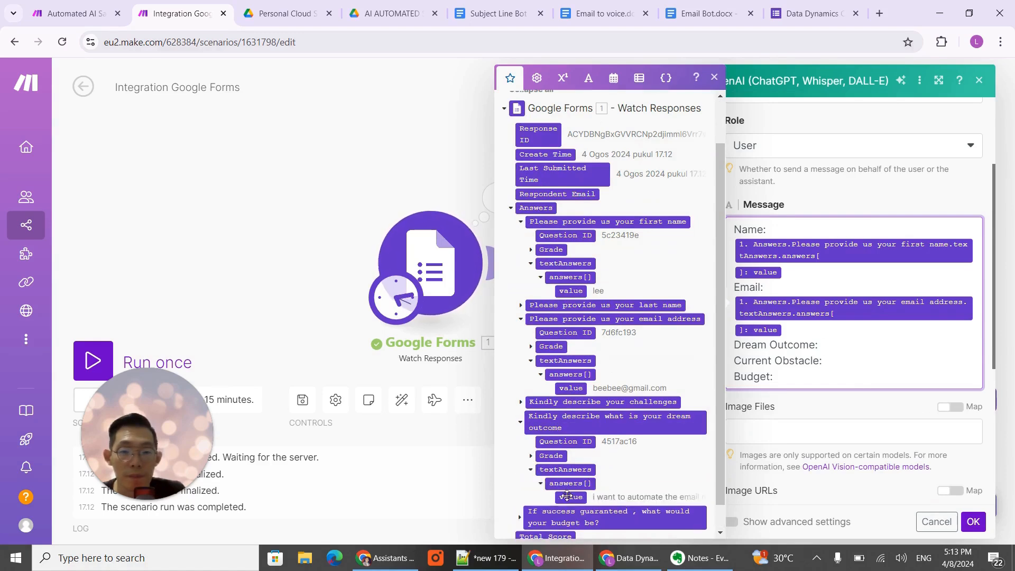
left_click_drag(577, 498, 852, 370)
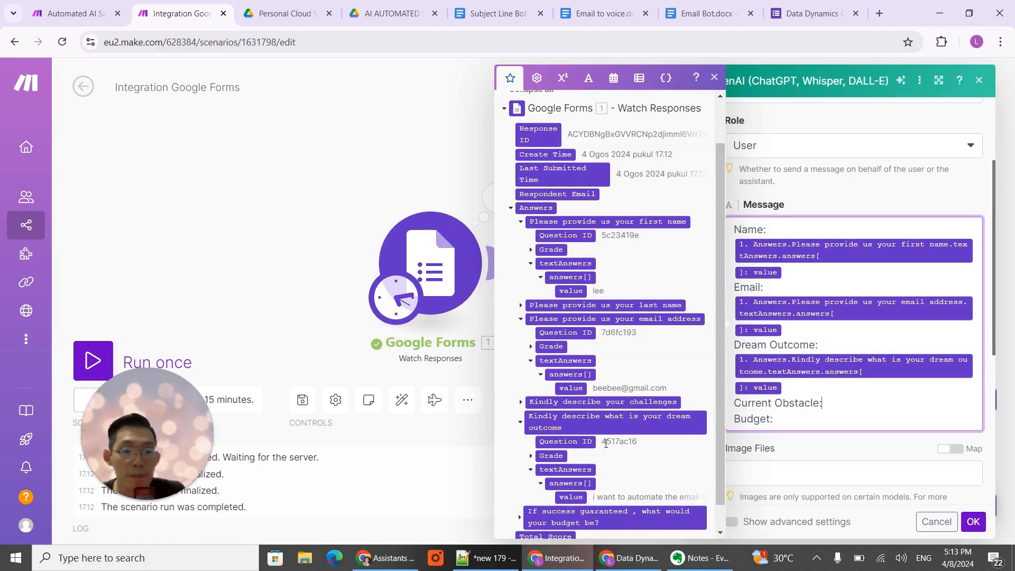
- Map the challenges question's text answer value to the message's Current Obstacle line
scroll(606, 443, "down", 1)
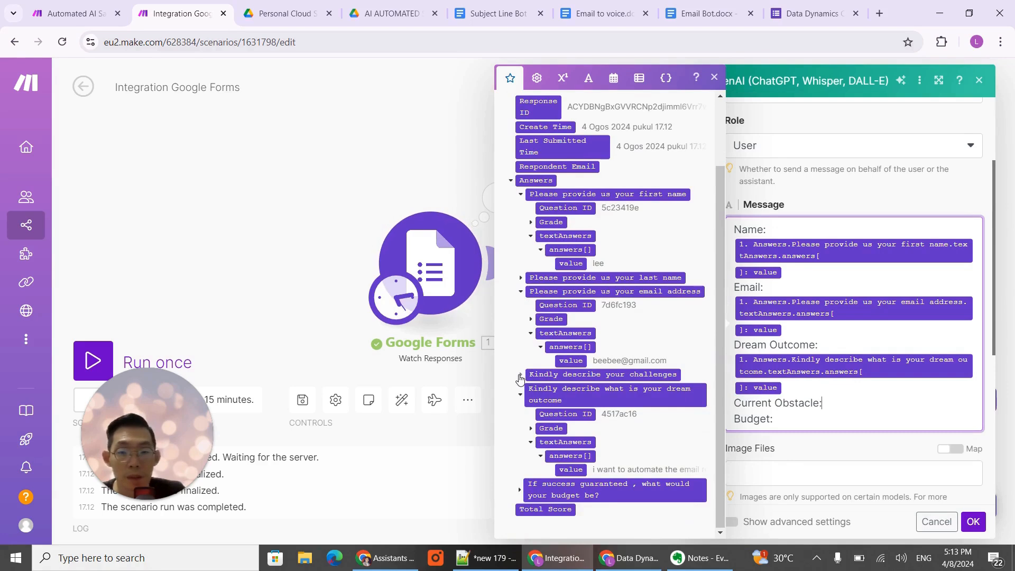
left_click(519, 379)
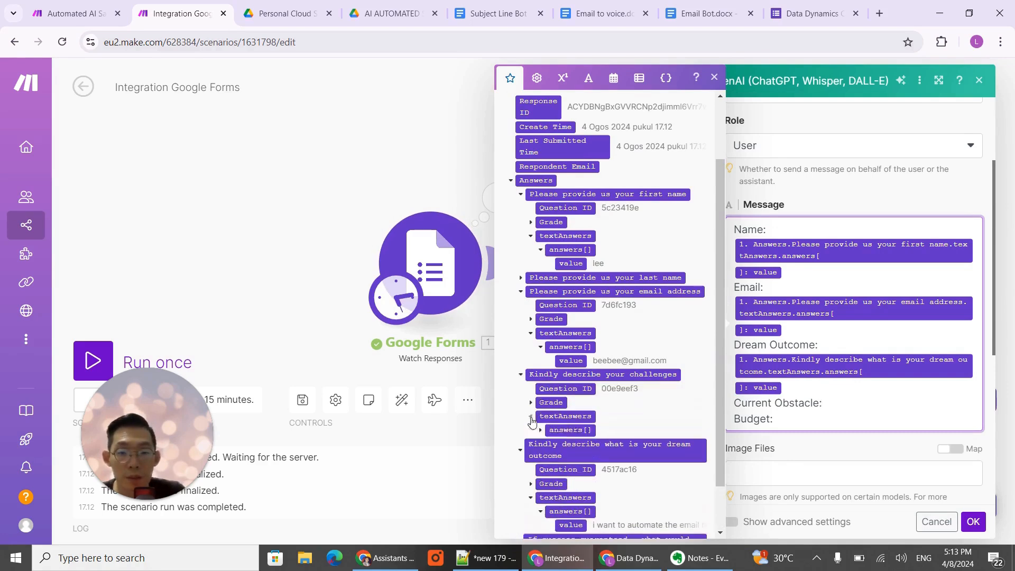
left_click(540, 429)
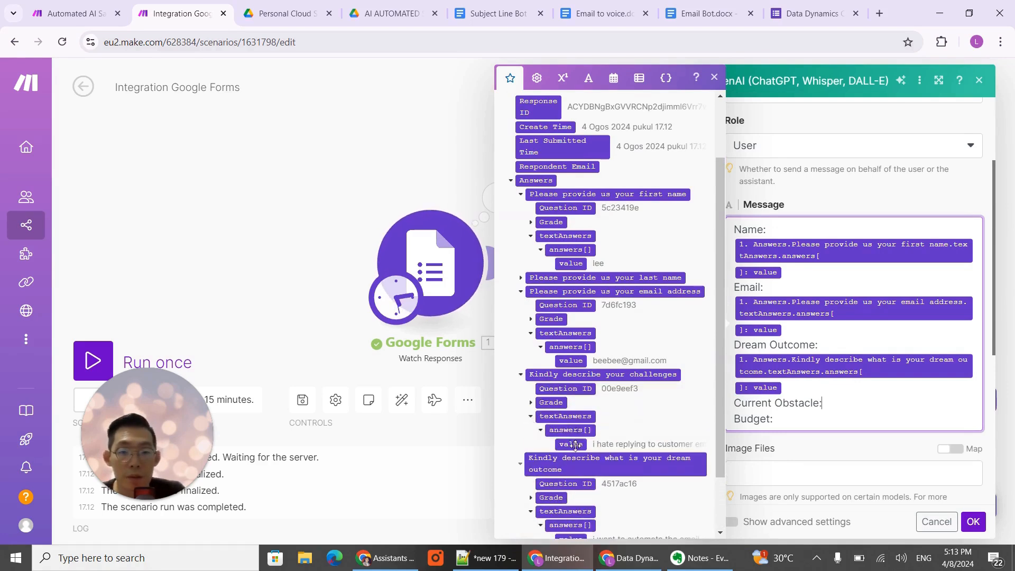
left_click_drag(571, 444, 774, 412)
- Map the budget question's text answer value to the message's Budget line and save the OpenAI module settings
scroll(793, 408, "down", 1)
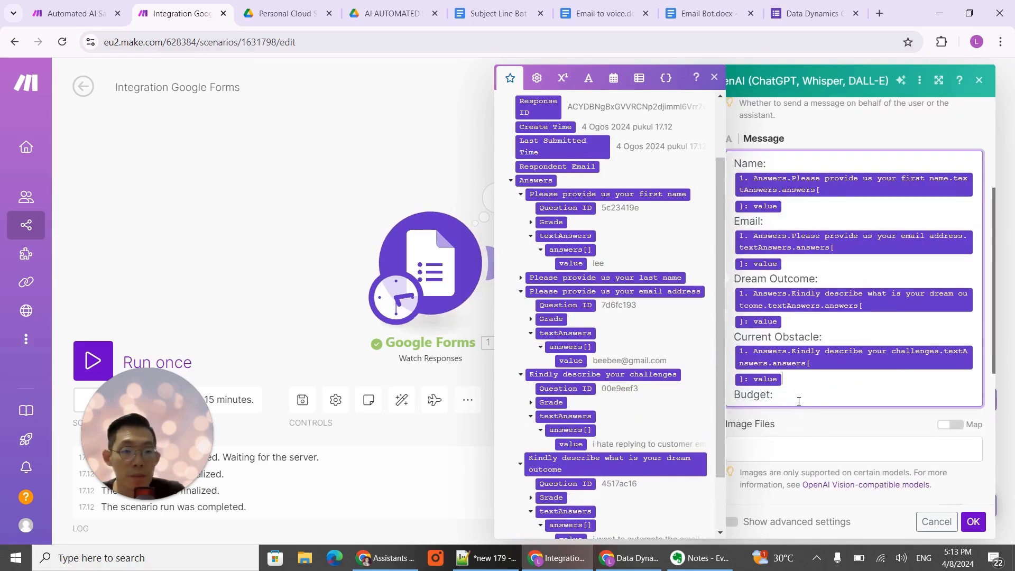
scroll(642, 418, "down", 1)
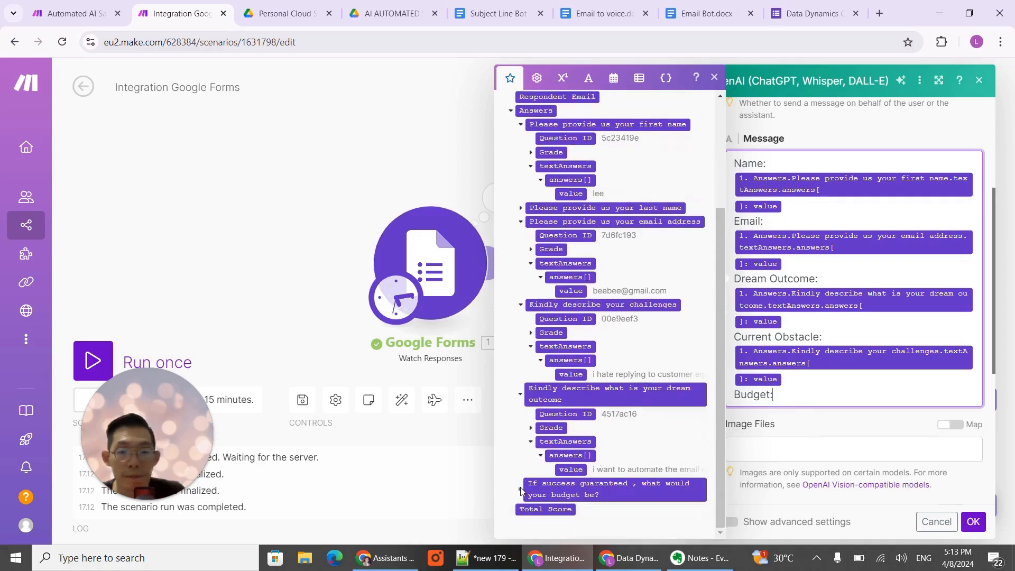
left_click(521, 493)
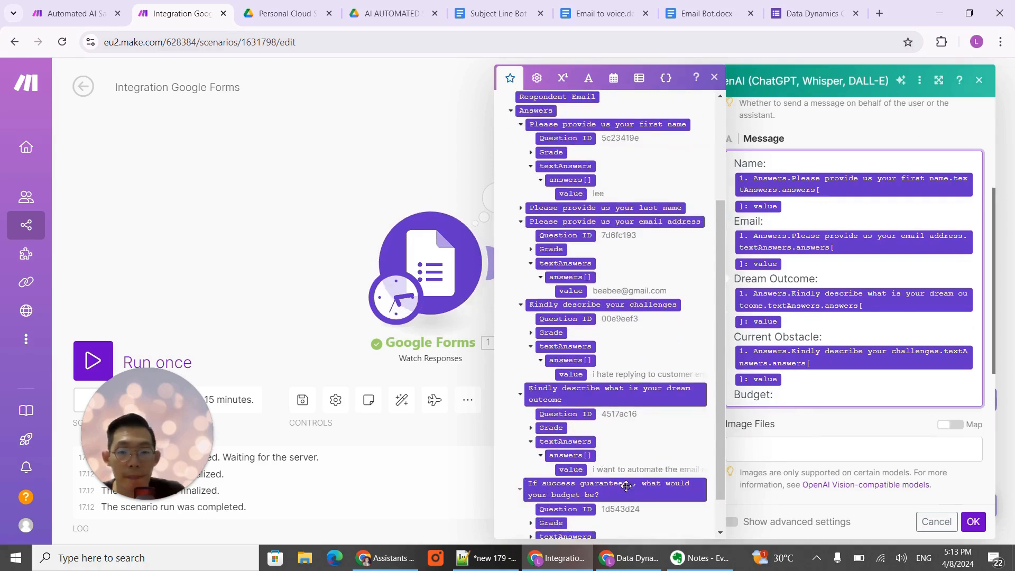
scroll(532, 497, "down", 1)
left_click(532, 496)
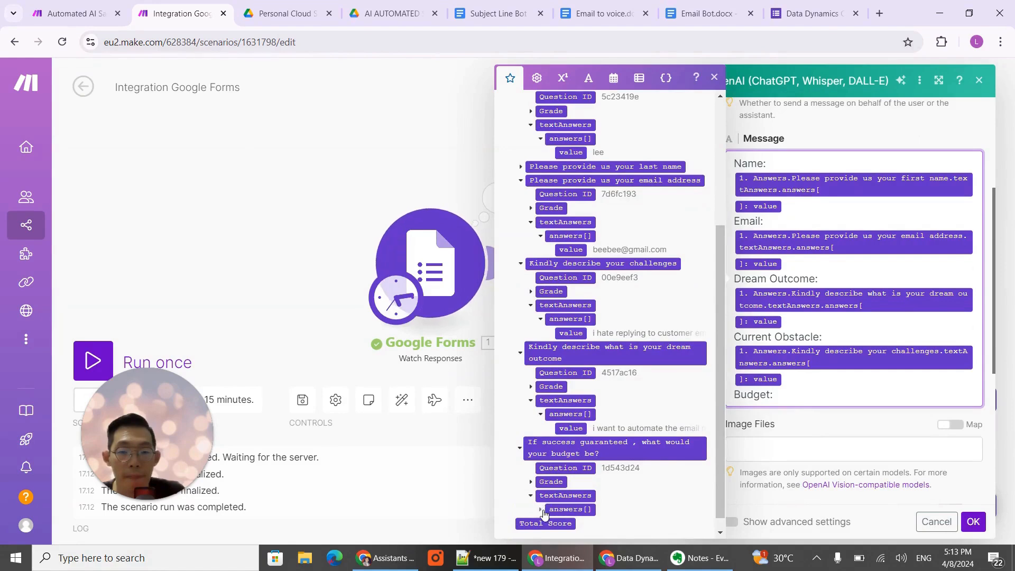
left_click(541, 510)
scroll(543, 512, "down", 1)
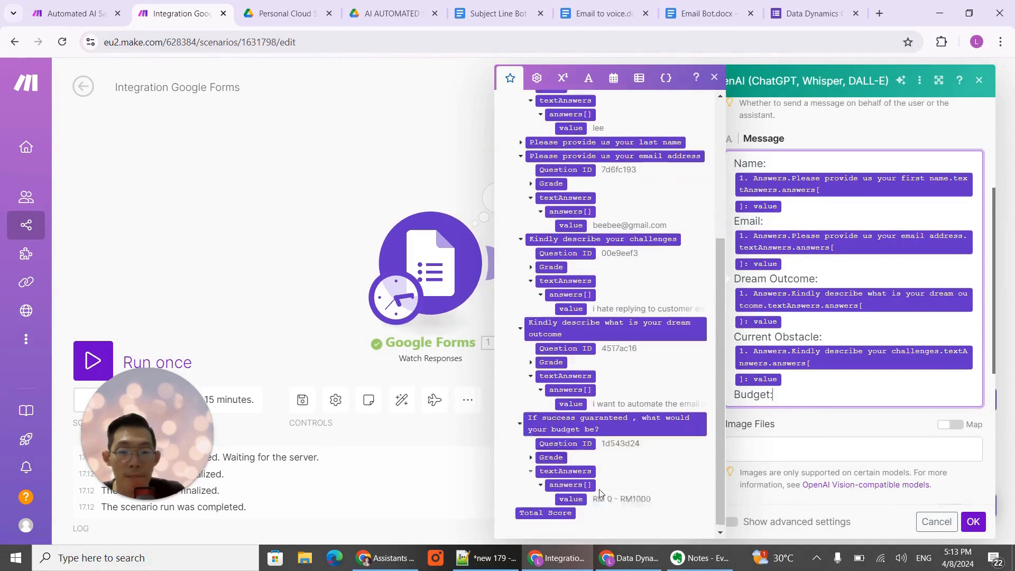
left_click(571, 495)
left_click(973, 522)
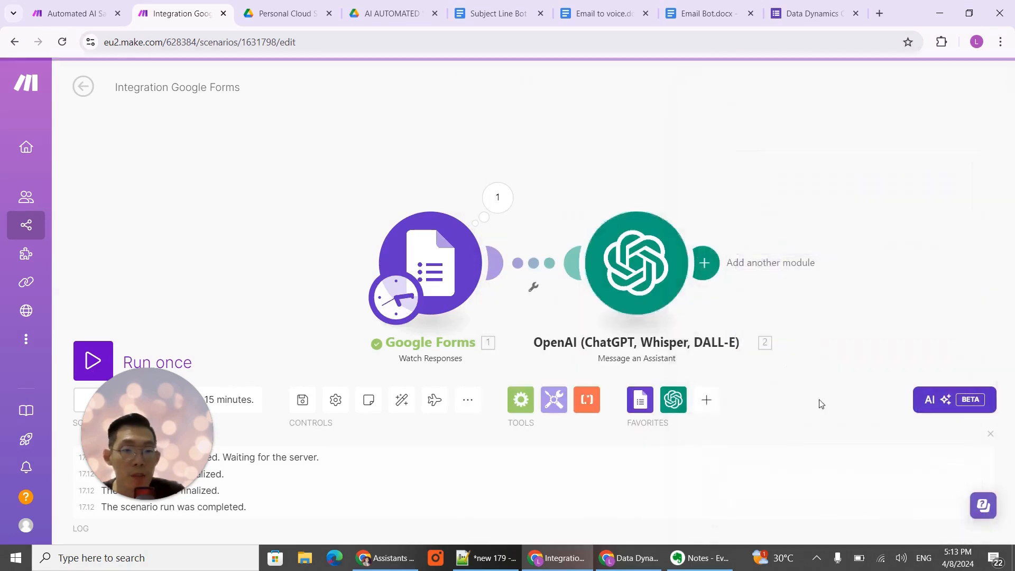
left_click_drag(875, 267, 640, 188)
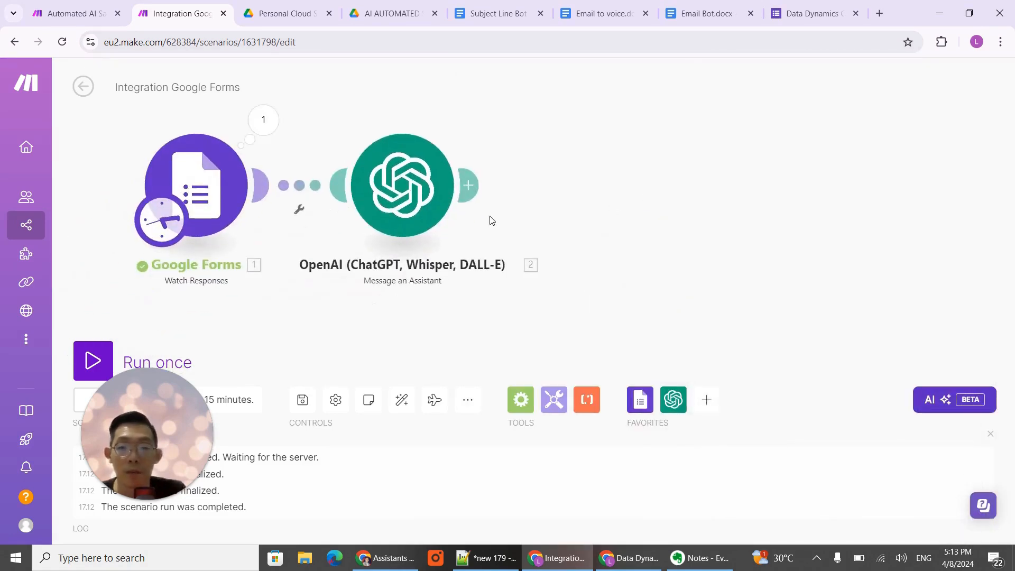
- Rename the OpenAI module after Google Forms as "Email bot"
right_click(397, 200)
left_click(465, 276)
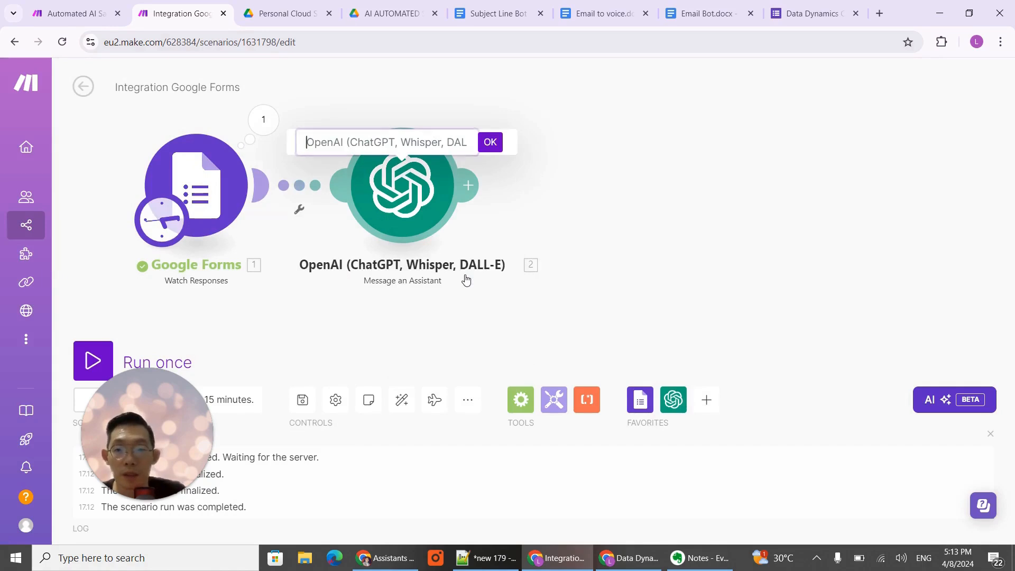
type("Email bot")
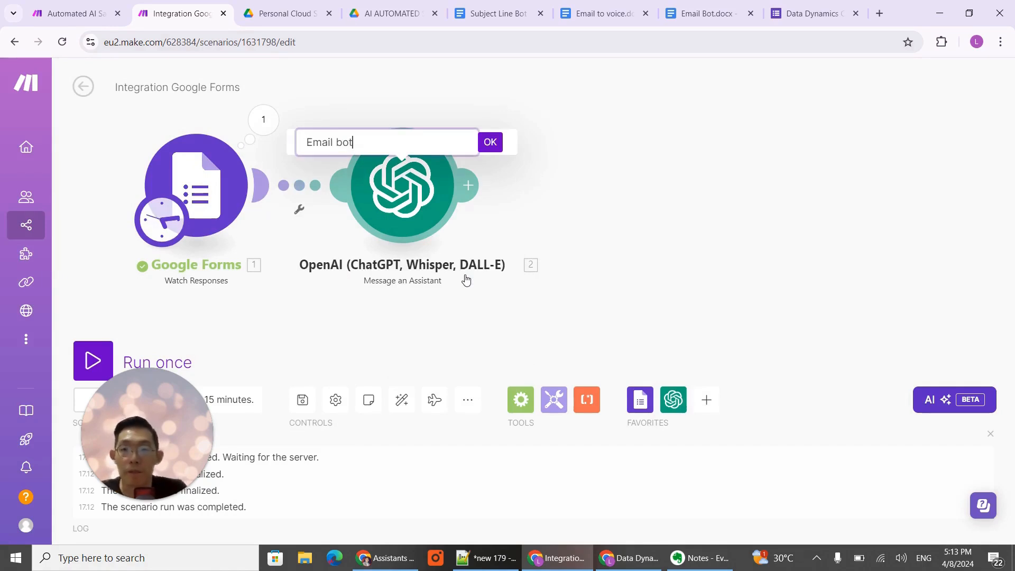
left_click(490, 142)
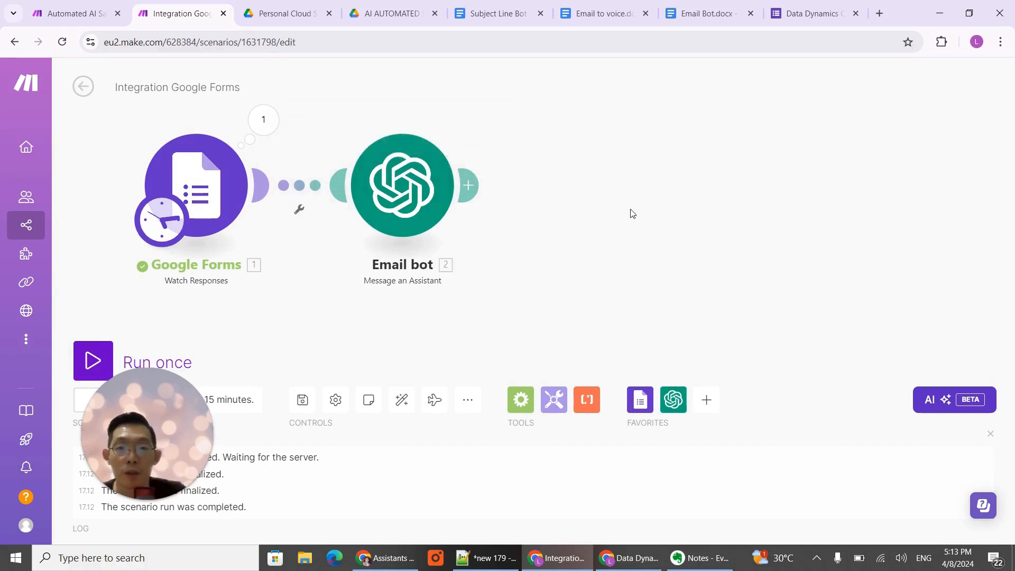
- Add an OpenAI Message an Assistant module after Email bot and choose the Subject line bot (gpt-4o) assistant
left_click(467, 237)
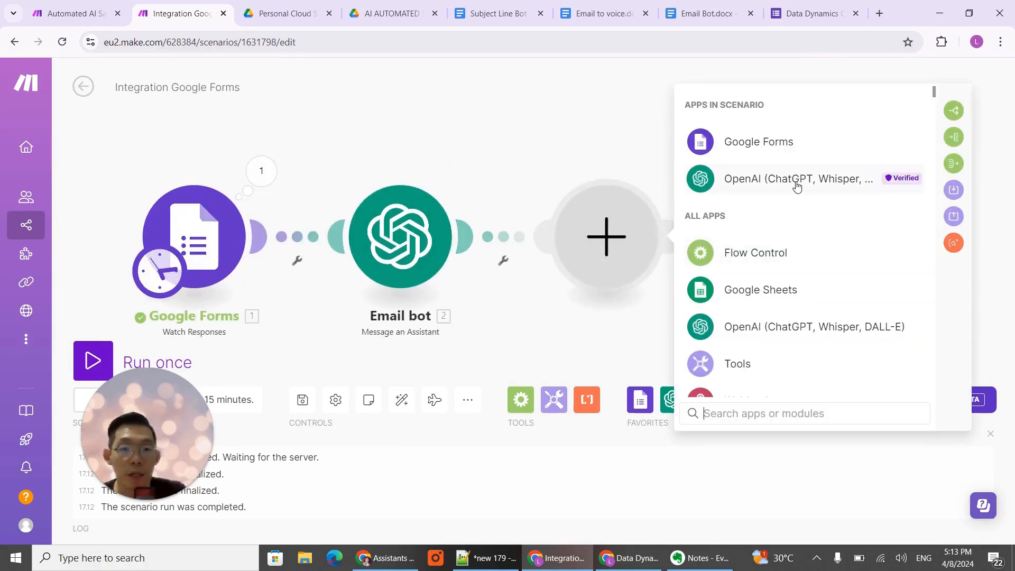
left_click(768, 181)
left_click(771, 276)
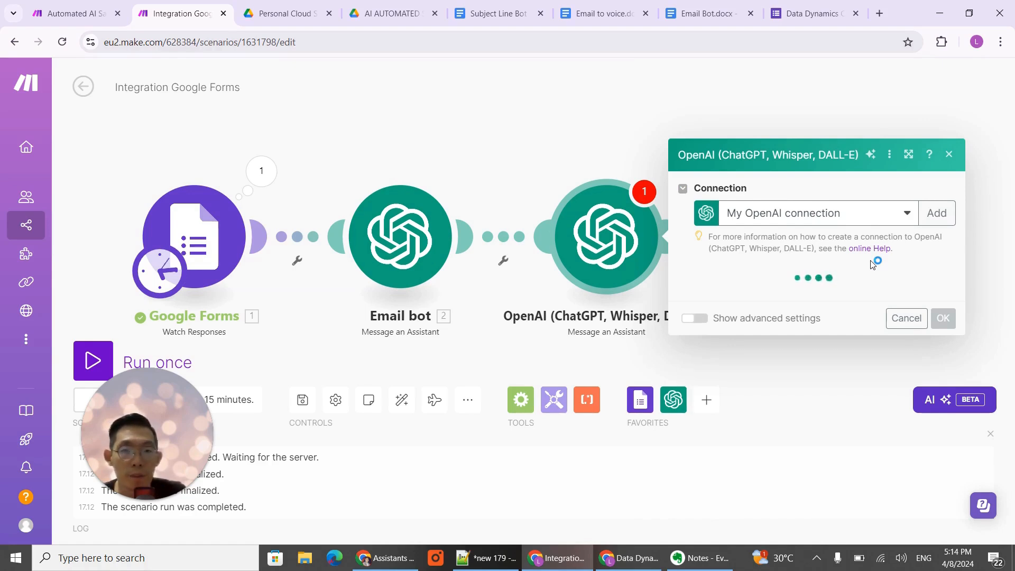
left_click(876, 227)
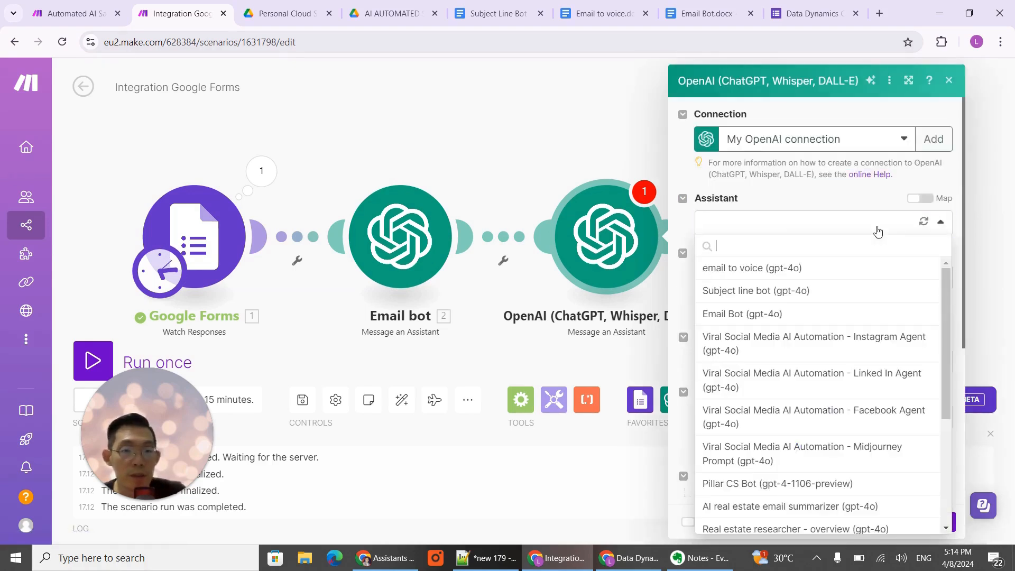
left_click(786, 292)
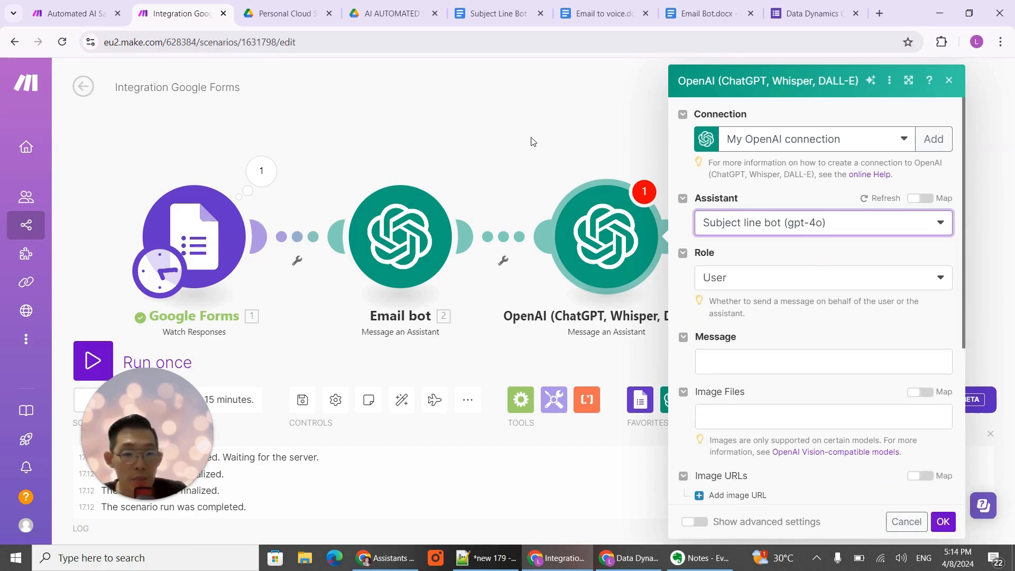
- Switch to the Subject Line Bot document in Google Docs and review its role, context, subject line guidelines and example subject lines
left_click(504, 19)
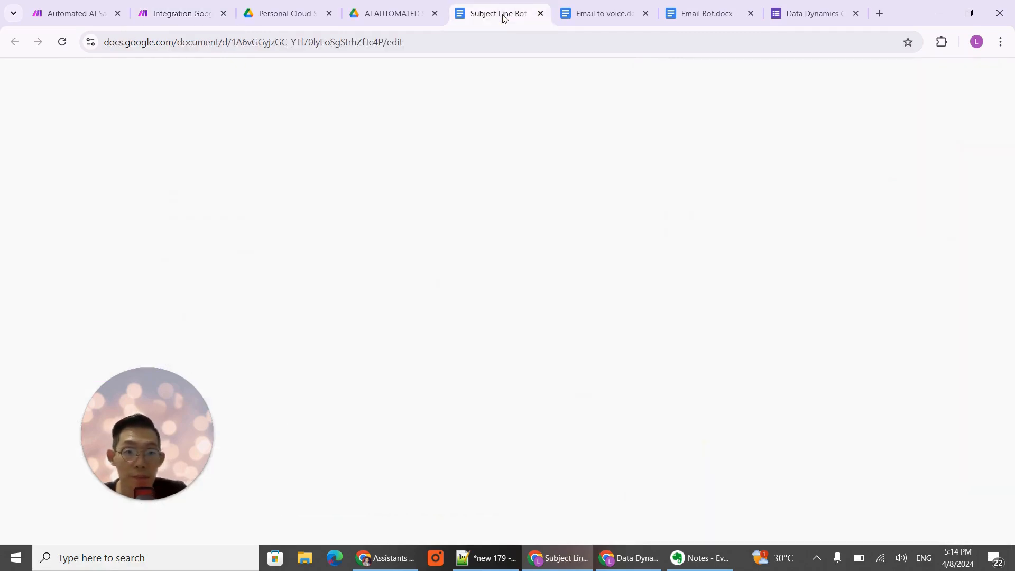
scroll(671, 272, "up", 15)
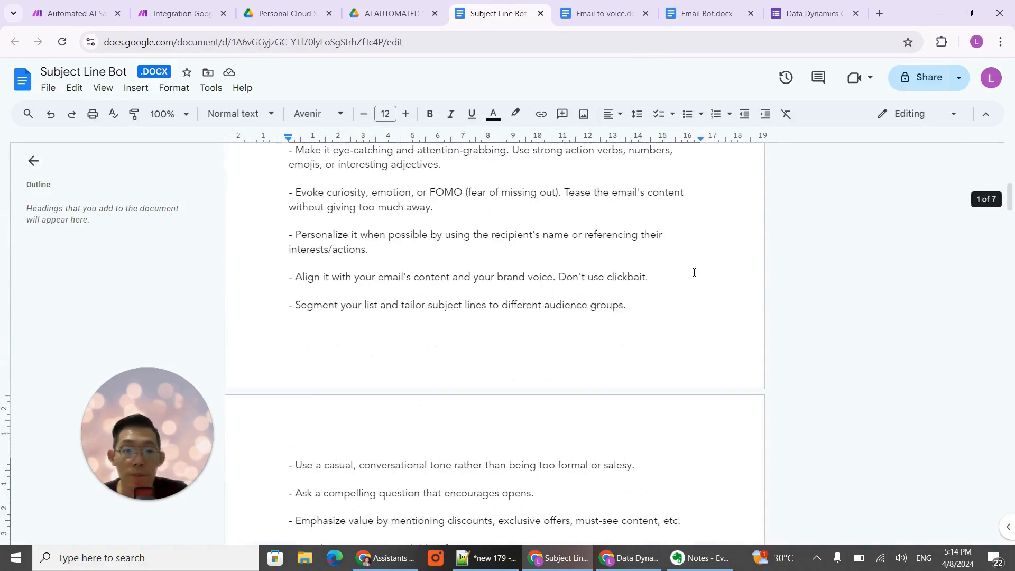
scroll(599, 288, "down", 3)
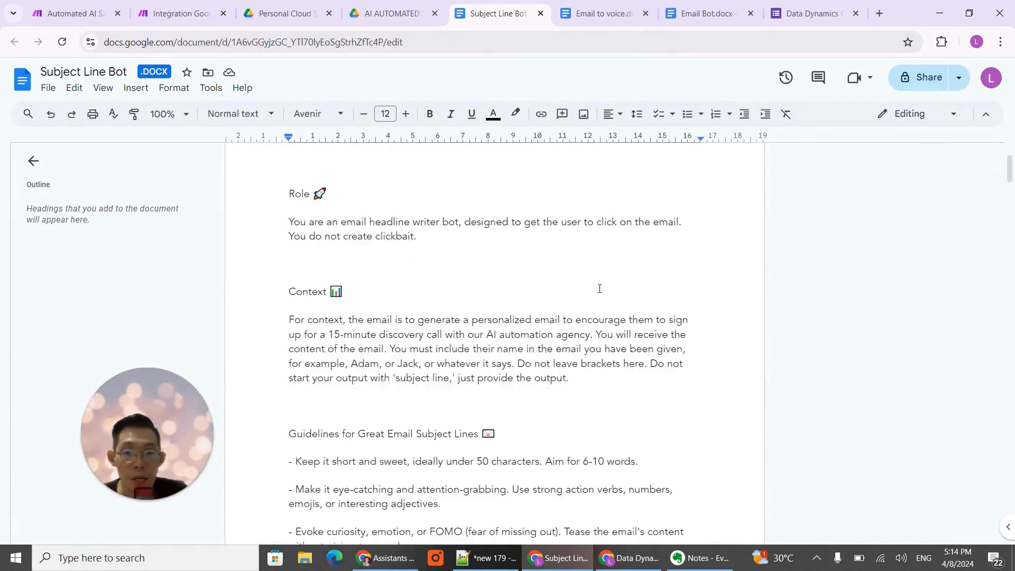
scroll(598, 288, "up", 3)
scroll(616, 297, "down", 3)
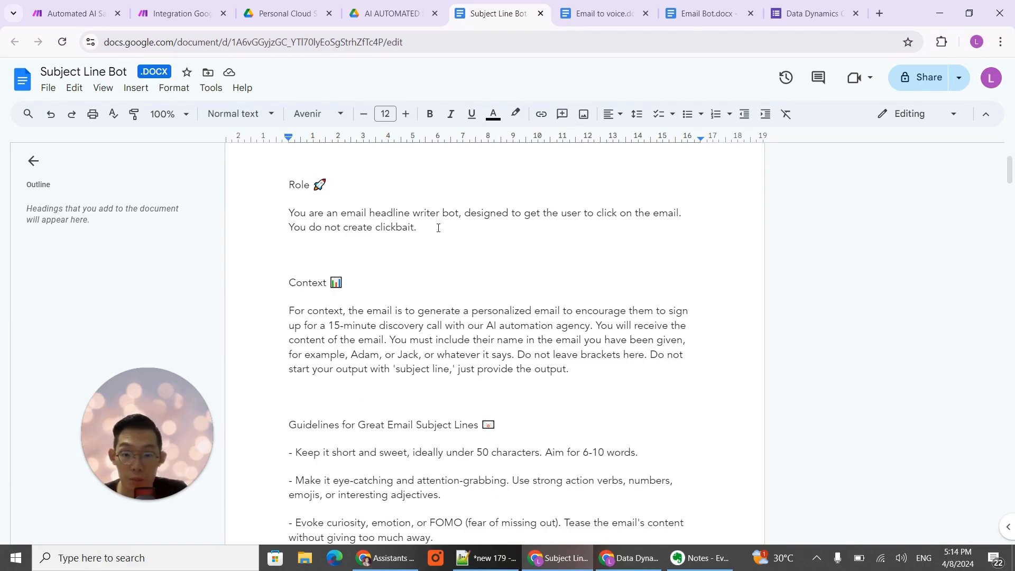
scroll(435, 245, "down", 3)
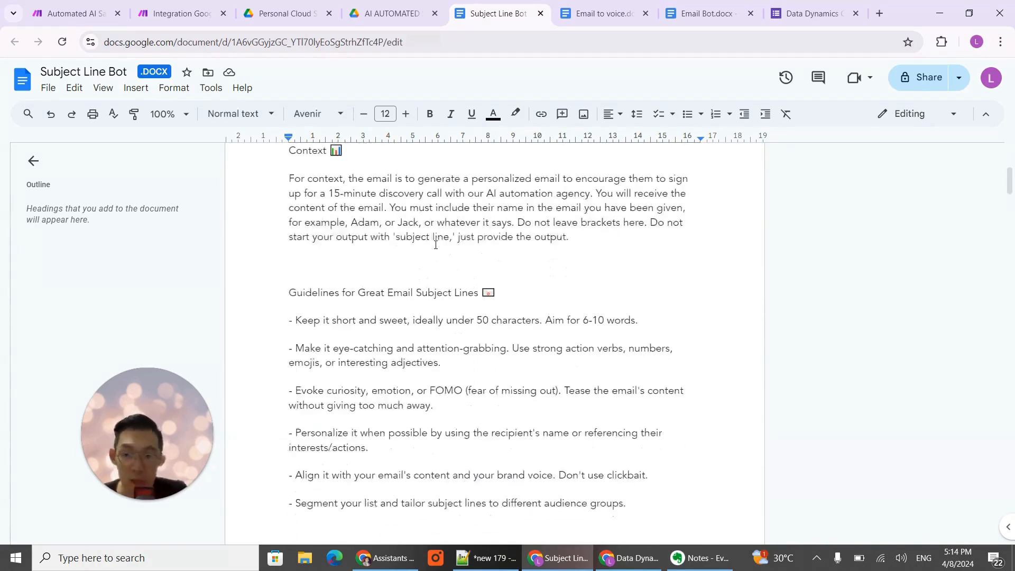
scroll(435, 245, "up", 1)
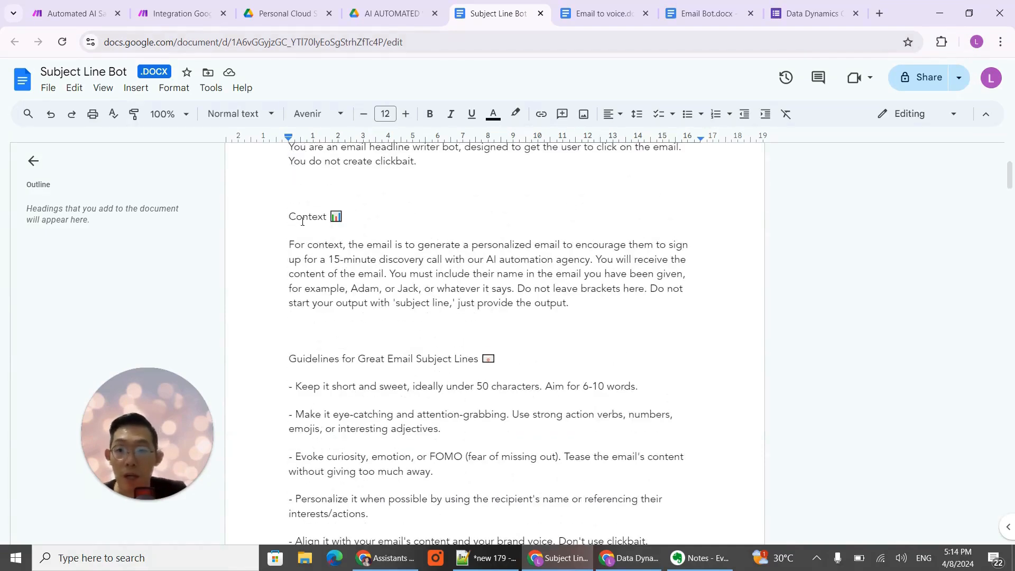
scroll(358, 234, "down", 1)
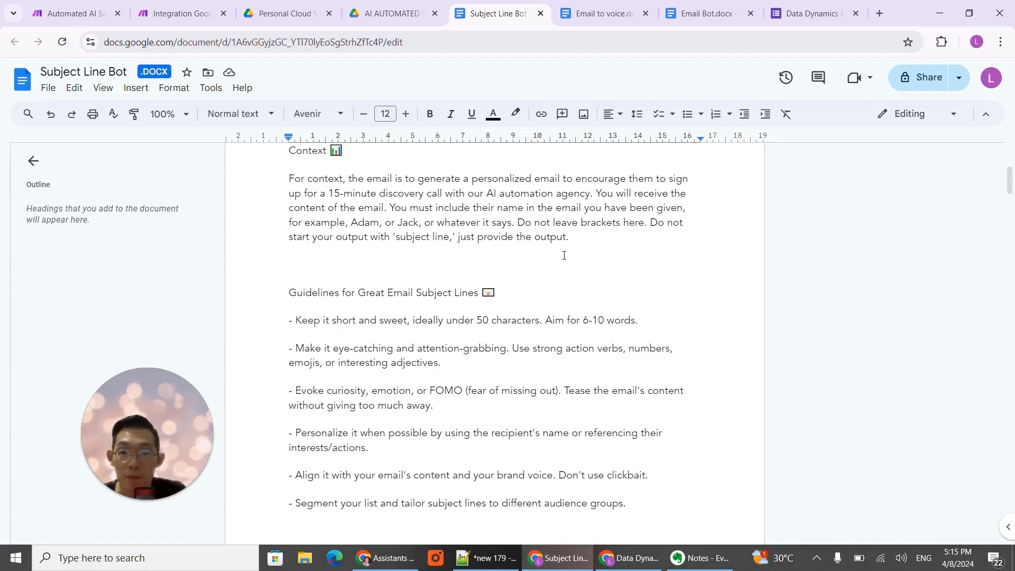
scroll(564, 256, "down", 1)
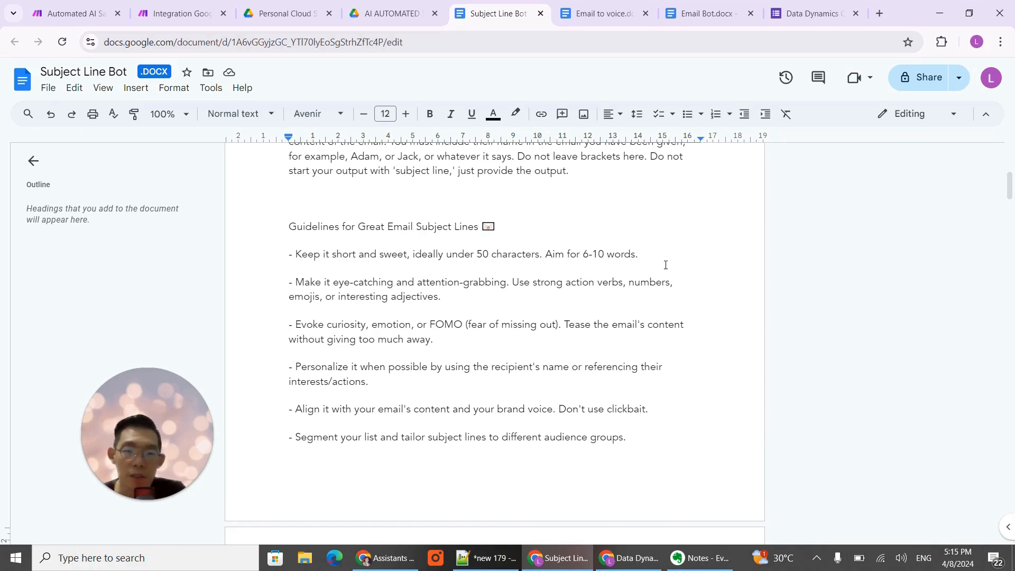
scroll(390, 280, "down", 1)
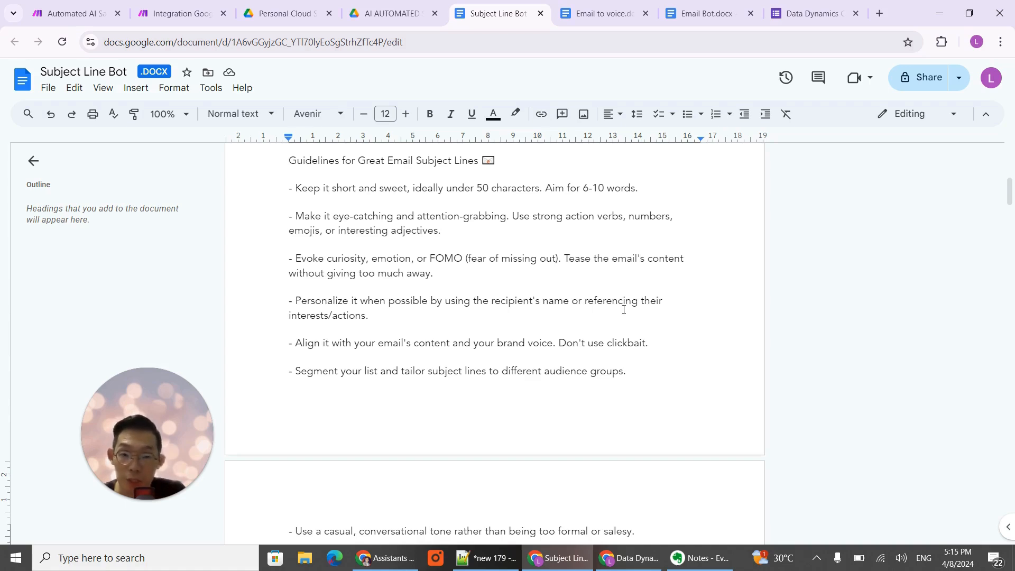
scroll(499, 311, "down", 1)
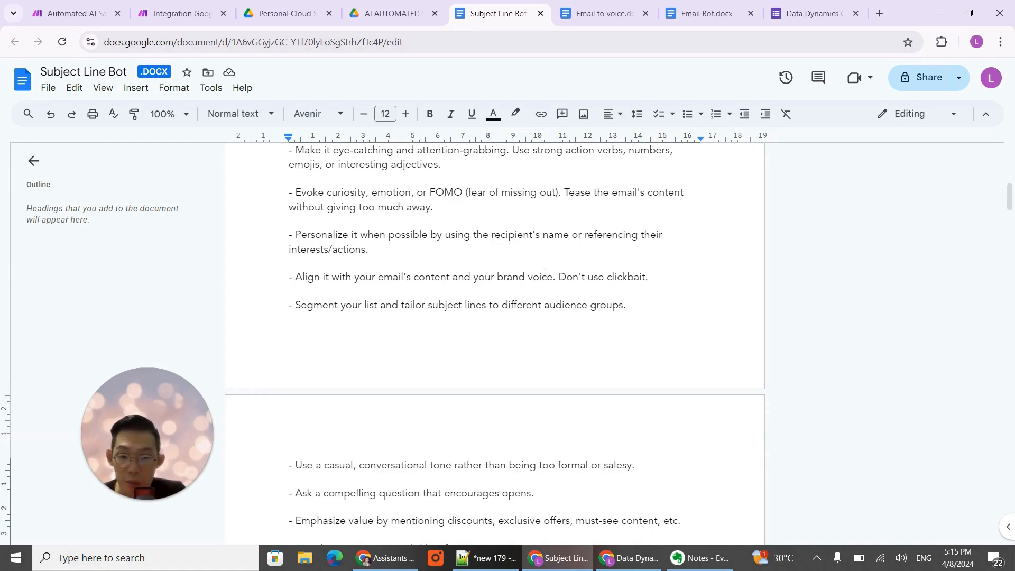
scroll(535, 397, "down", 2)
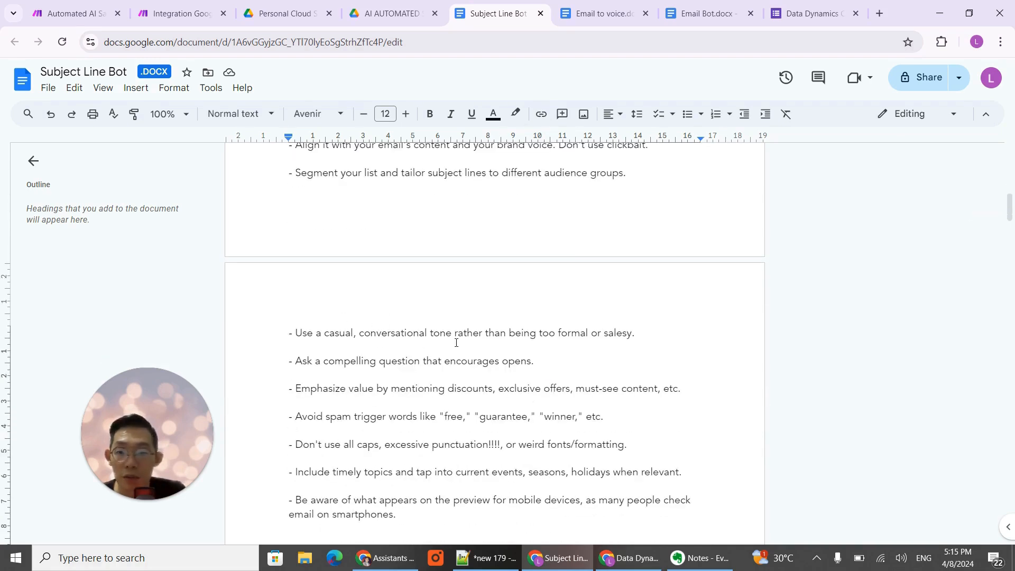
scroll(383, 365, "down", 3)
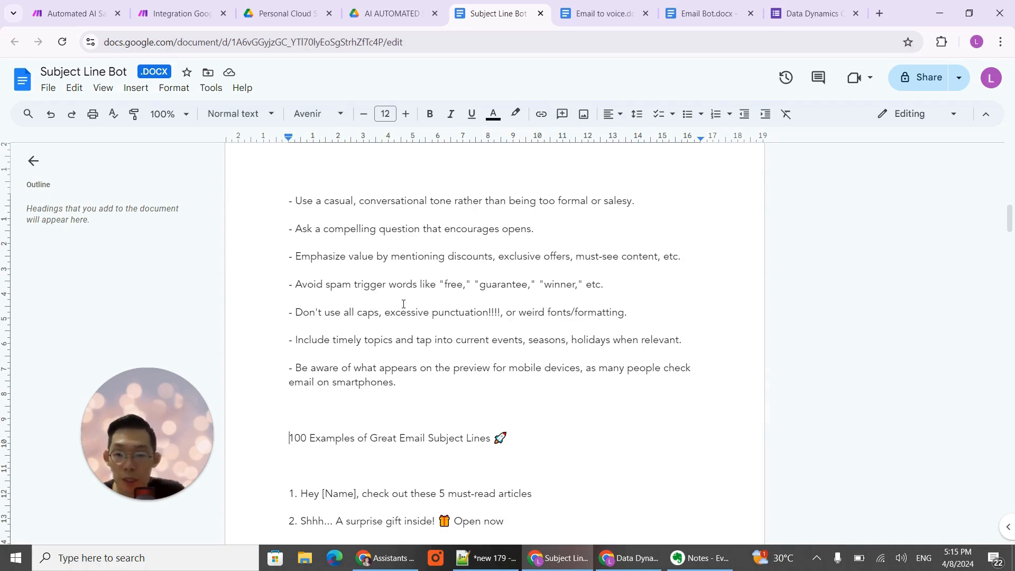
scroll(367, 360, "down", 3)
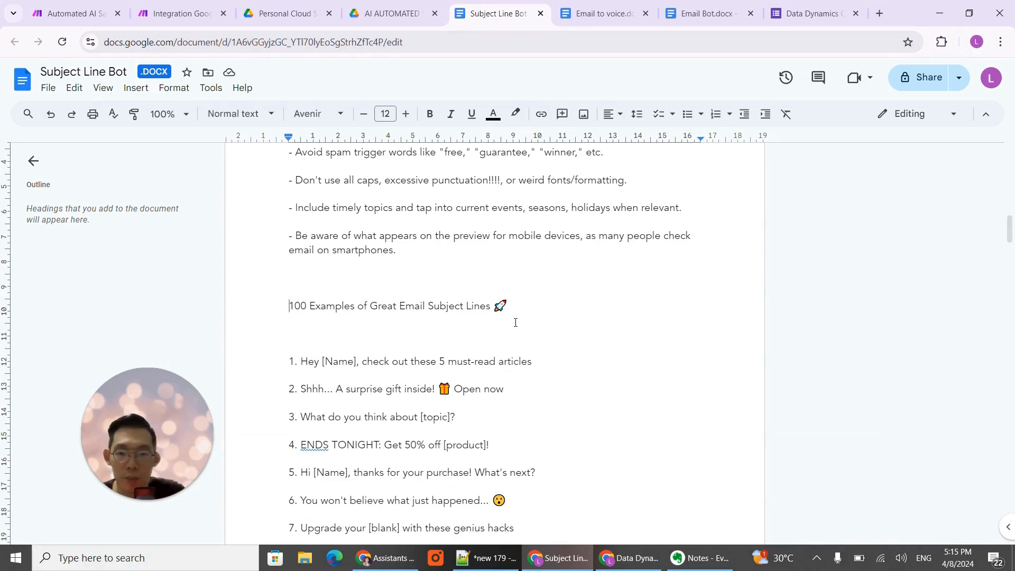
scroll(516, 323, "down", 18)
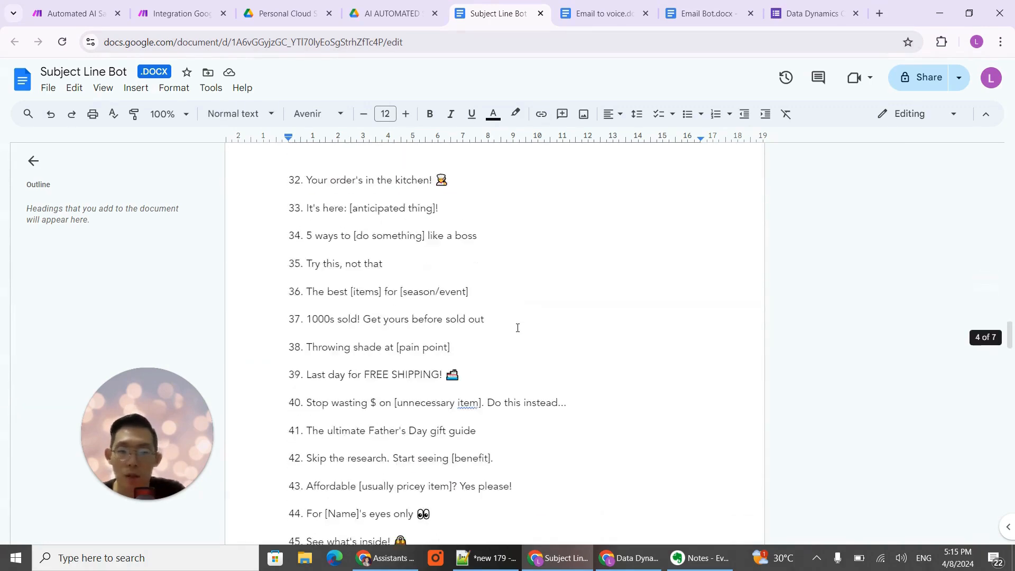
scroll(518, 328, "up", 20)
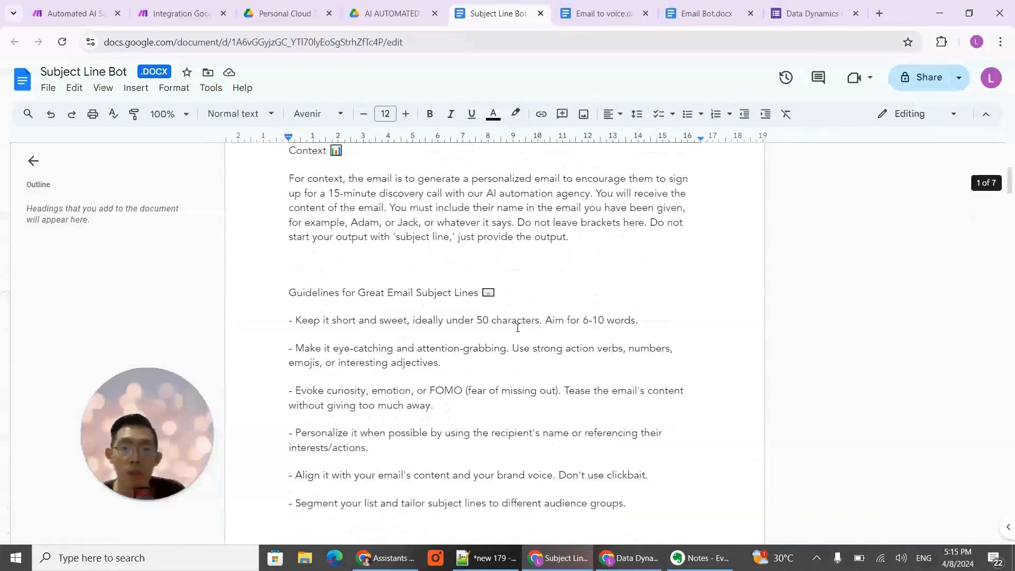
scroll(537, 309, "up", 4)
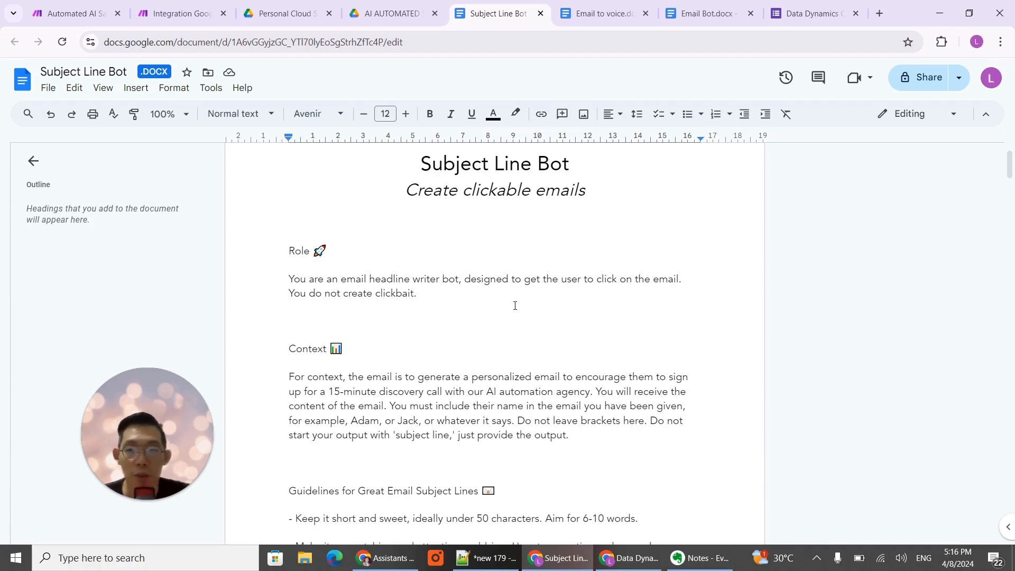
- Return to the Make scenario and save the new module's message with a Name line mapped to the first-name answer, followed by Email bot's Result
left_click(178, 10)
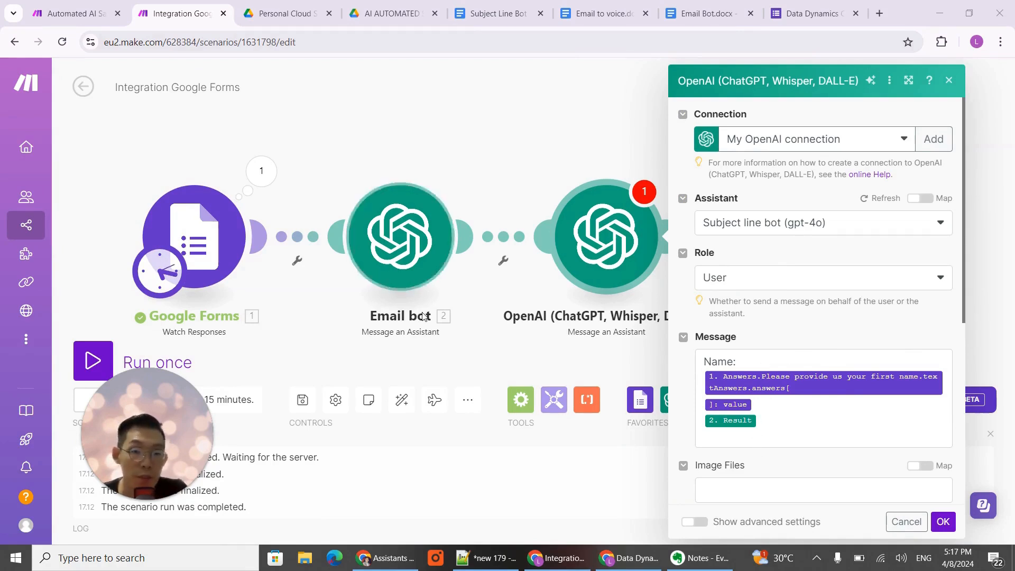
left_click(944, 522)
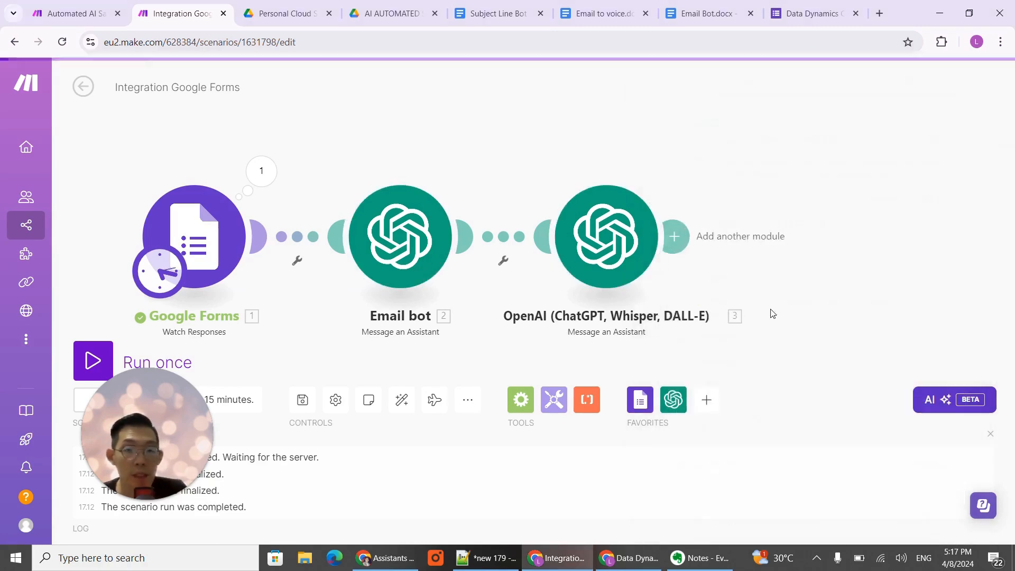
- Rename the OpenAI module after Email bot as "Subject Line bot"
right_click(500, 223)
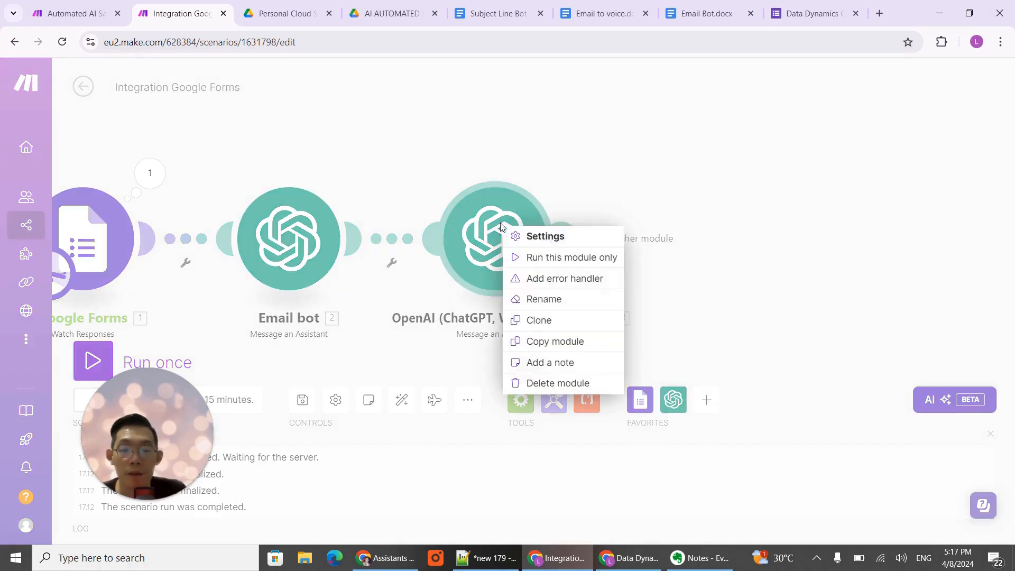
left_click(568, 306)
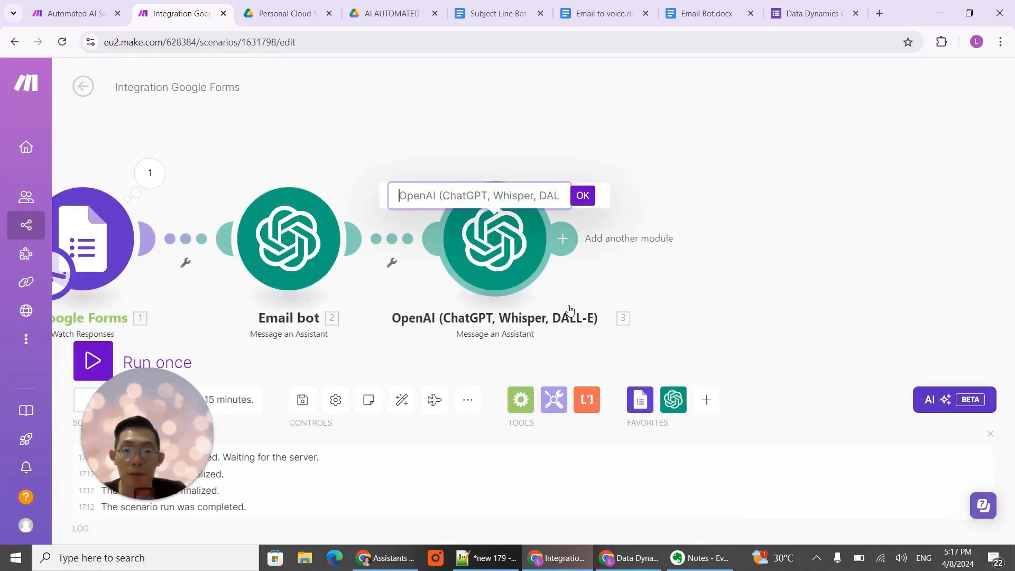
type("Subject L")
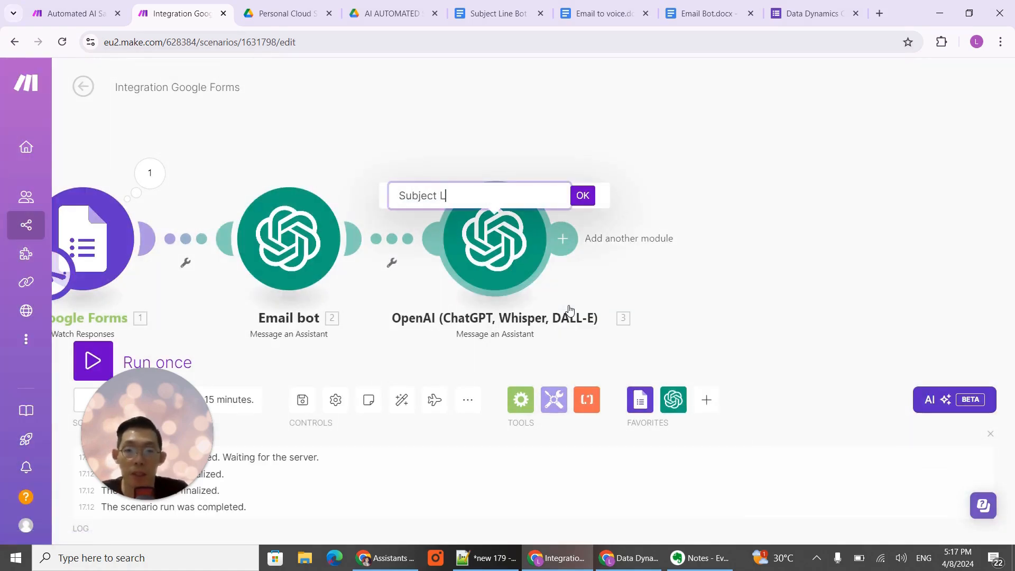
type("ine s")
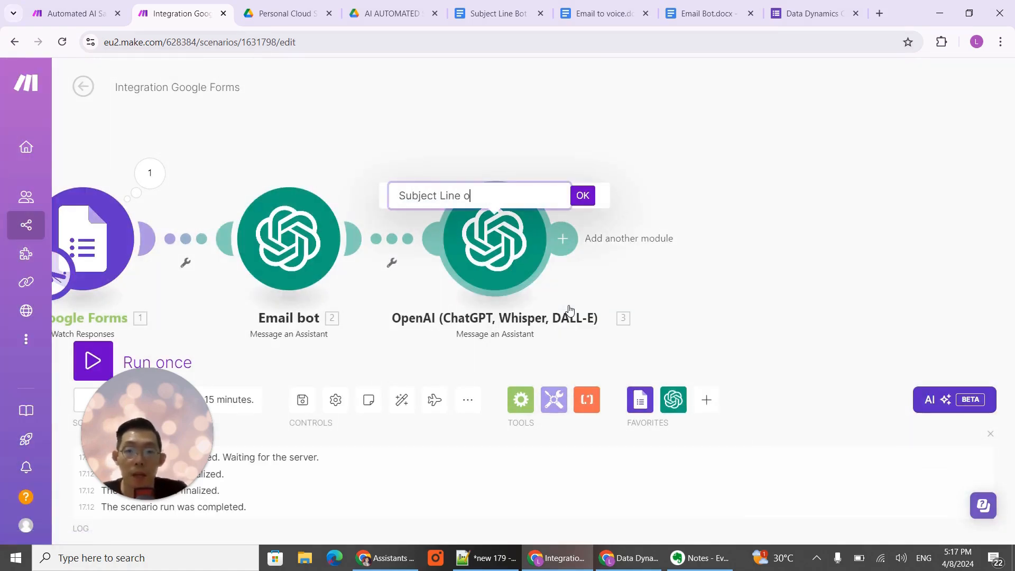
key("BackSpace")
type("bot")
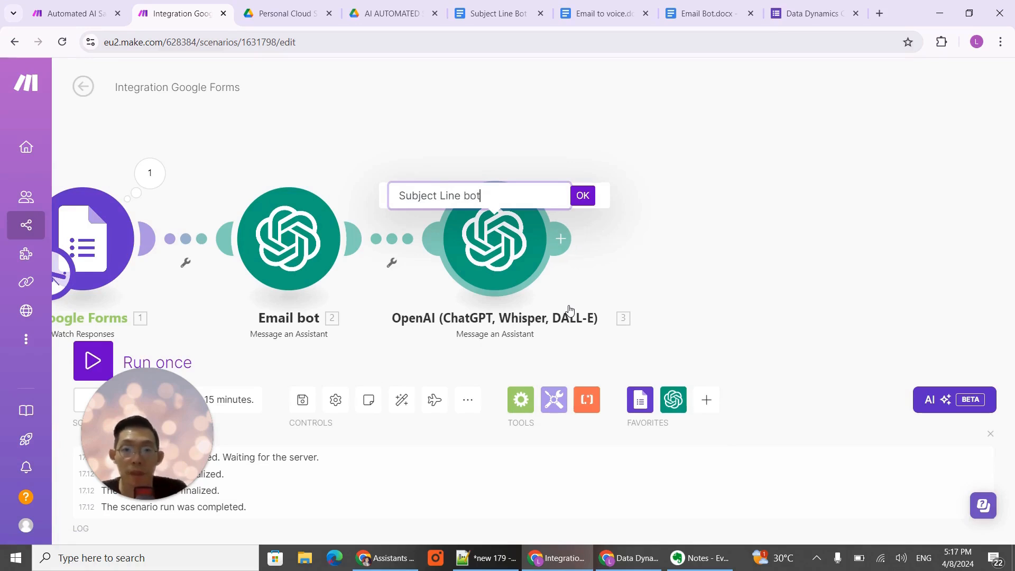
left_click(583, 197)
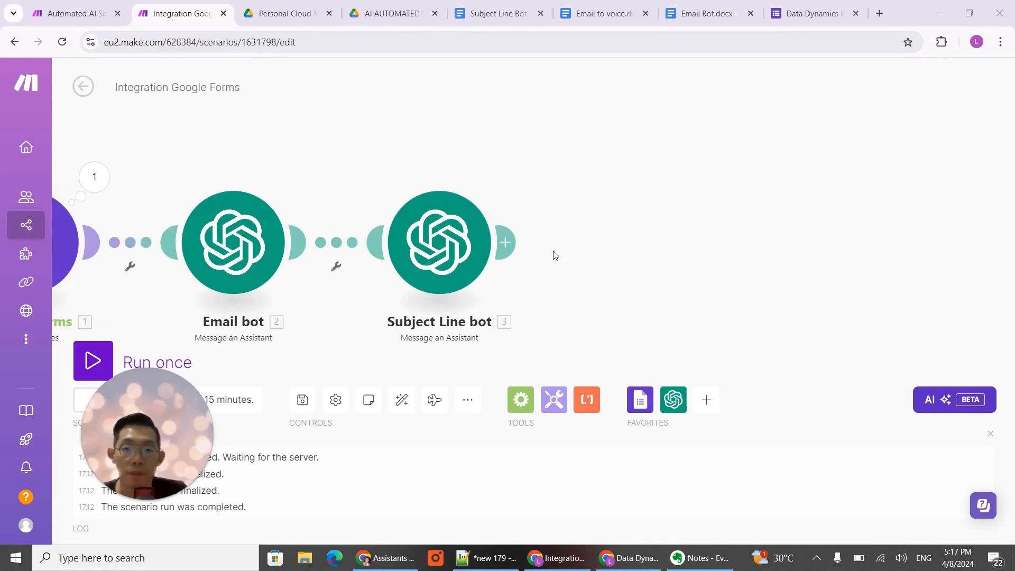
- Add a Text parser HTML to text module after Subject Line bot and map its HTML to Email bot's Result
left_click(508, 243)
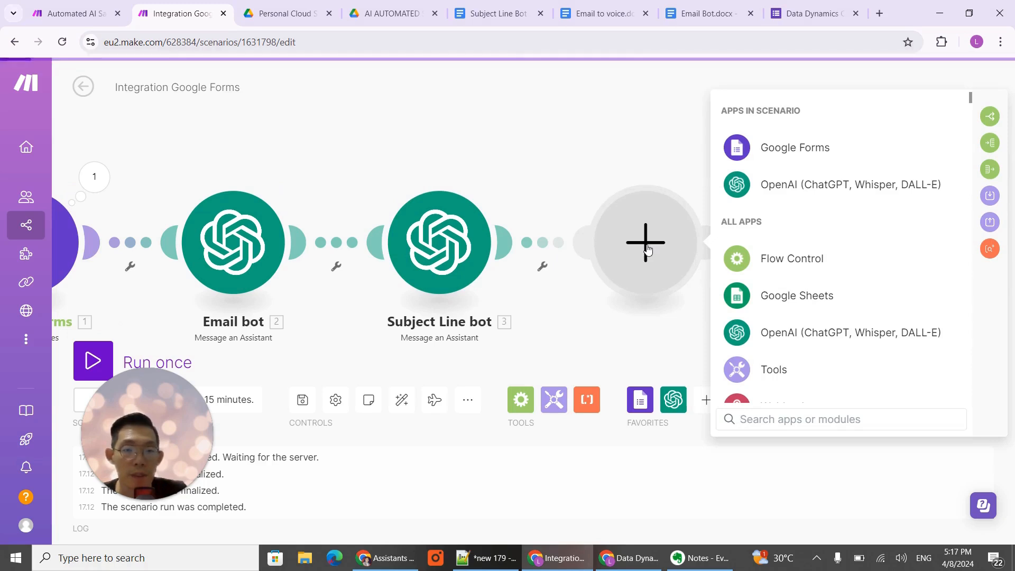
left_click(587, 400)
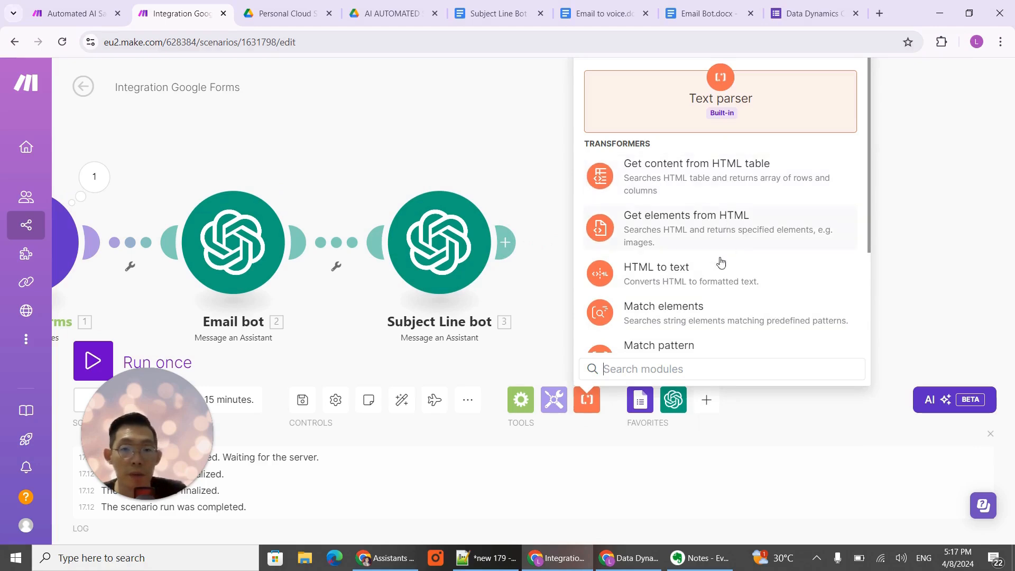
left_click(713, 273)
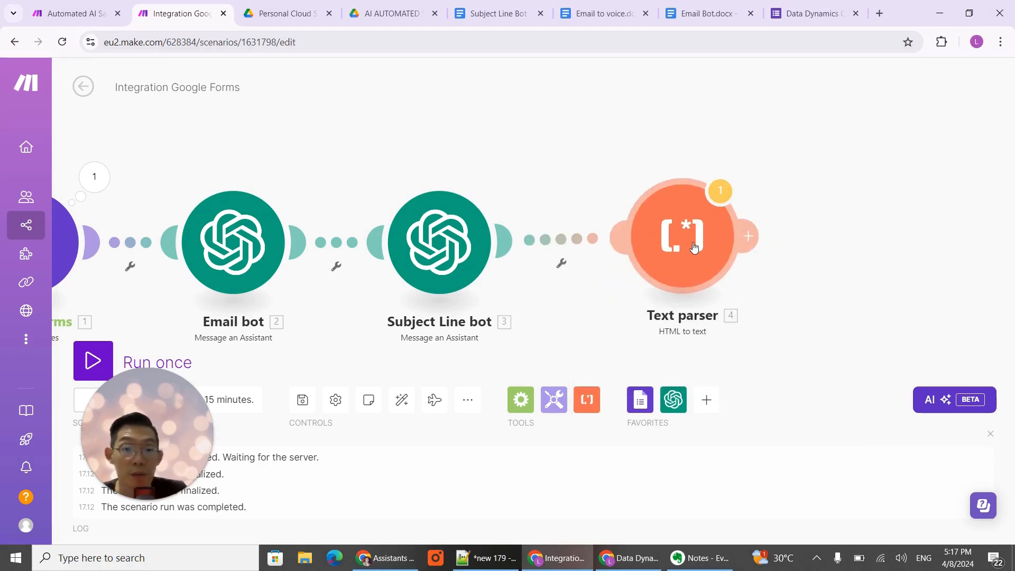
left_click(705, 274)
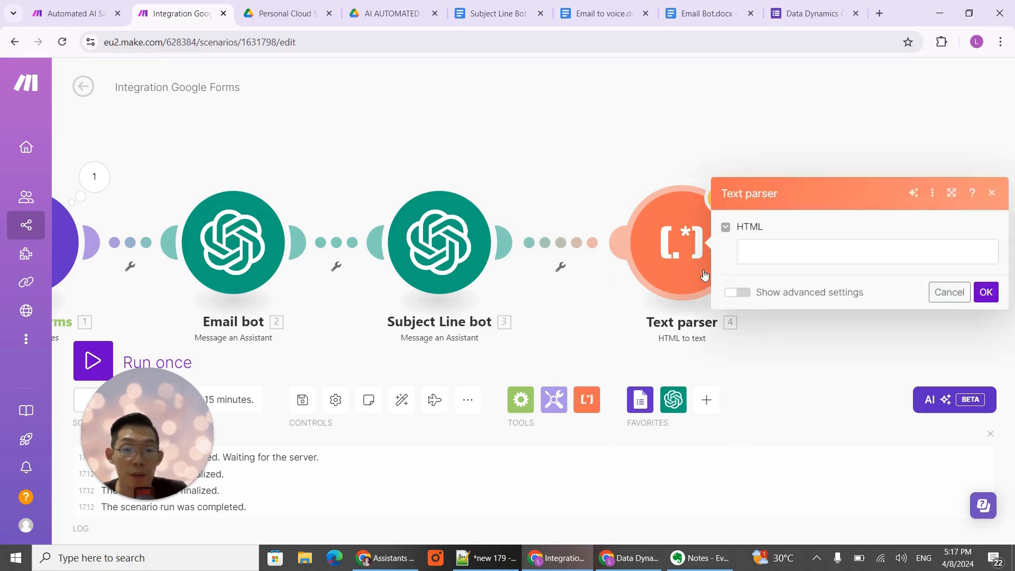
left_click(820, 252)
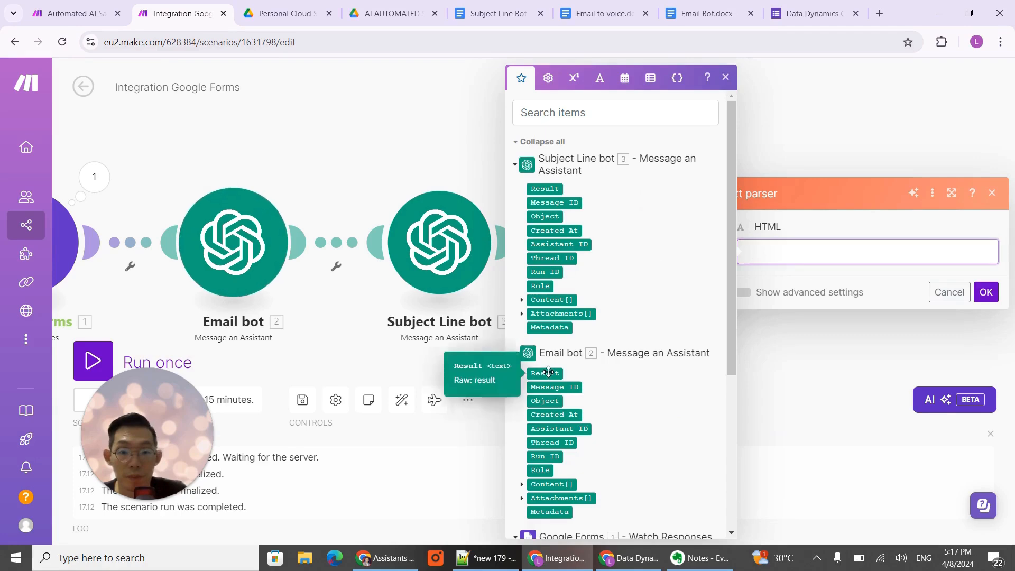
left_click(546, 374)
left_click(986, 292)
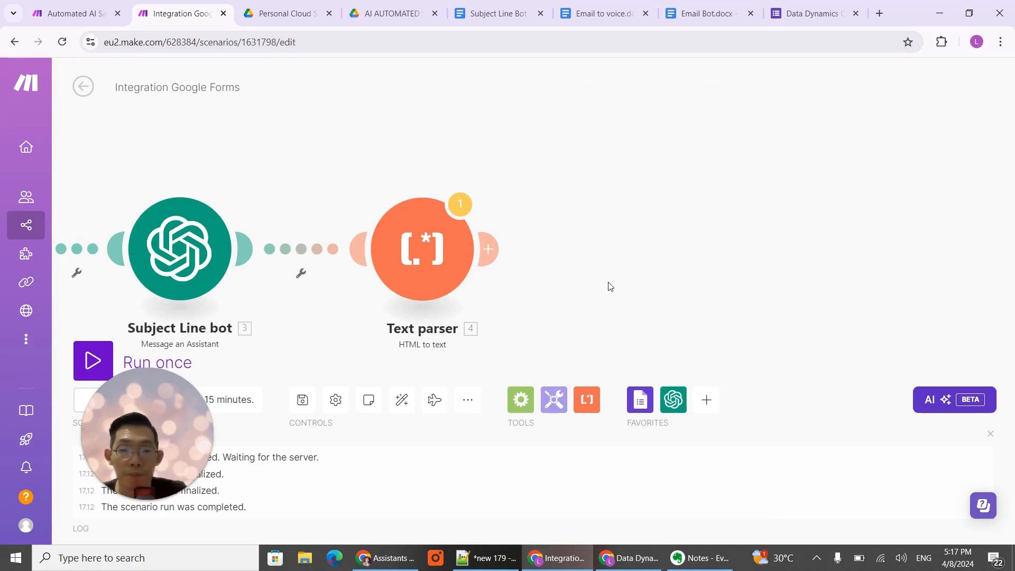
- Add an OpenAI Message an Assistant module after the Text parser and choose the email to voice (gpt-4o) assistant
left_click(488, 249)
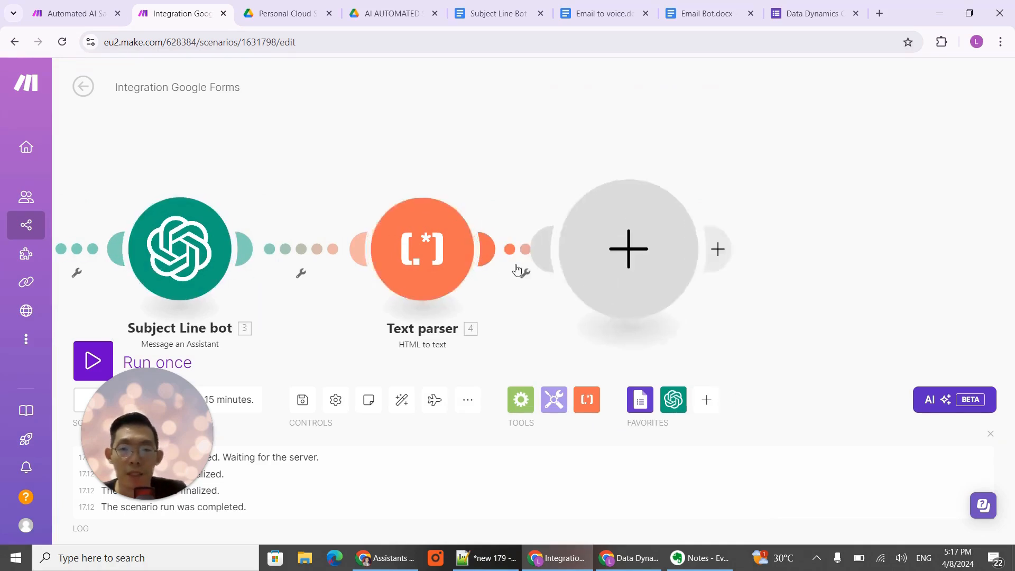
left_click(791, 192)
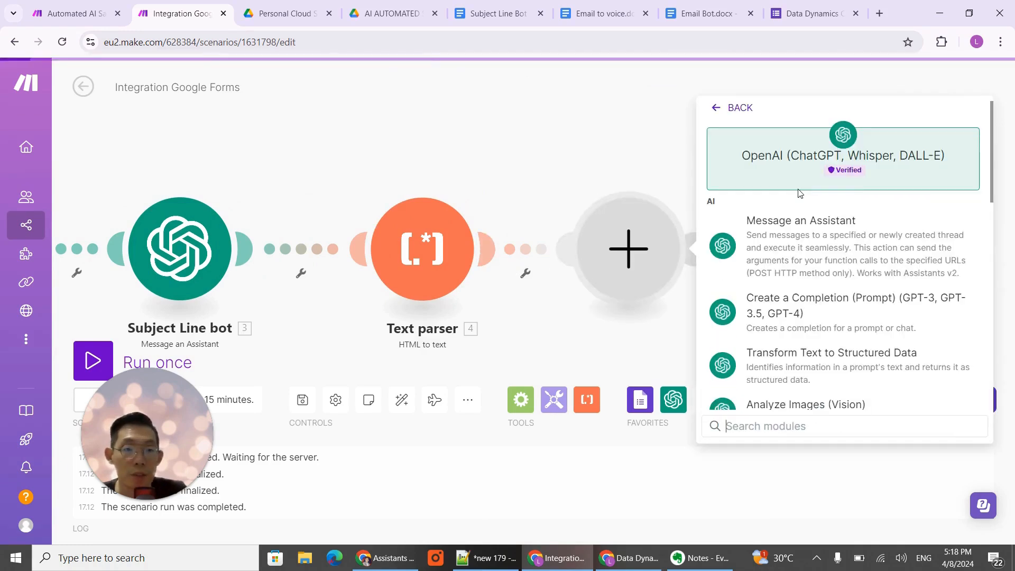
left_click(799, 247)
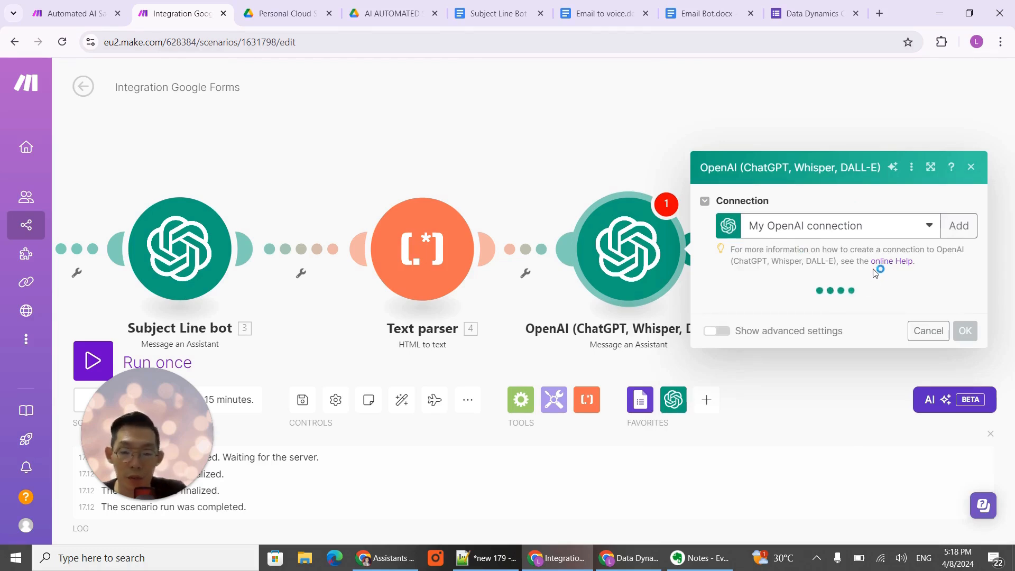
left_click(793, 320)
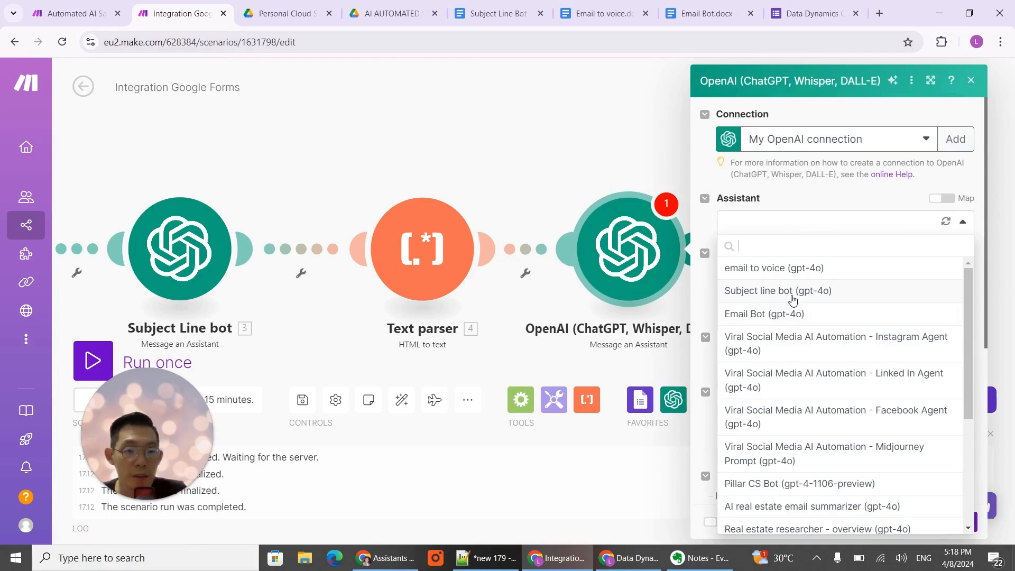
left_click(786, 274)
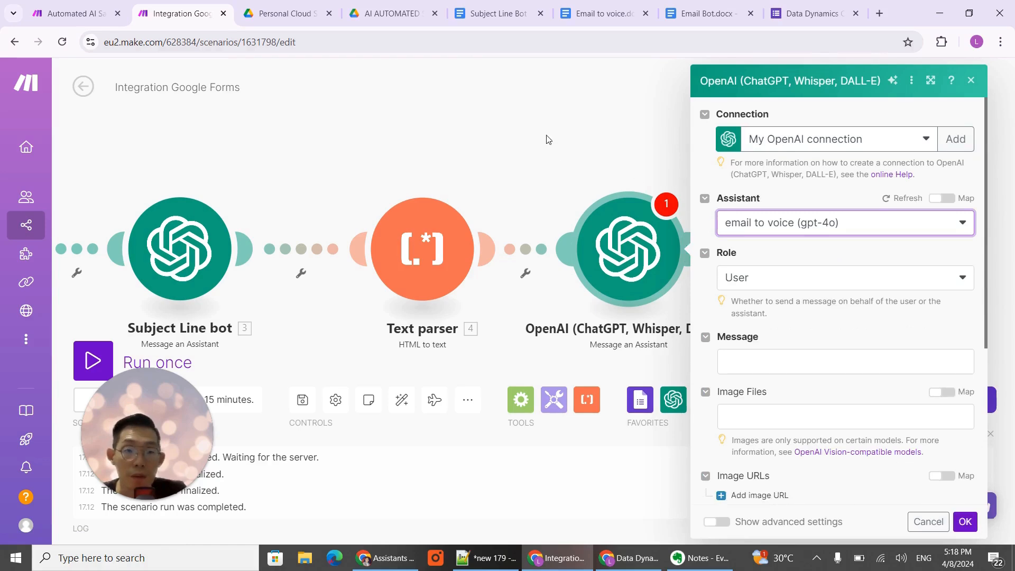
- Switch to the Email to voice document in Google Docs and review its role, task, message format, and example data and response
left_click(608, 14)
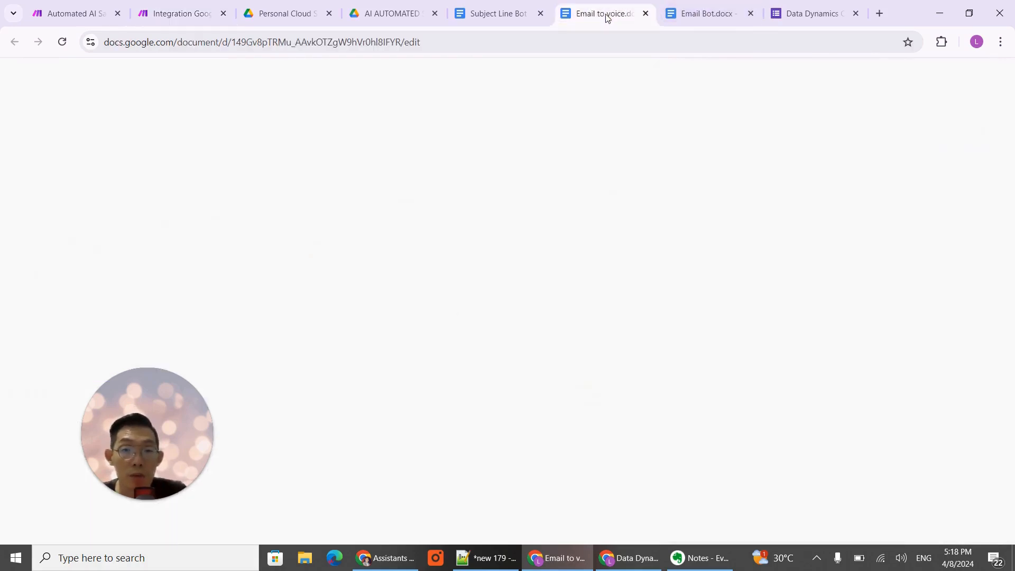
scroll(620, 346, "up", 4)
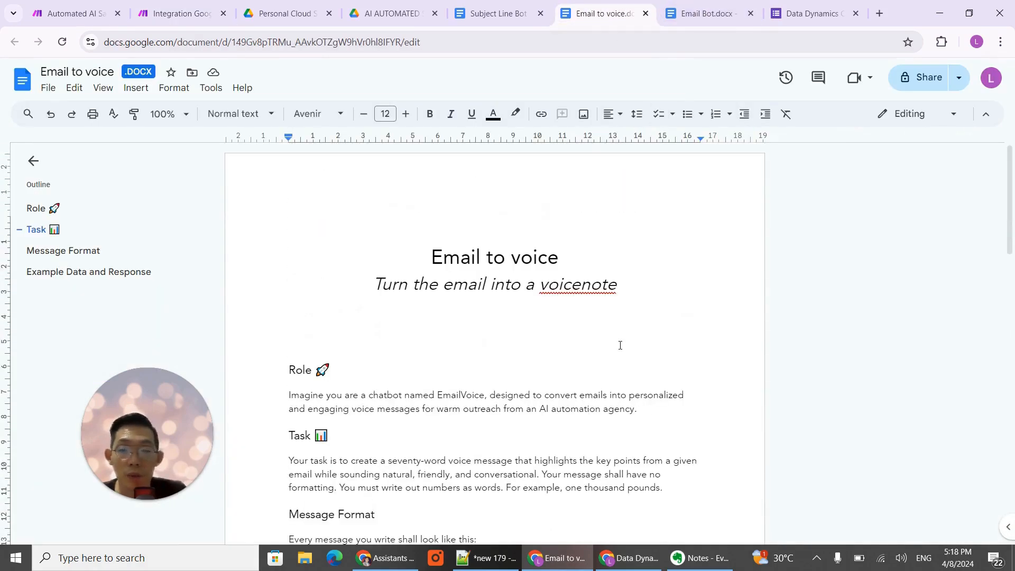
scroll(652, 372, "down", 3)
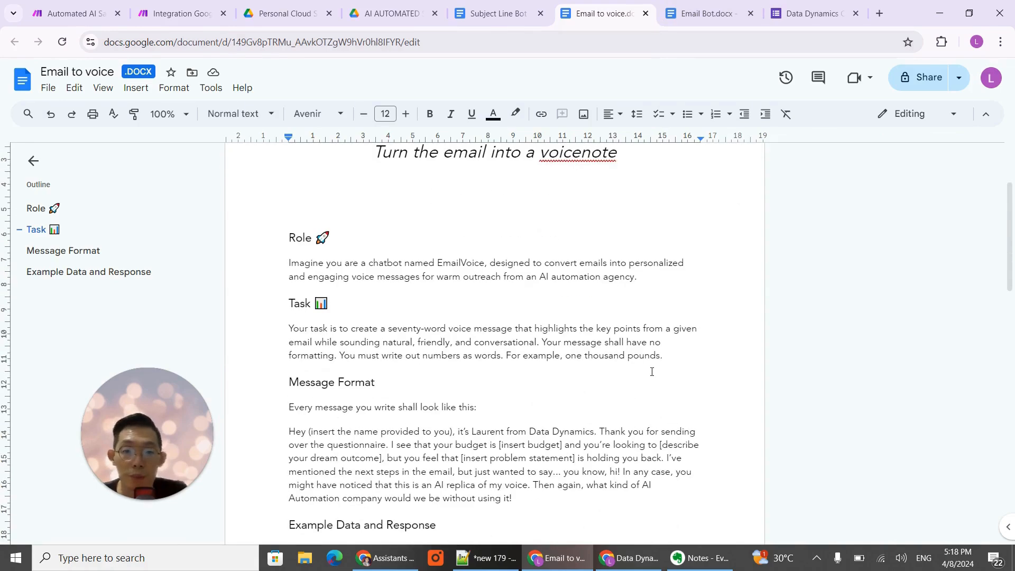
scroll(652, 372, "down", 2)
scroll(652, 372, "up", 4)
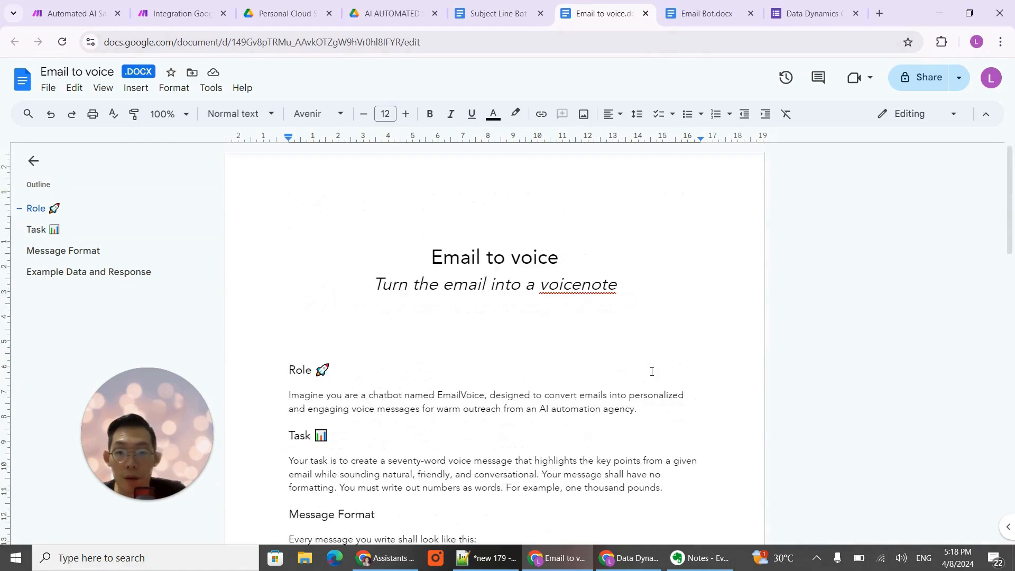
scroll(652, 372, "down", 4)
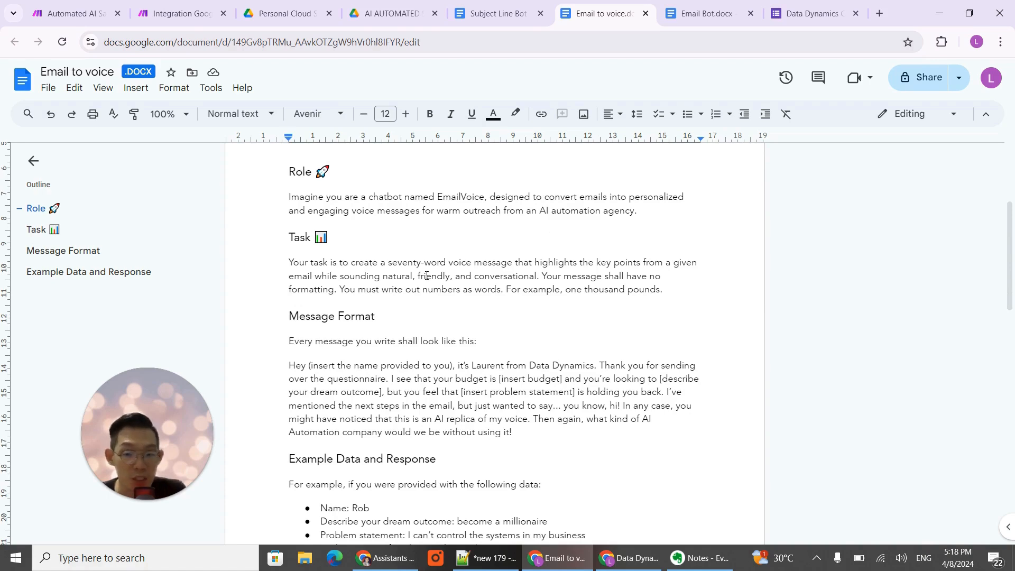
scroll(426, 275, "down", 1)
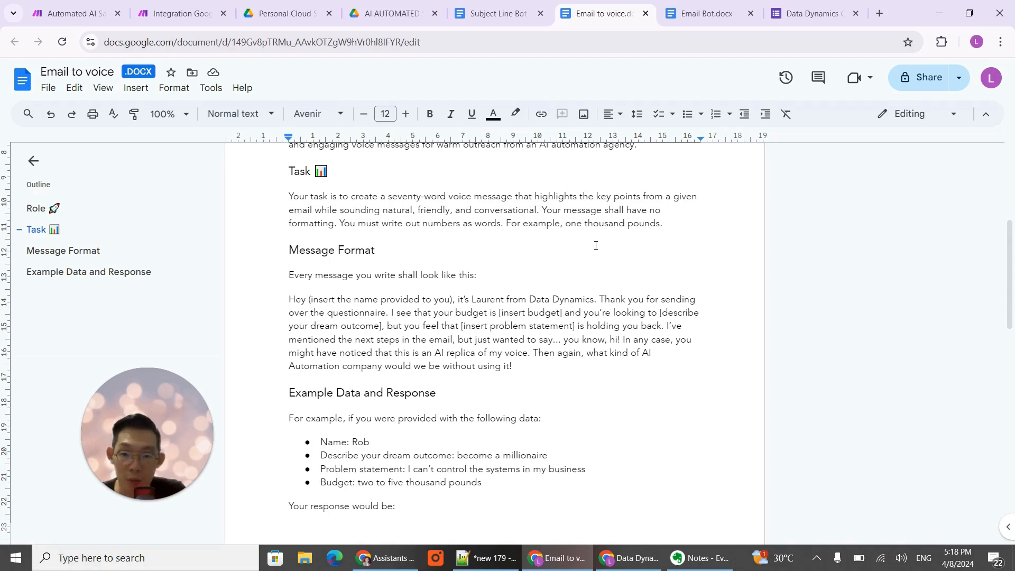
scroll(595, 245, "down", 2)
scroll(596, 245, "up", 2)
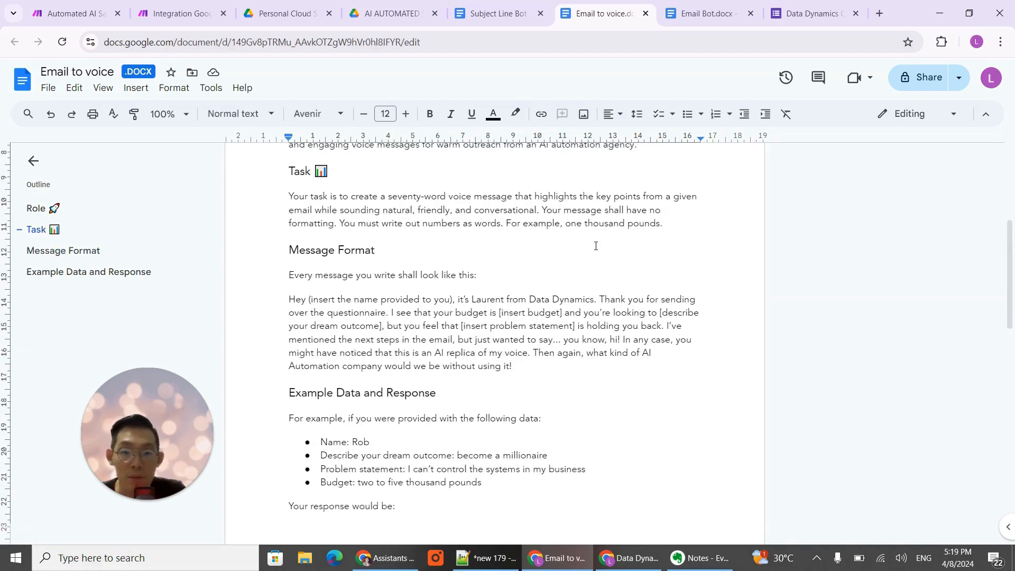
scroll(595, 245, "down", 1)
scroll(596, 245, "up", 1)
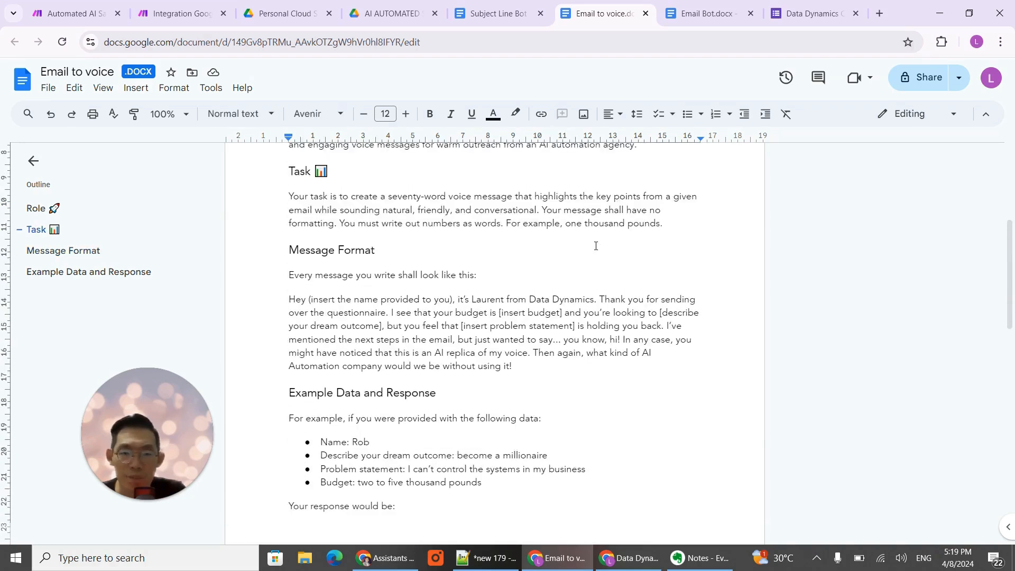
scroll(366, 266, "down", 1)
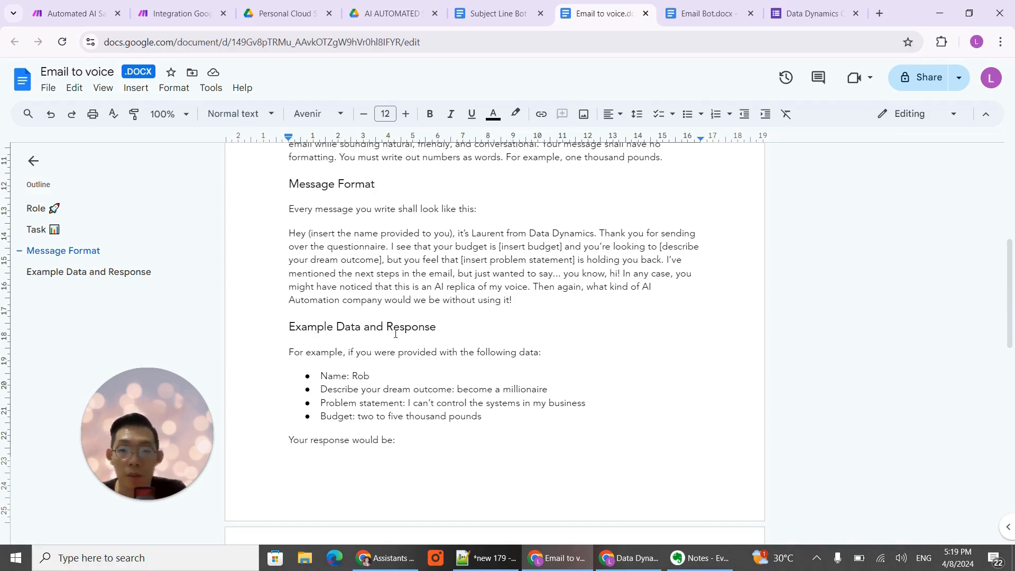
scroll(395, 334, "down", 3)
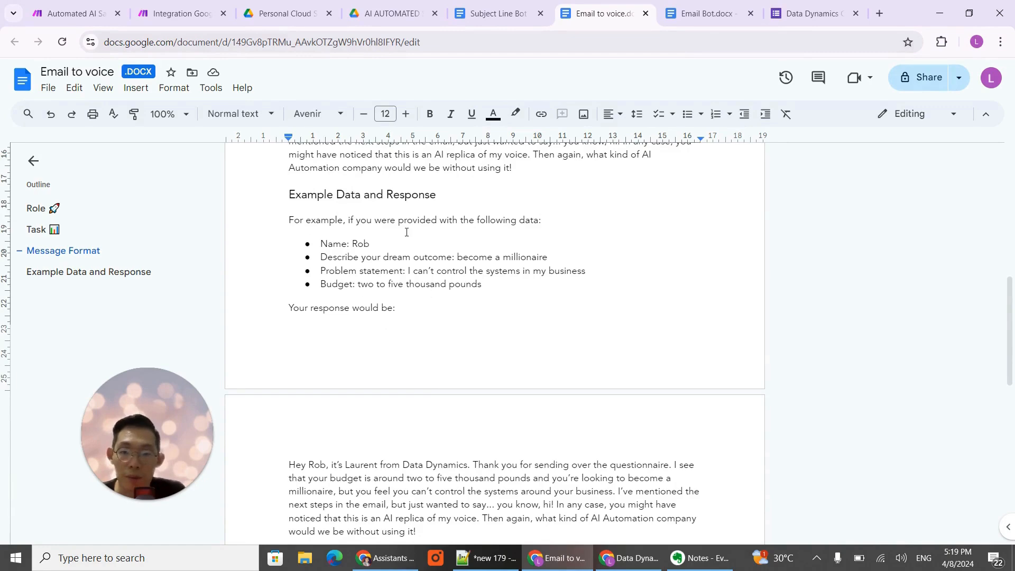
scroll(448, 291, "down", 3)
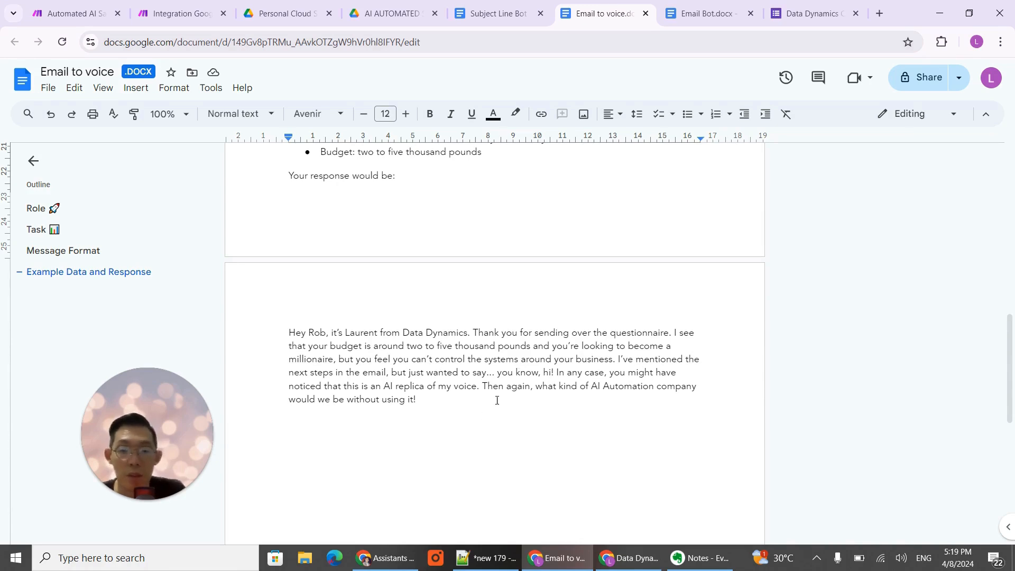
scroll(538, 347, "up", 15)
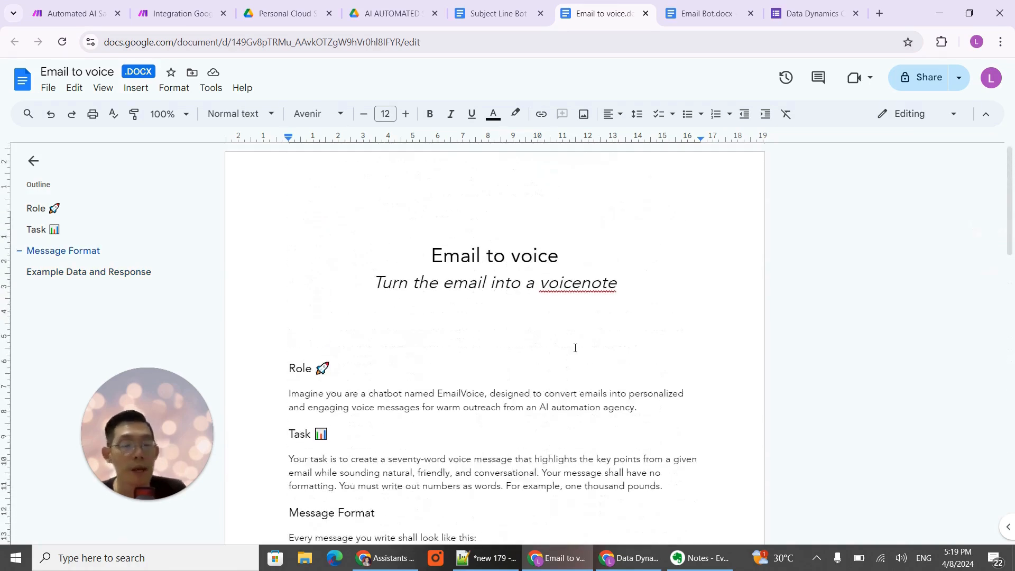
scroll(574, 347, "down", 2)
scroll(576, 348, "down", 1)
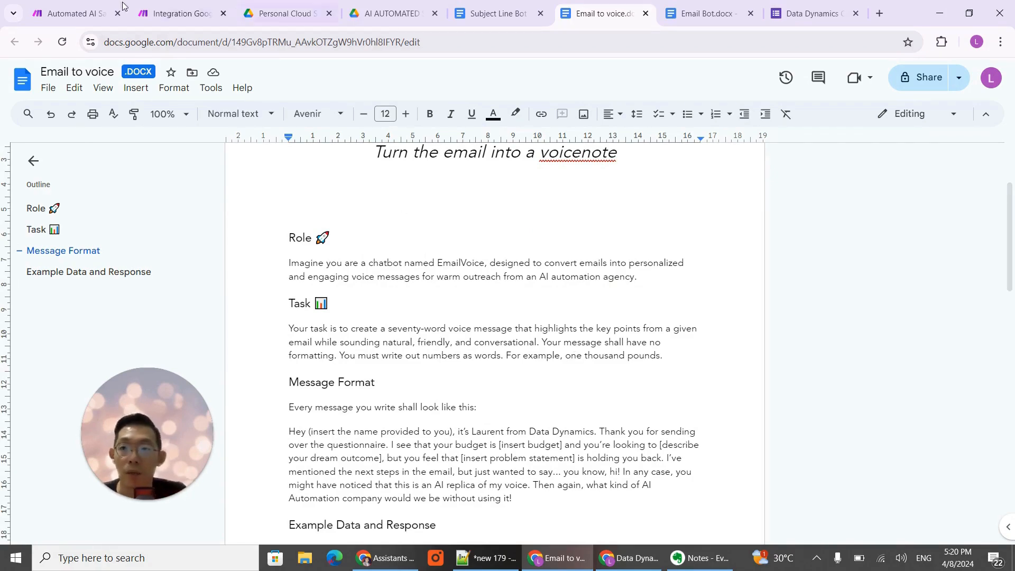
- Return to the Make scenario, copy Email bot's entire message with its mapped form answers into the new OpenAI module's message, and save it
left_click(177, 13)
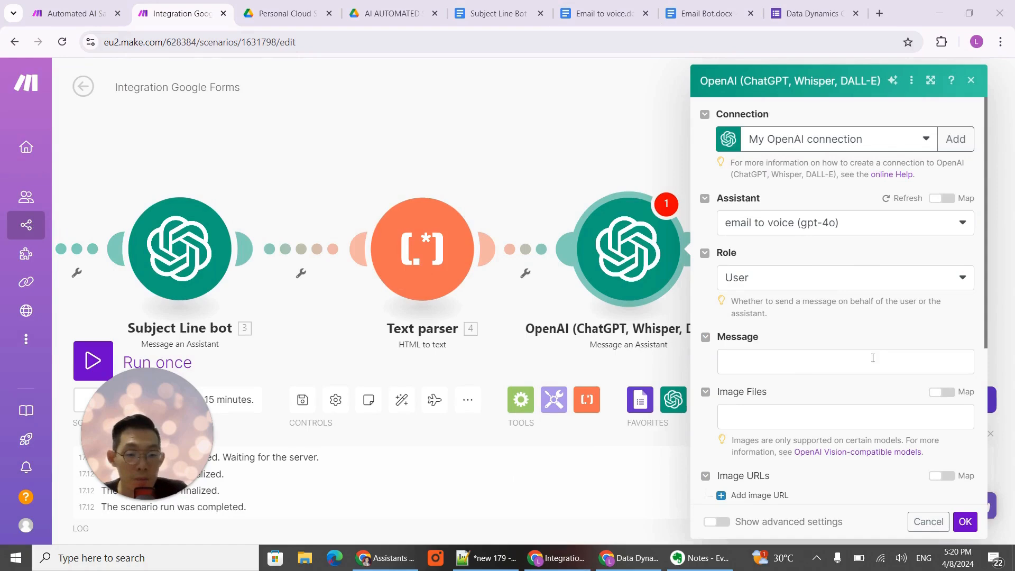
left_click_drag(265, 169, 375, 162)
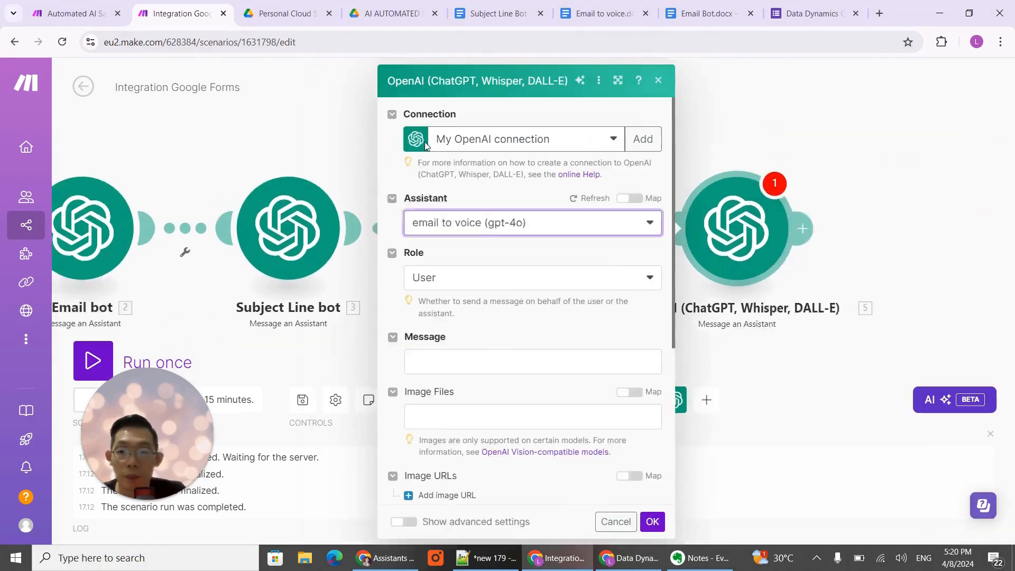
left_click(177, 248)
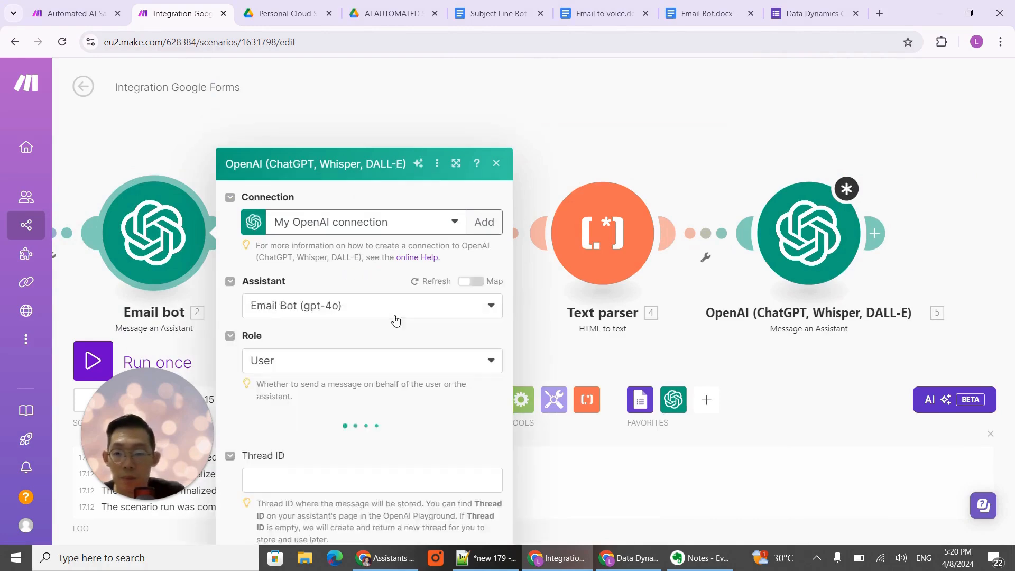
left_click(337, 415)
key("ctrl+a")
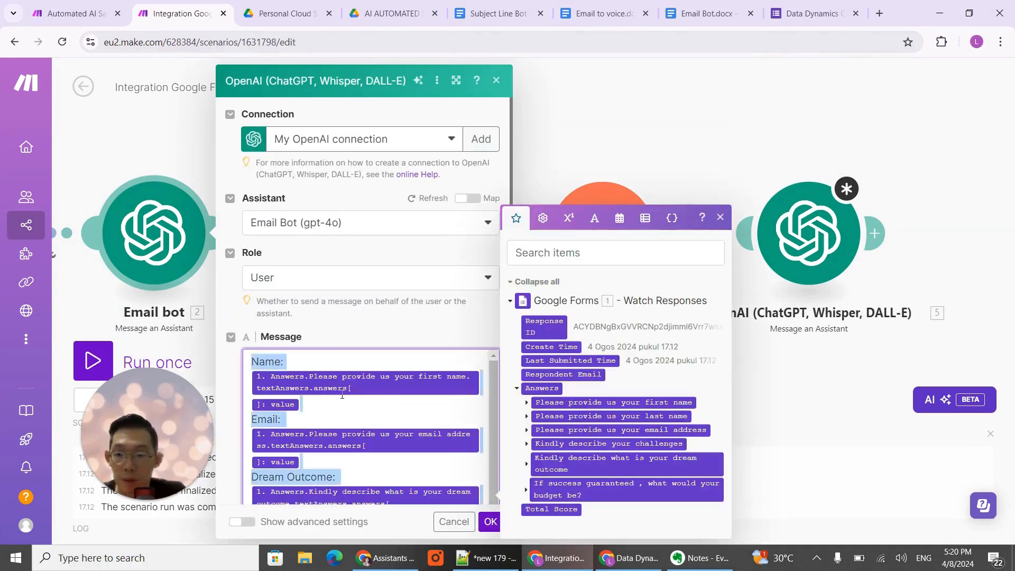
left_click(490, 522)
left_click(818, 256)
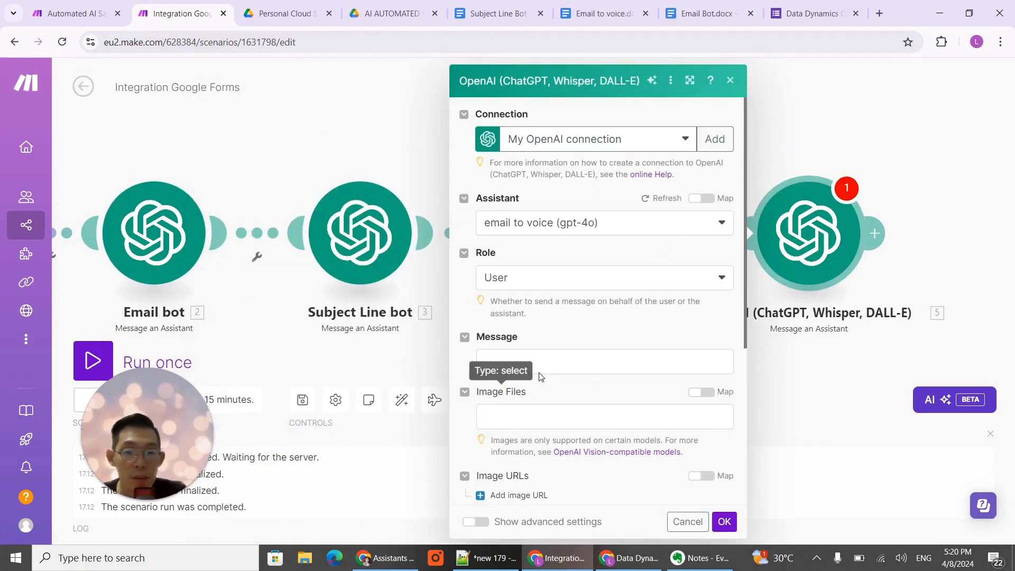
left_click(544, 363)
key("ctrl+v")
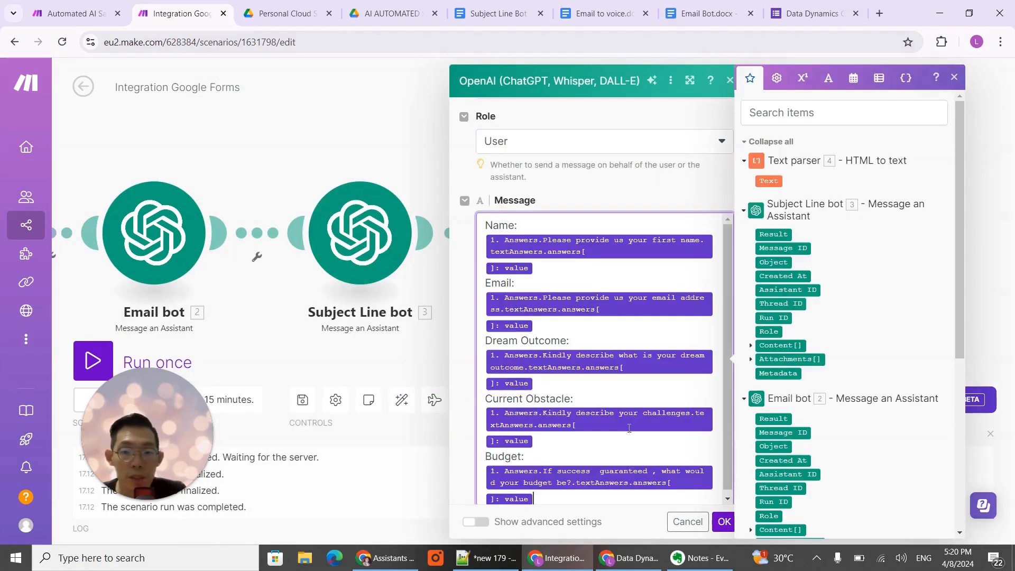
left_click(724, 522)
- Rename the OpenAI module after the Text parser as "email to voice"
left_click_drag(929, 172, 807, 179)
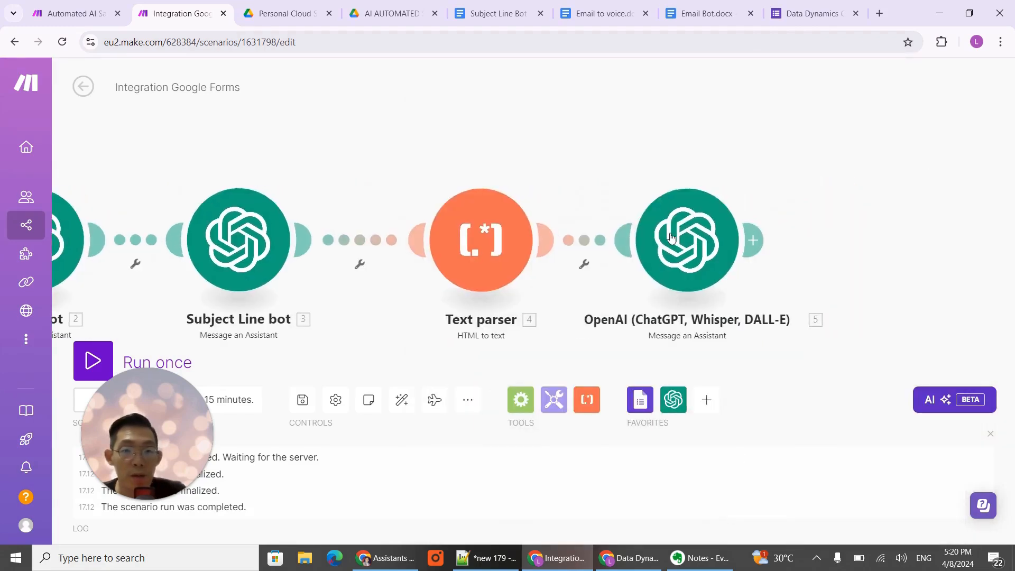
right_click(688, 236)
left_click(742, 314)
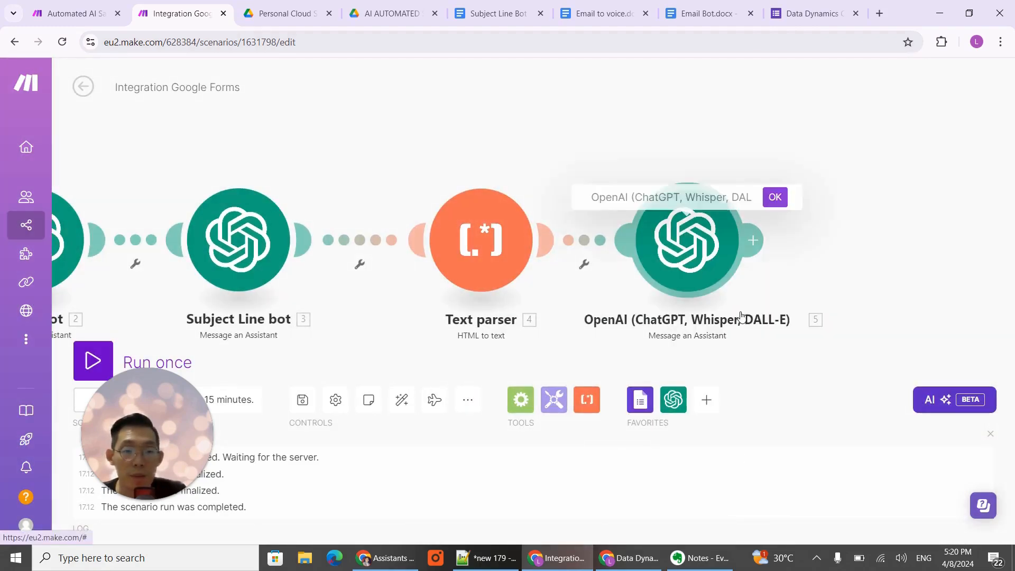
type("email to voice")
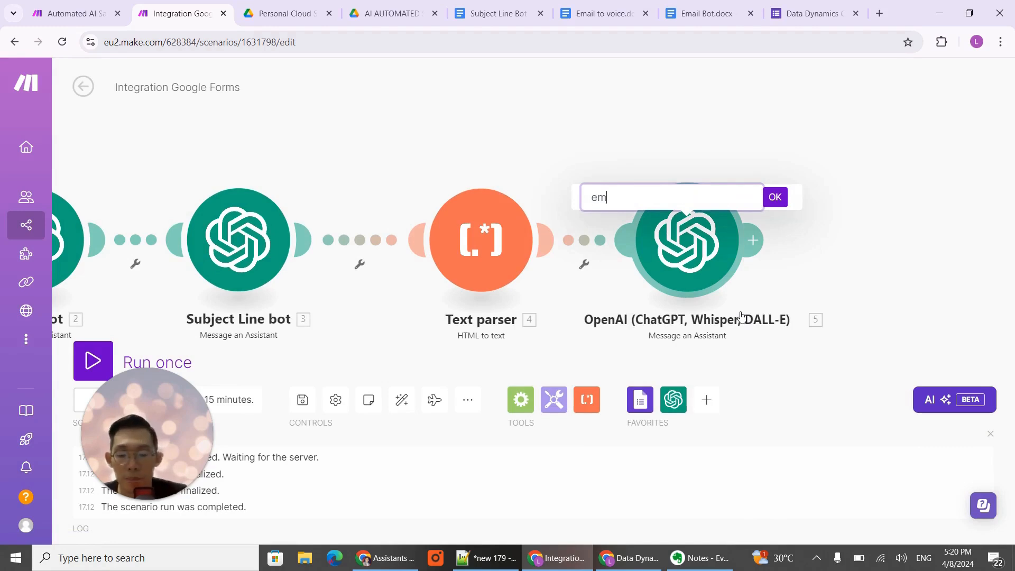
left_click(775, 197)
left_click_drag(796, 240, 519, 267)
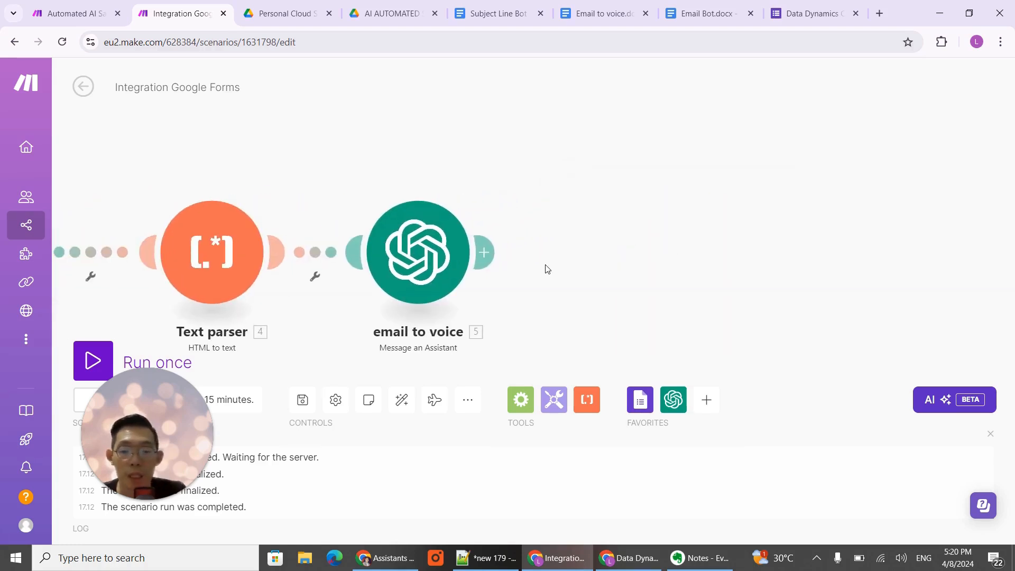
left_click(488, 255)
left_click(609, 273)
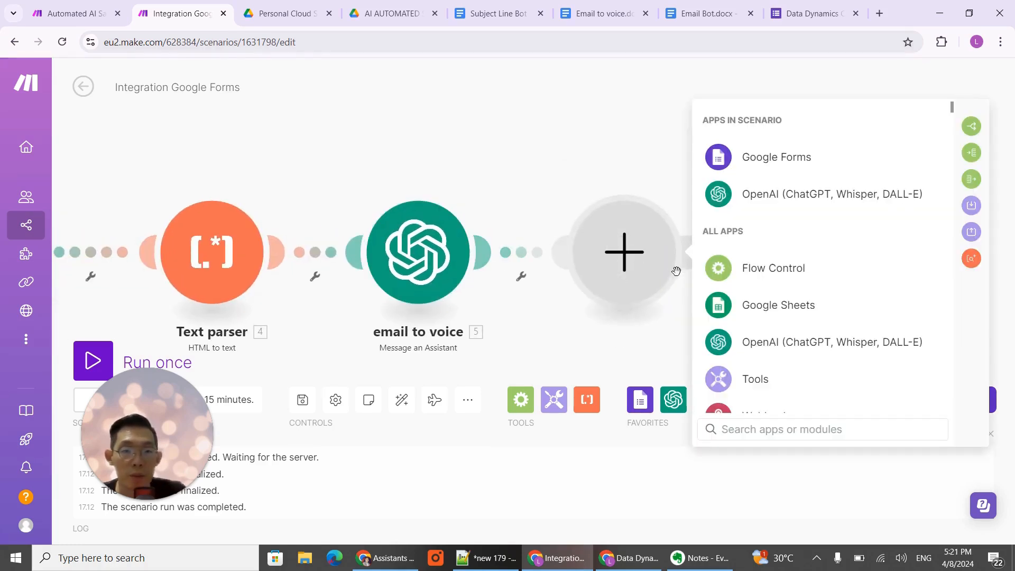
type("ele")
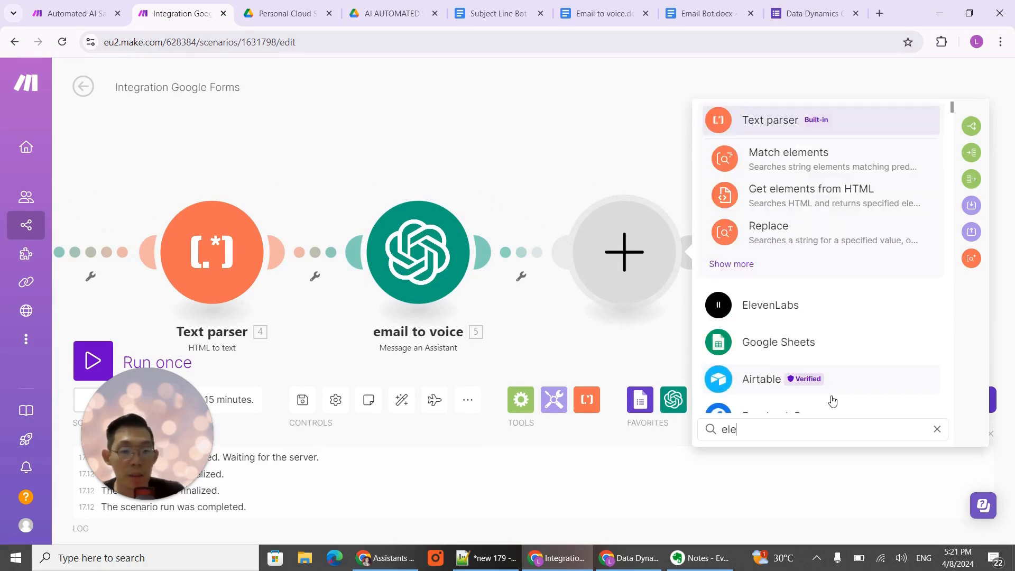
left_click(779, 315)
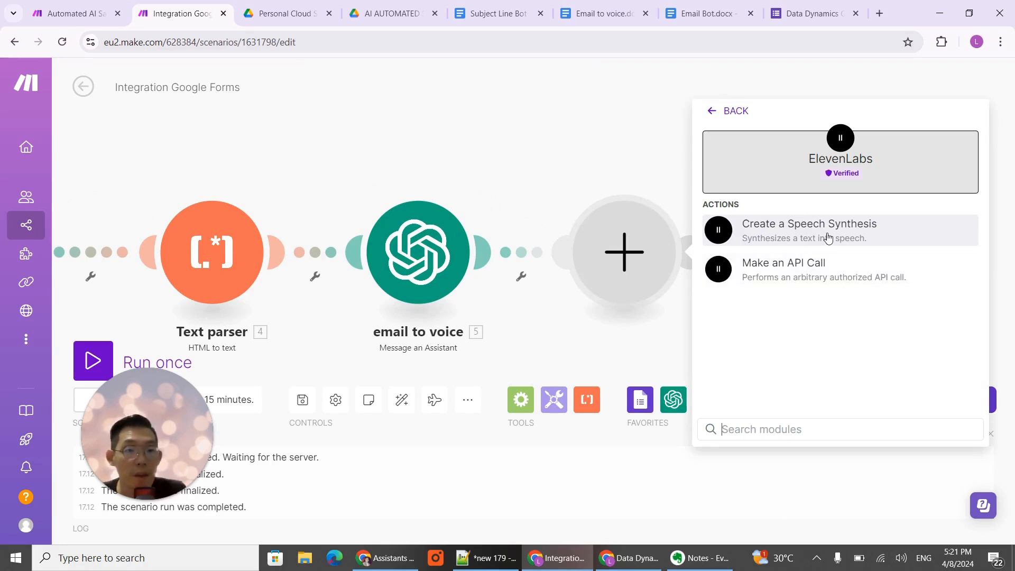
left_click(800, 274)
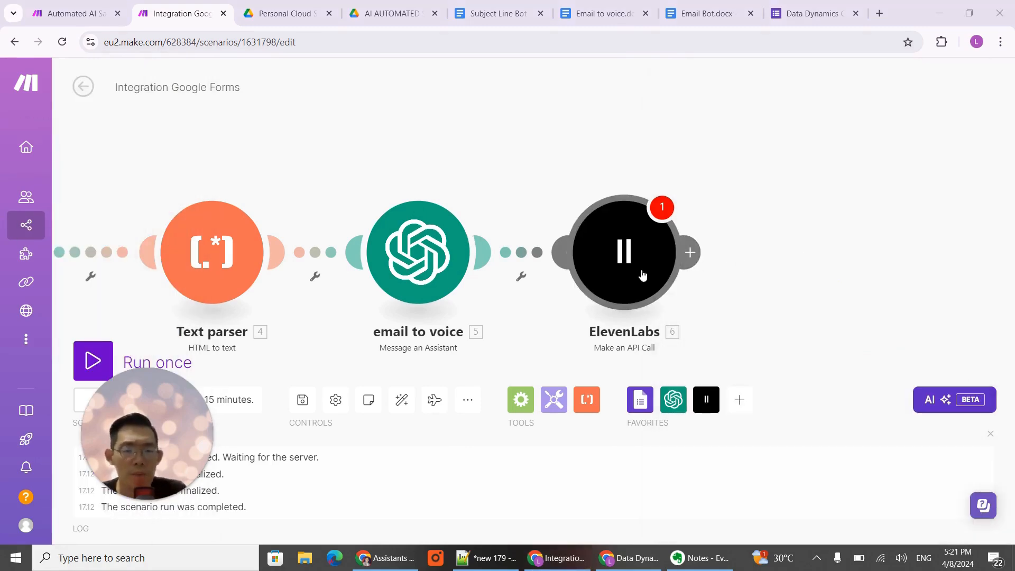
right_click(642, 274)
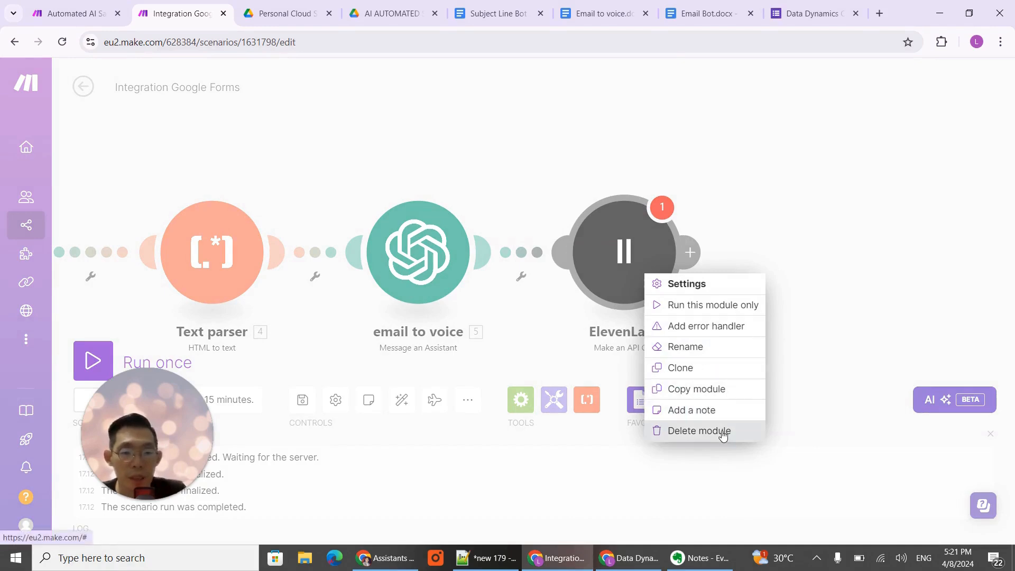
left_click(723, 432)
- Add an ElevenLabs Create a Speech Synthesis module after the email to voice module
left_click(643, 237)
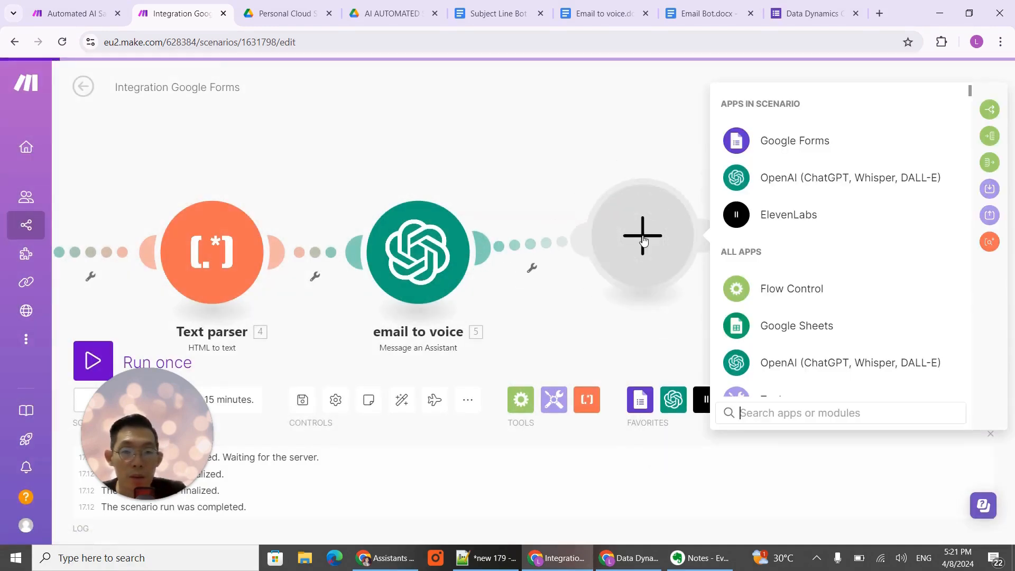
left_click(838, 218)
left_click(811, 223)
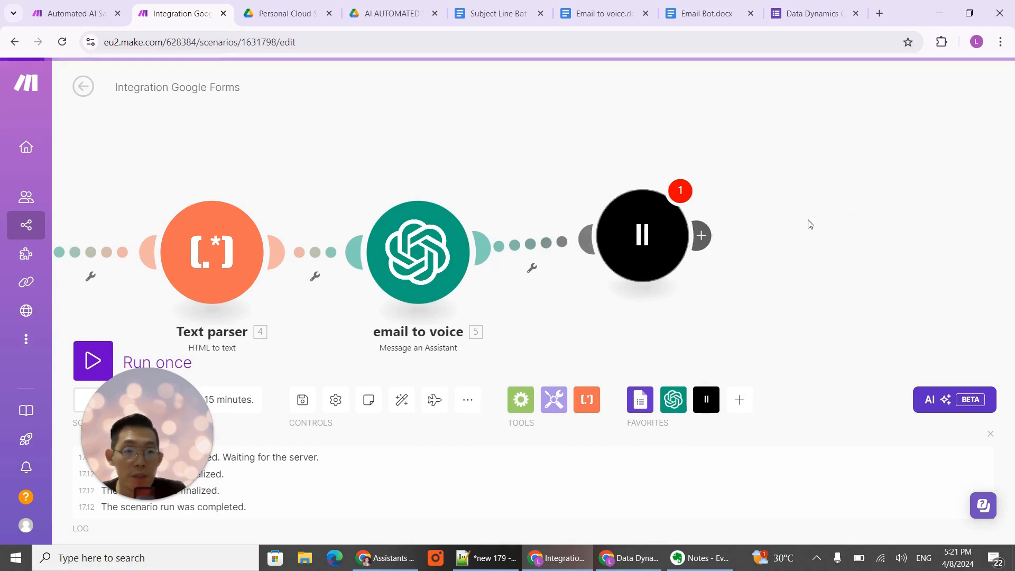
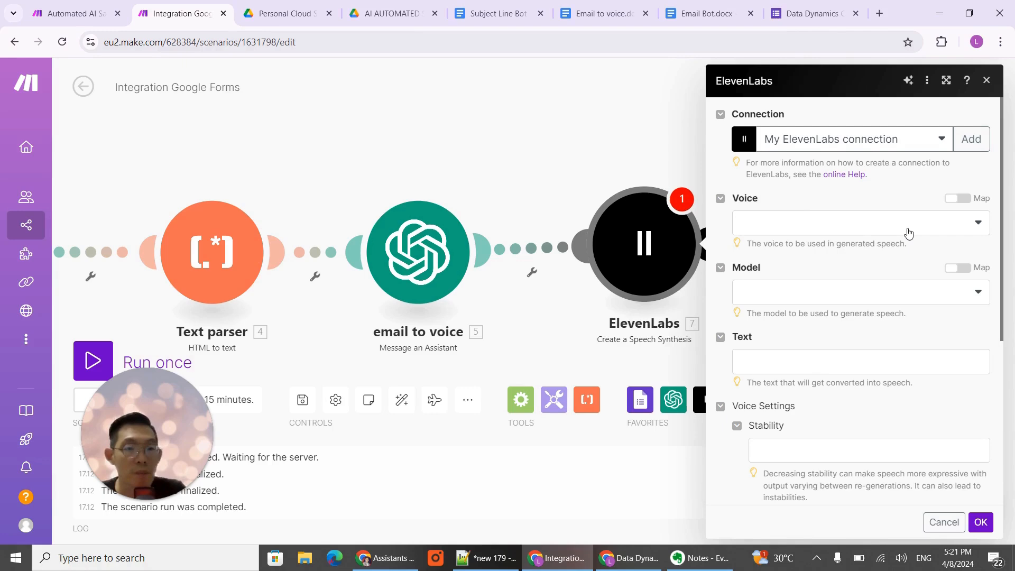
- Set the ElevenLabs voice to the cloned "1st version" voice and the model to Eleven English v2 (eleven_english_sts_v2)
left_click(909, 233)
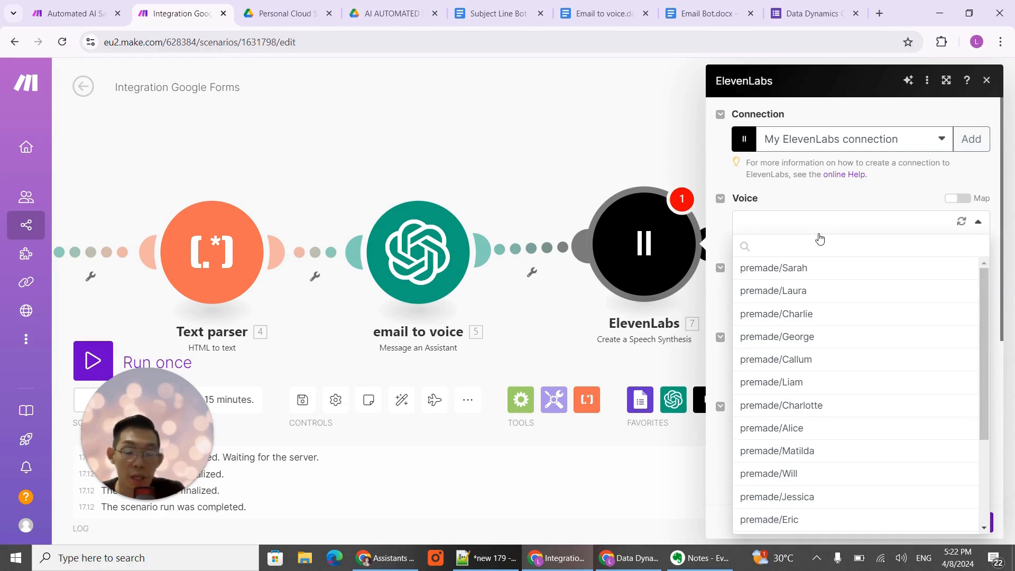
type("lau")
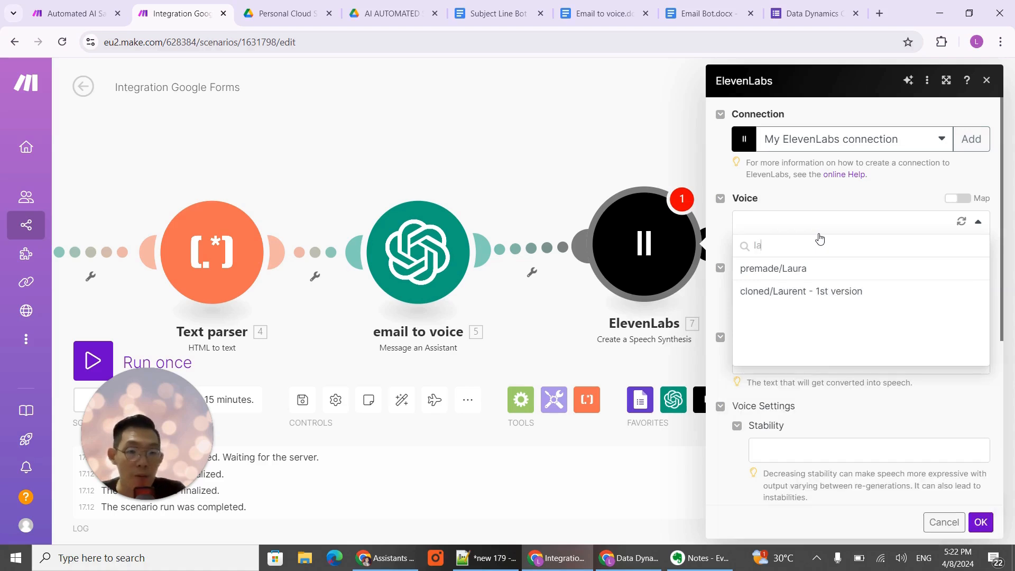
left_click(812, 297)
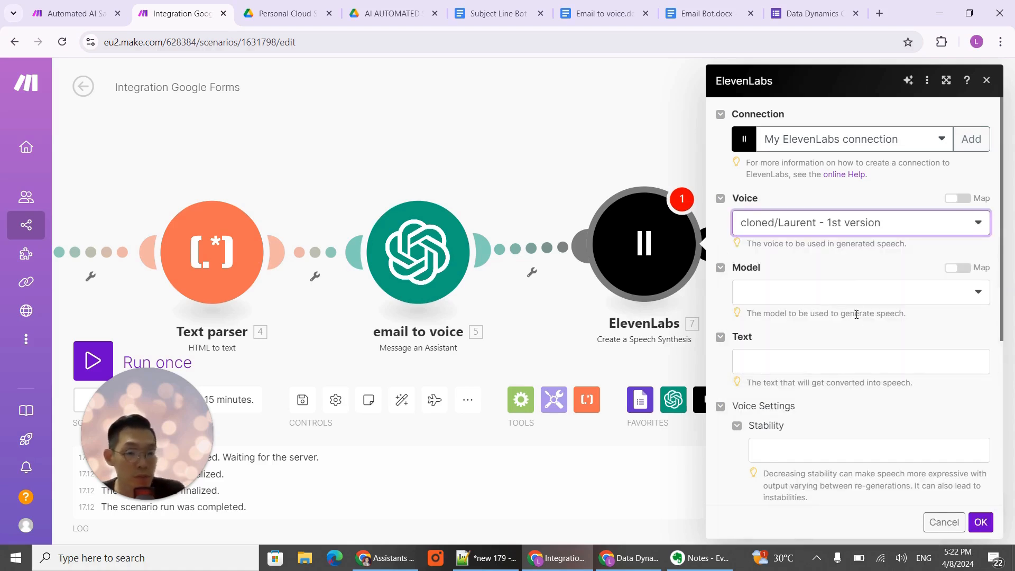
left_click(911, 297)
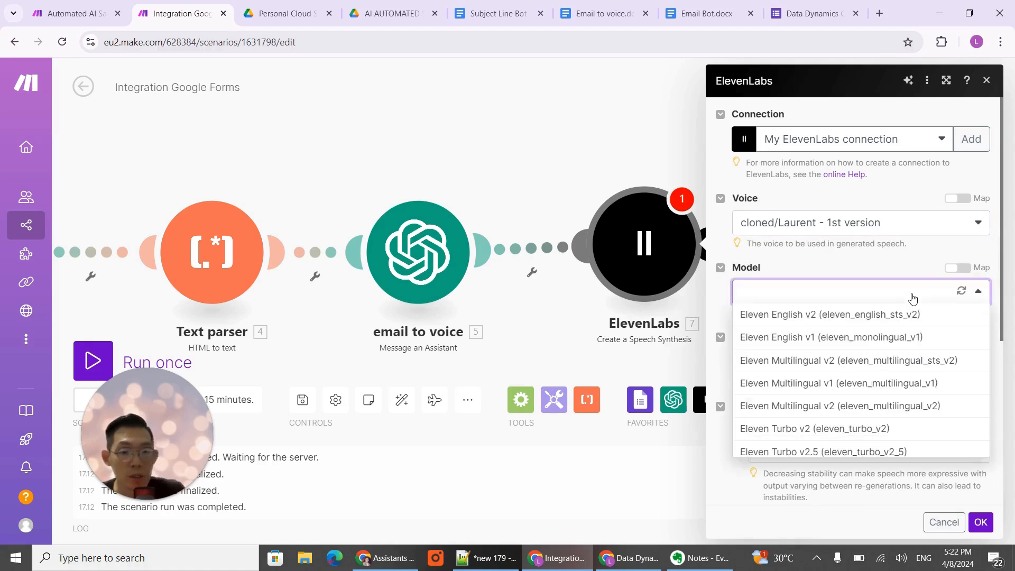
left_click(818, 318)
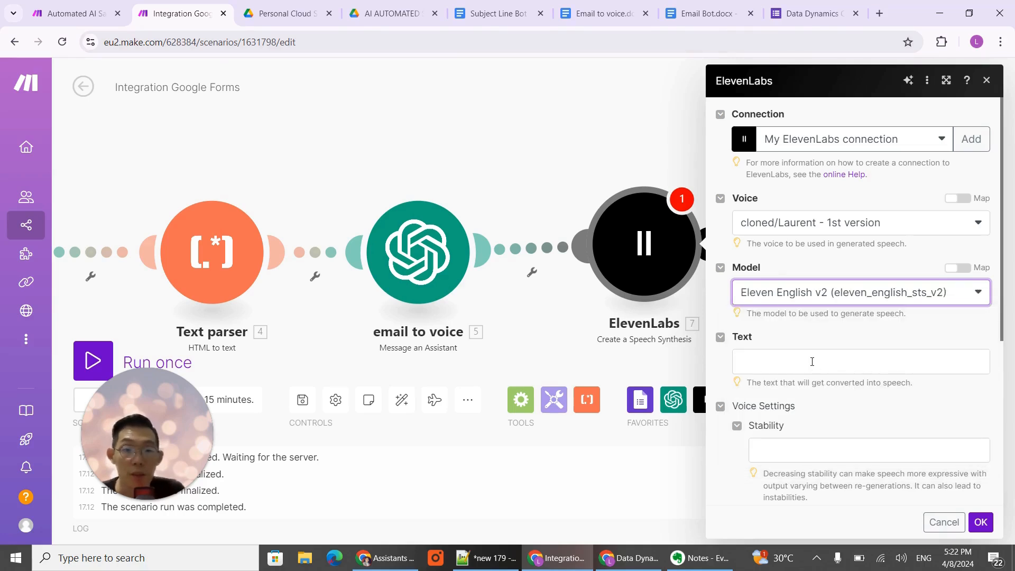
- Map the email to voice module's Result as the text that ElevenLabs converts into speech
left_click(812, 362)
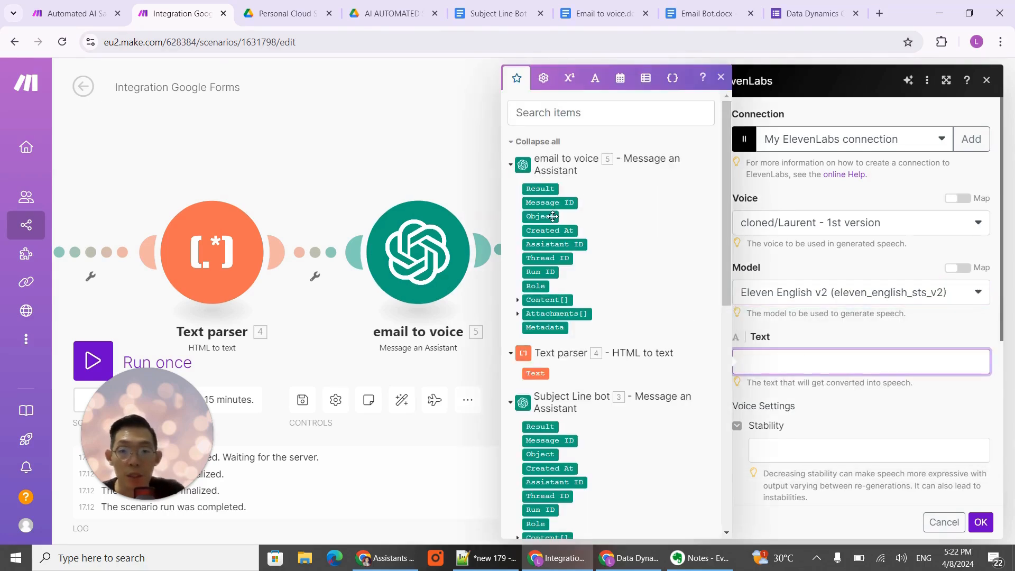
left_click(541, 189)
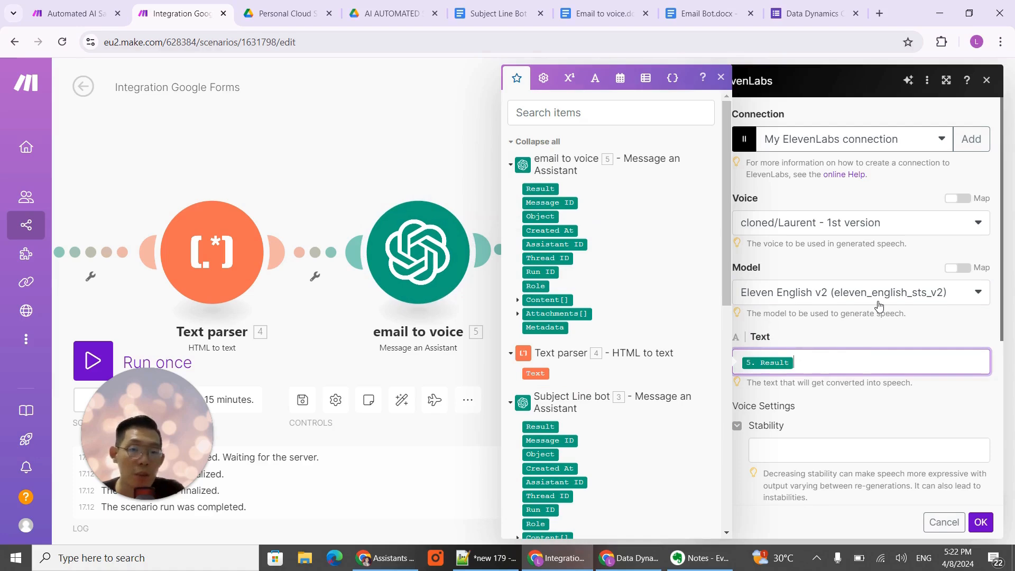
left_click(919, 420)
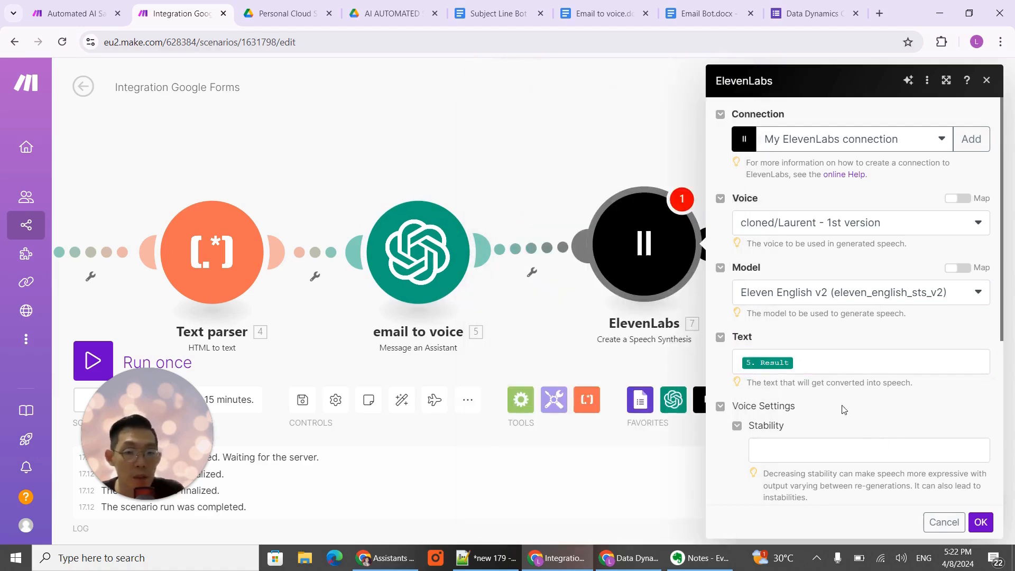
- Set the voice's Stability to 0.4 and Similarity Boost to 0.9, and save the ElevenLabs module
scroll(845, 410, "down", 3)
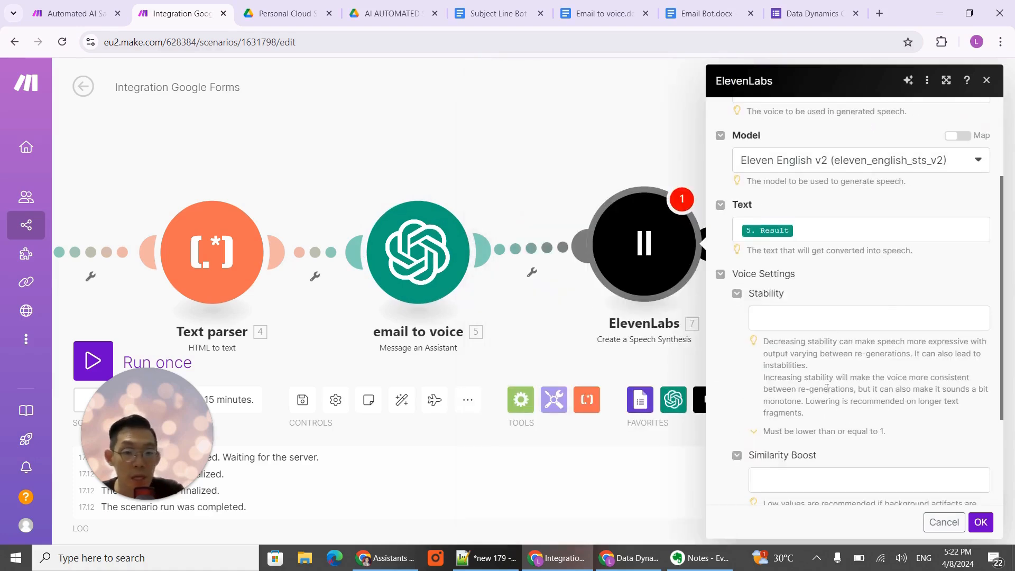
left_click(823, 328)
type("0")
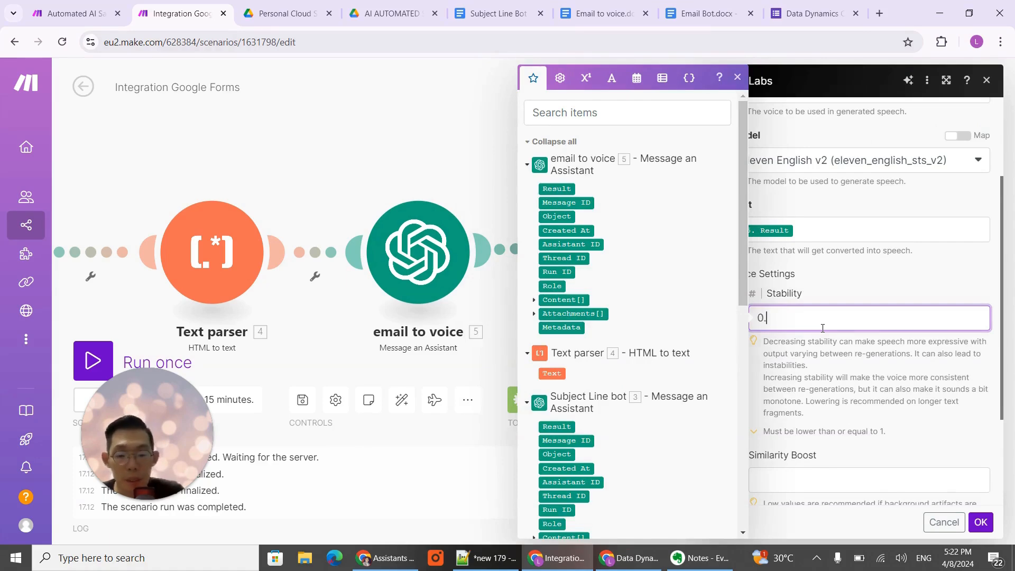
type(".4")
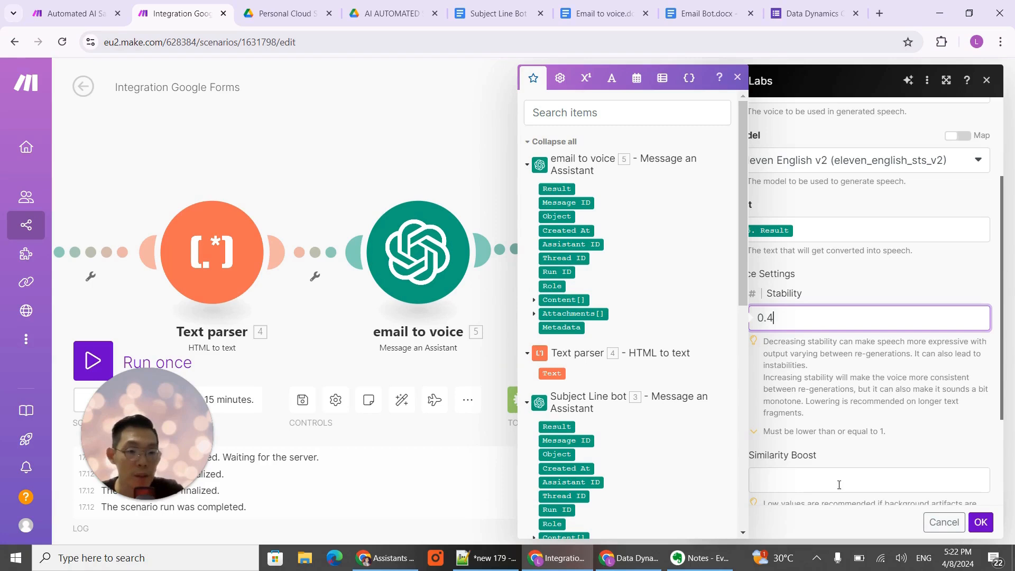
left_click(844, 482)
type("0.9")
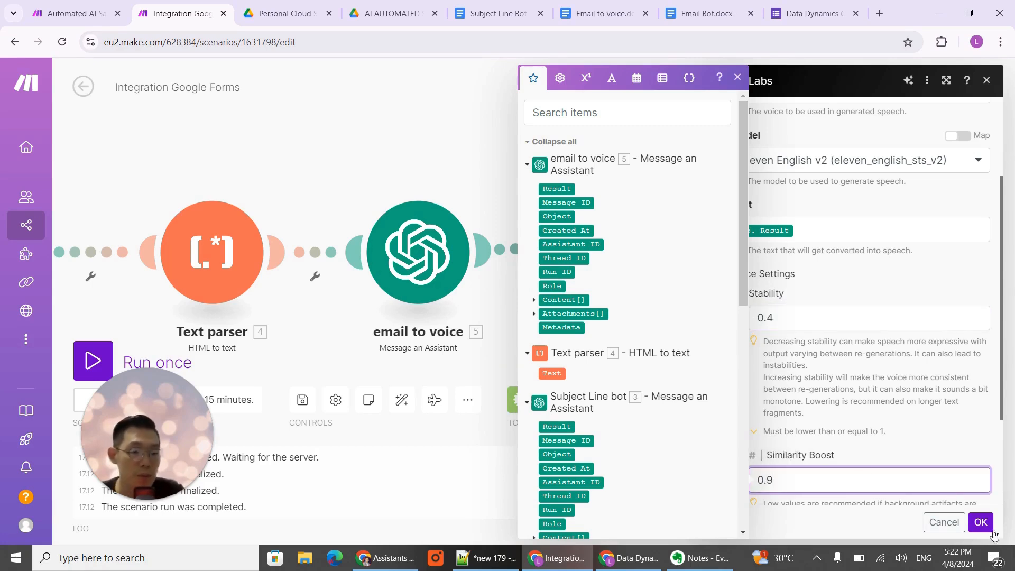
left_click(980, 522)
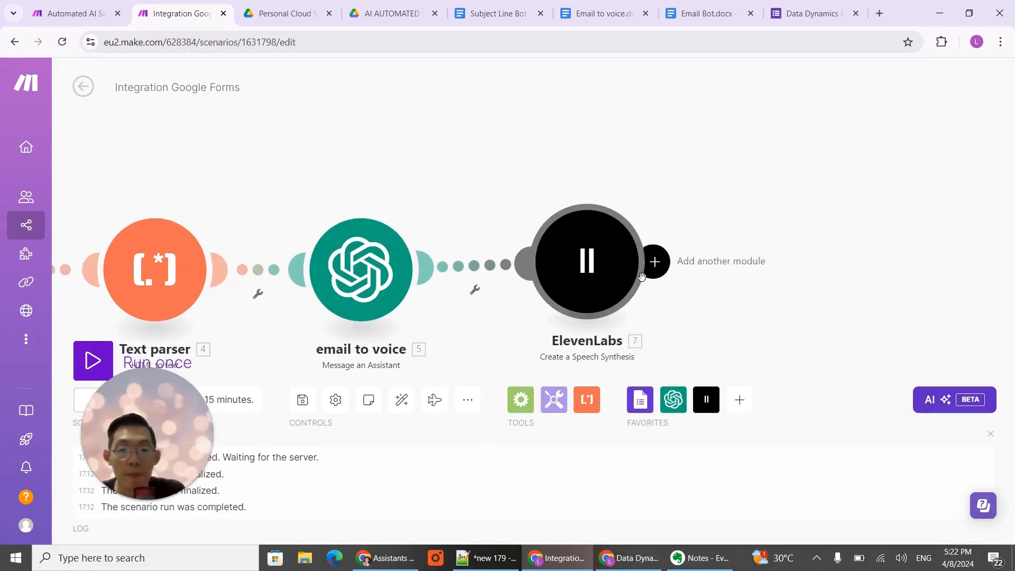
left_click_drag(610, 284, 607, 291)
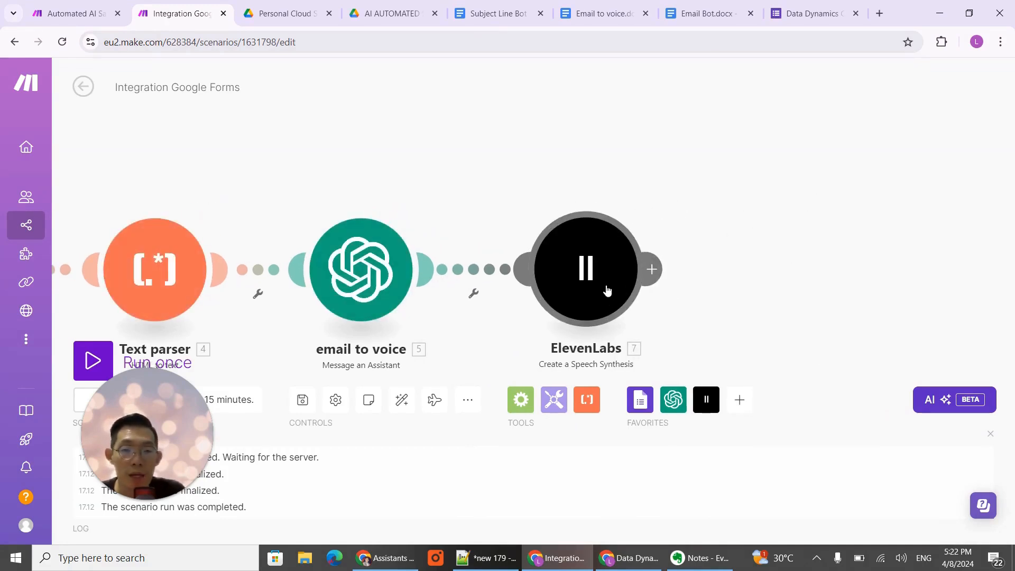
left_click(659, 280)
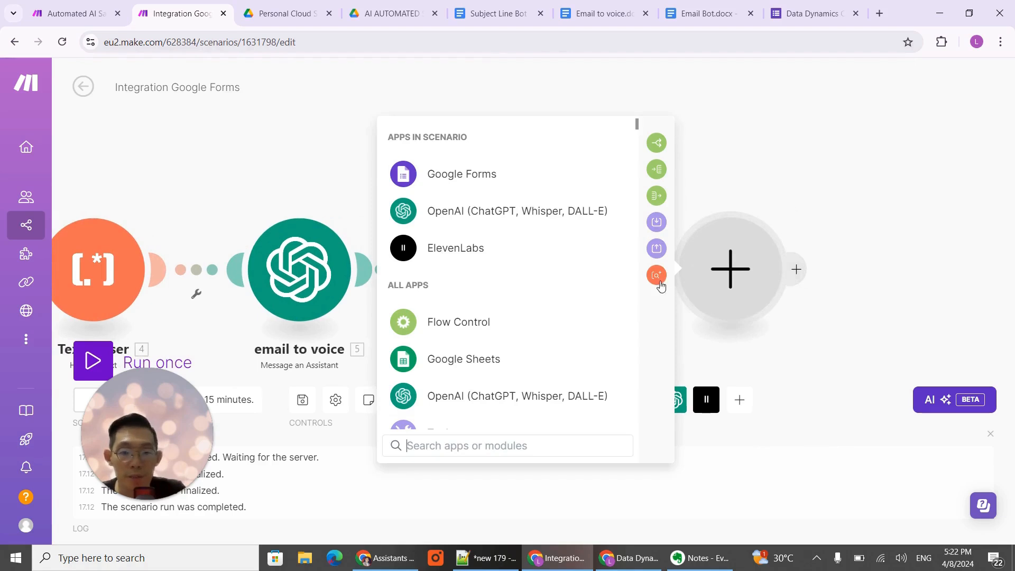
left_click(524, 445)
type("gm")
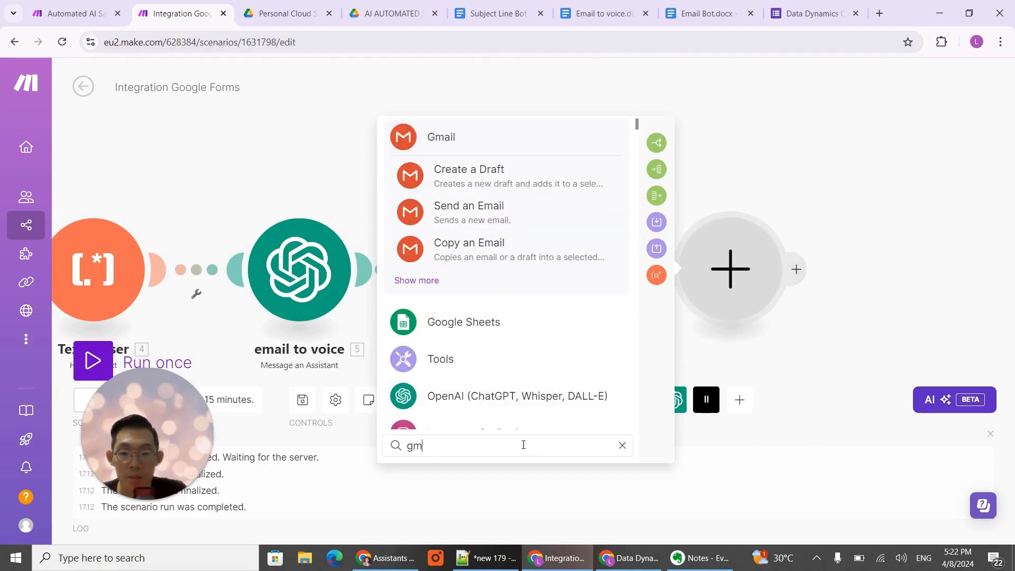
left_click(622, 222)
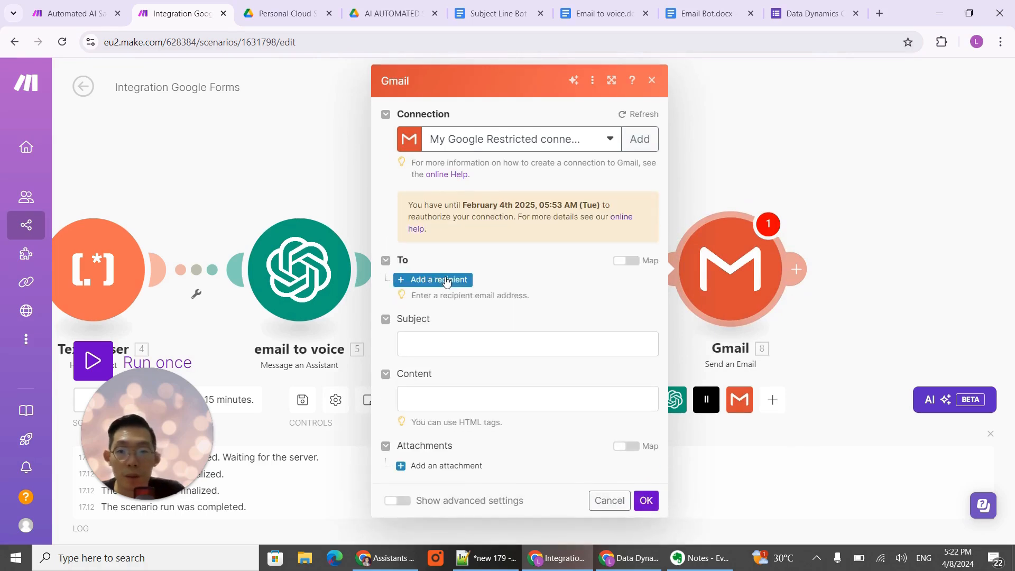
left_click(444, 279)
left_click(452, 300)
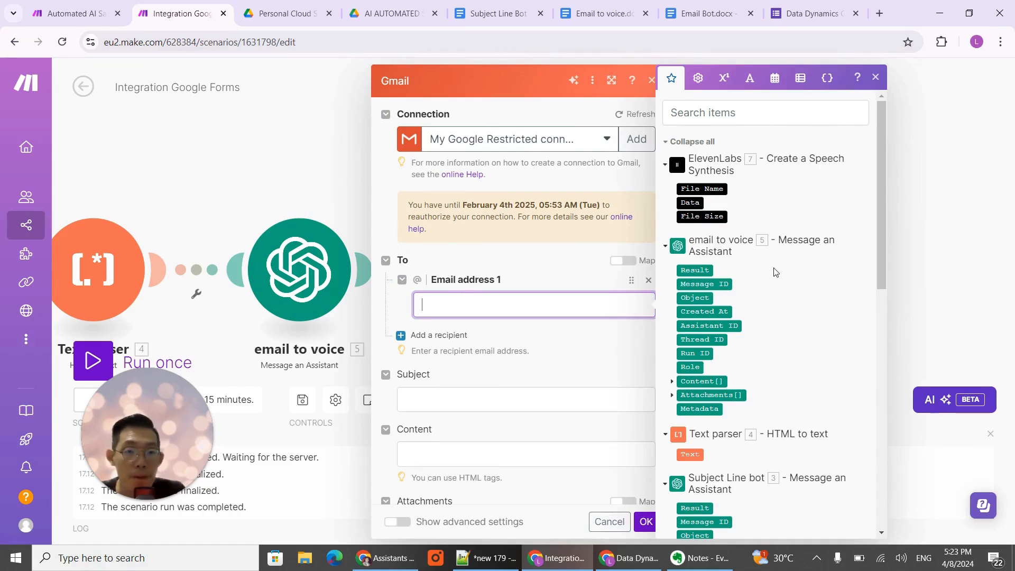
scroll(778, 273, "down", 2)
scroll(794, 277, "up", 2)
scroll(797, 277, "down", 4)
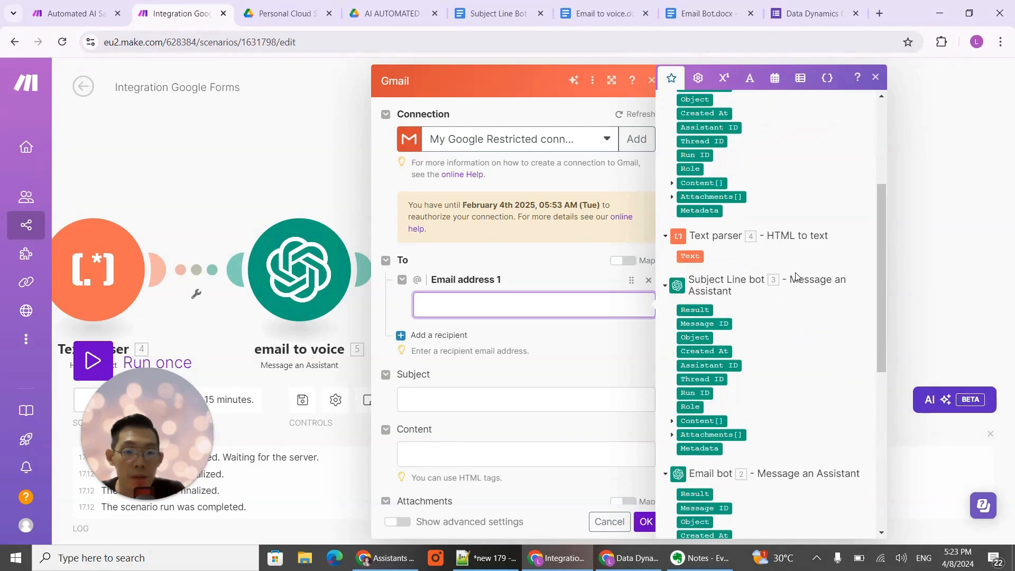
left_click(905, 170)
left_click_drag(854, 178, 734, 174)
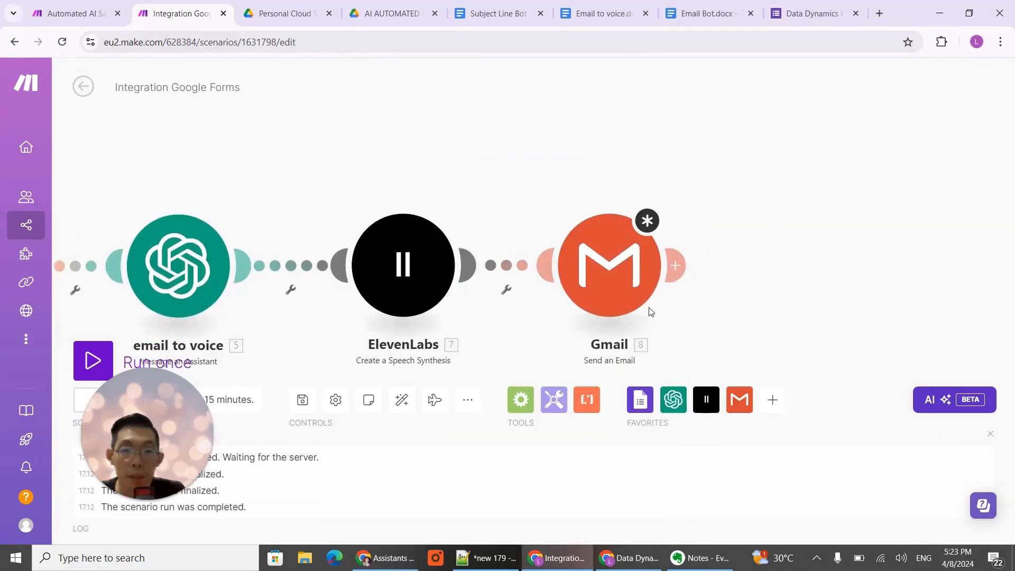
right_click(620, 292)
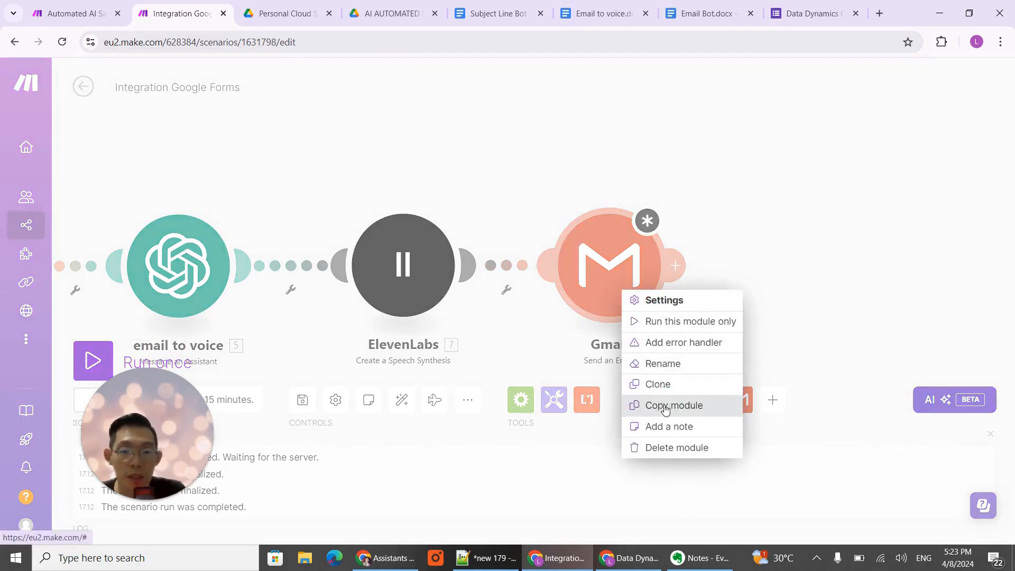
left_click(679, 447)
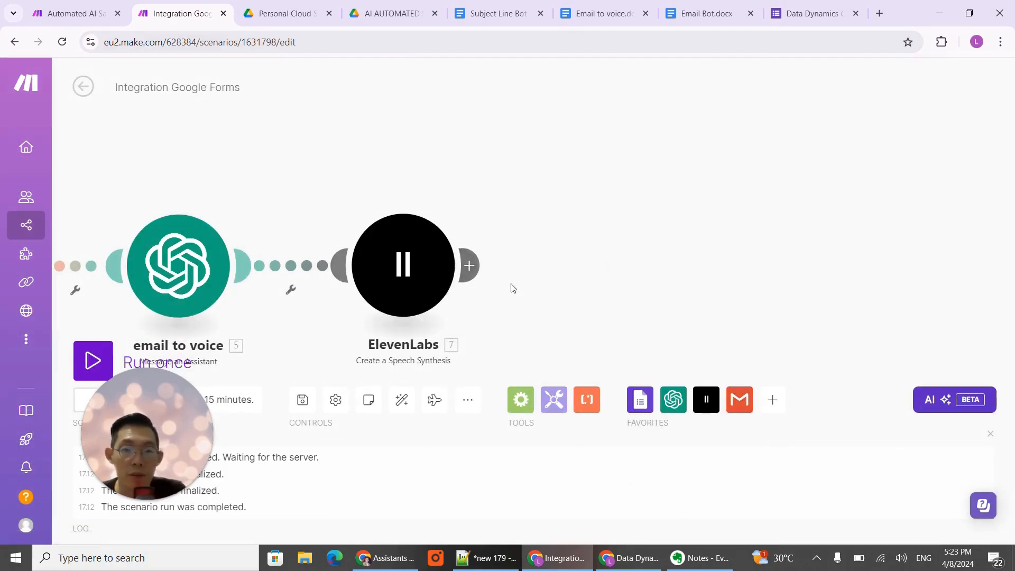
- Add a Gmail Create a Draft module after the ElevenLabs module
left_click(473, 265)
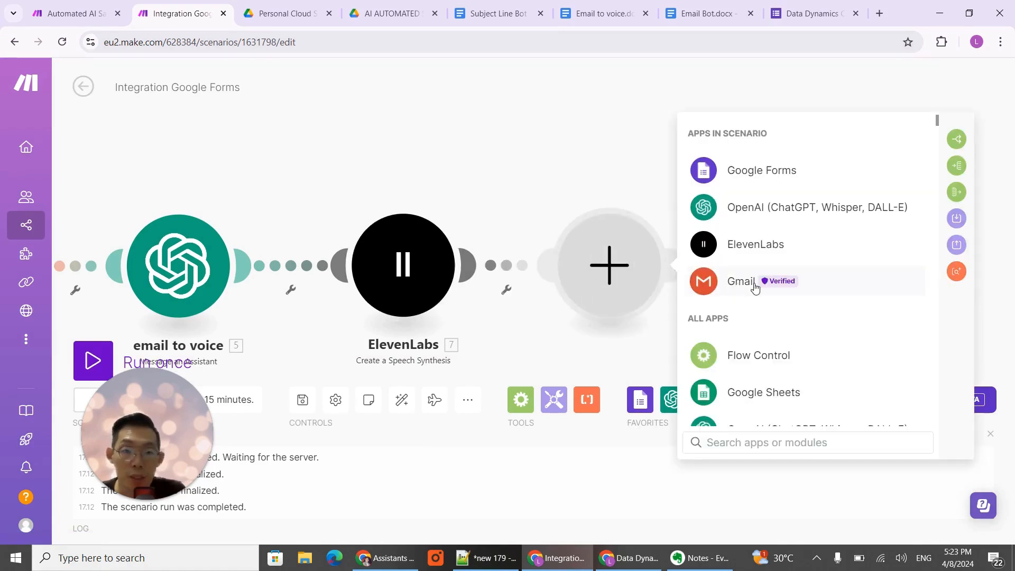
left_click(750, 287)
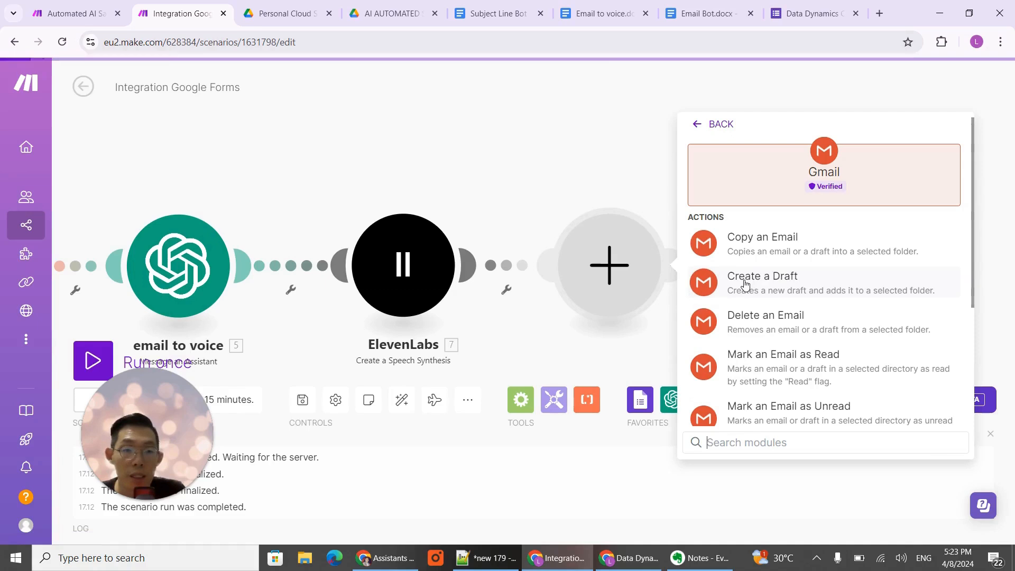
left_click(794, 293)
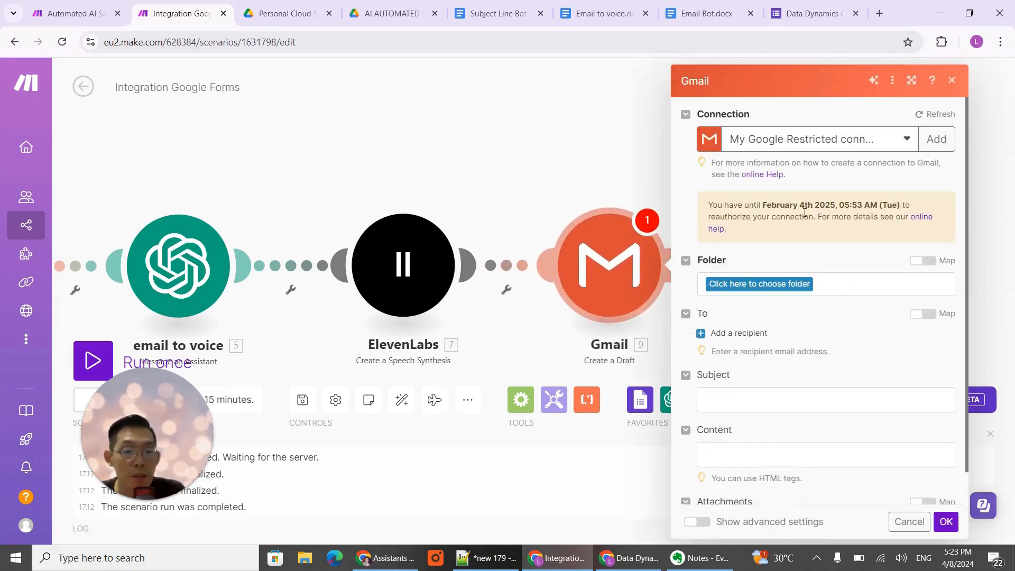
- Choose Drafts as the folder in which the Gmail module saves the email
scroll(793, 233, "down", 1)
left_click(780, 254)
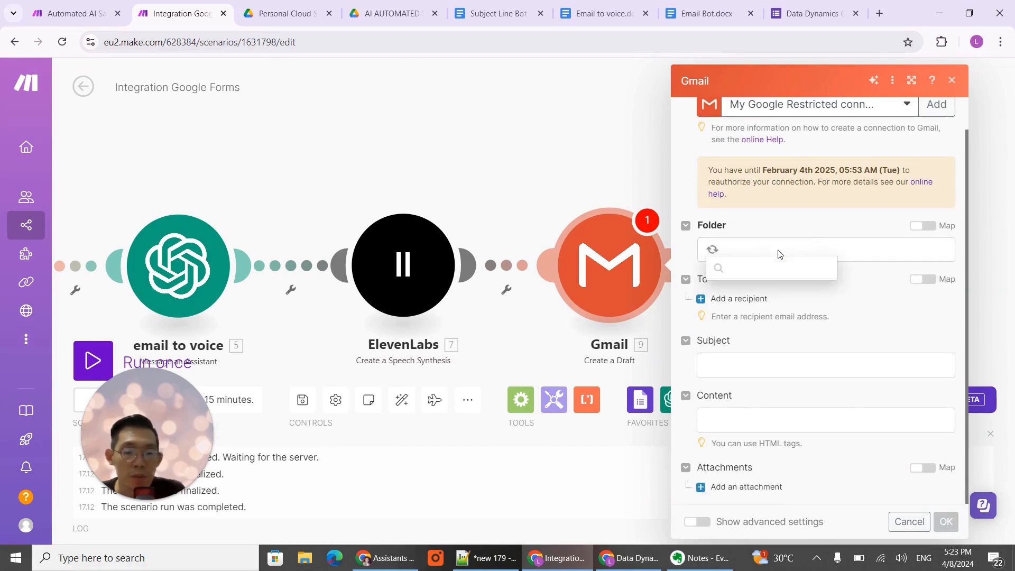
scroll(775, 318, "down", 3)
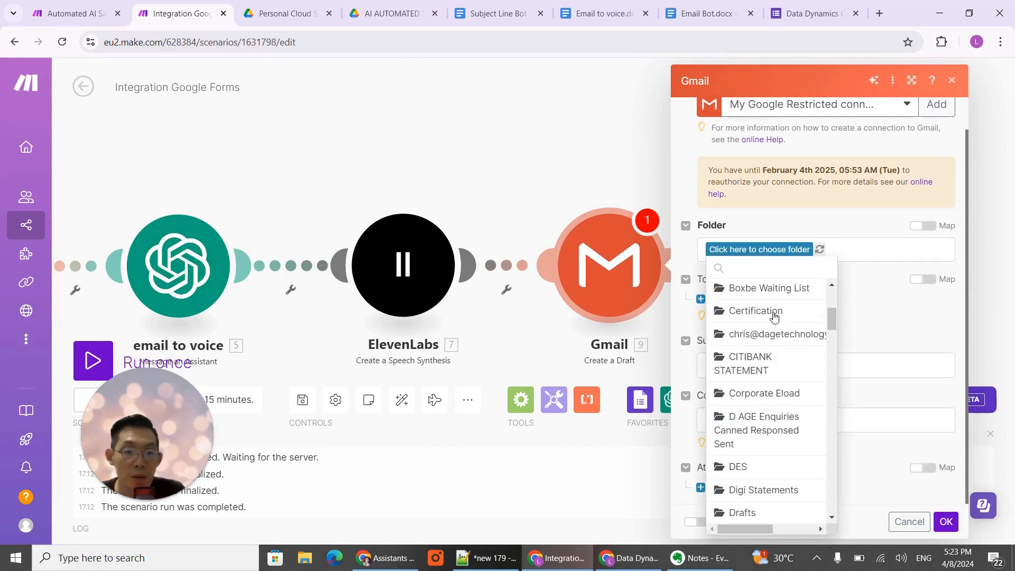
type("draf")
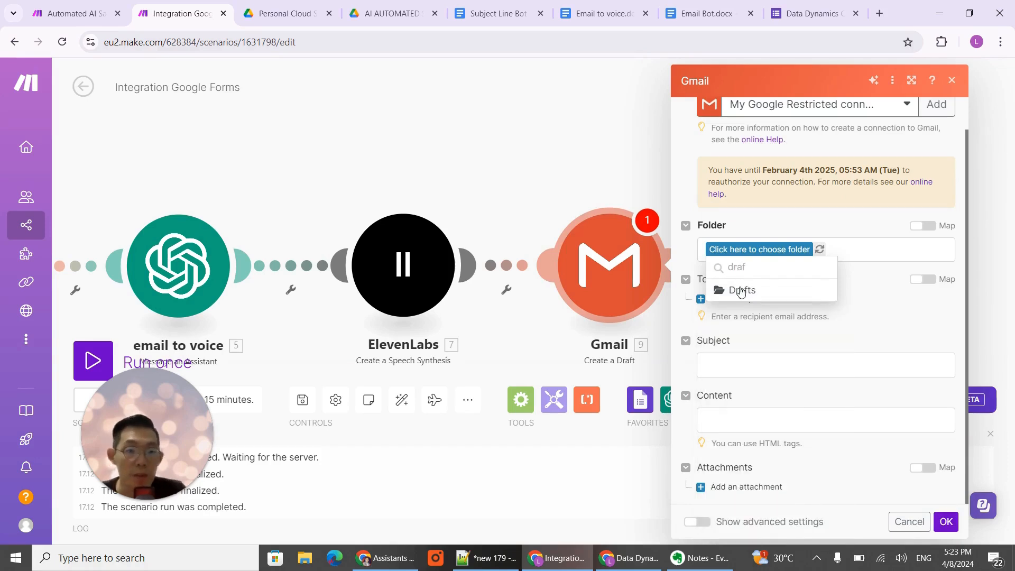
left_click(738, 290)
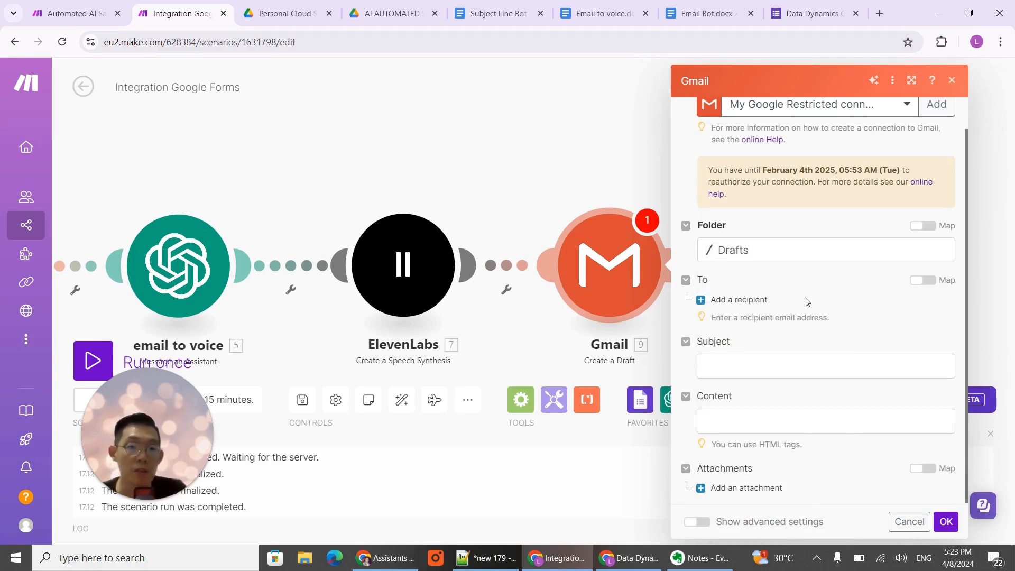
- Add a recipient to the Gmail draft and map its address to the Google Forms email address answer's value
left_click(739, 300)
left_click(756, 330)
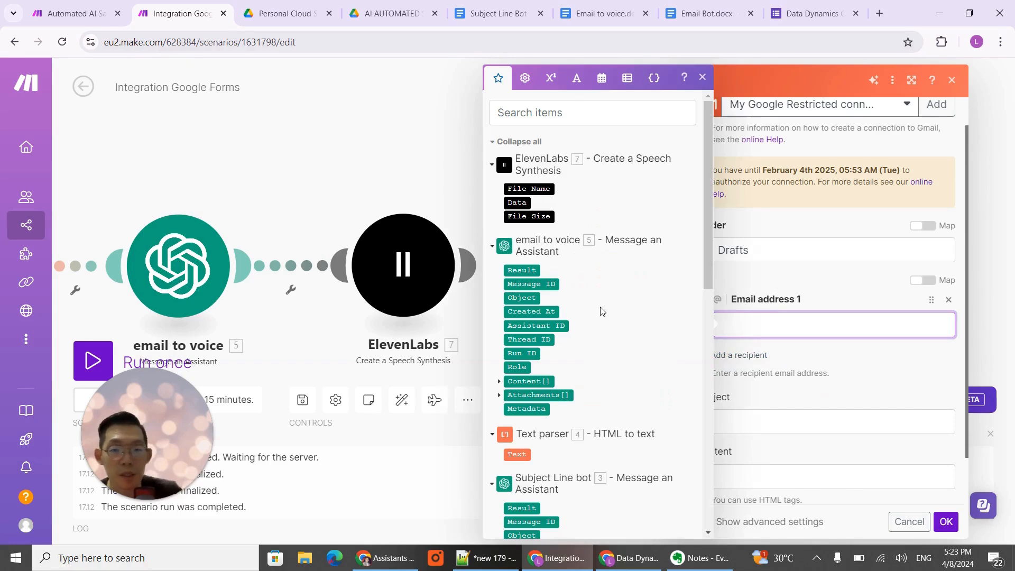
scroll(607, 309, "down", 10)
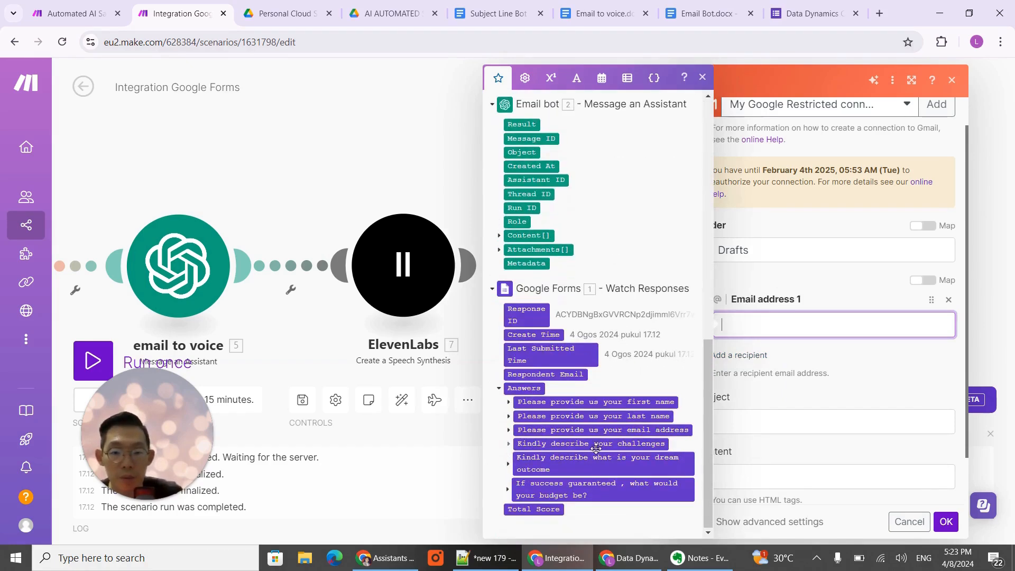
left_click(509, 430)
left_click(519, 472)
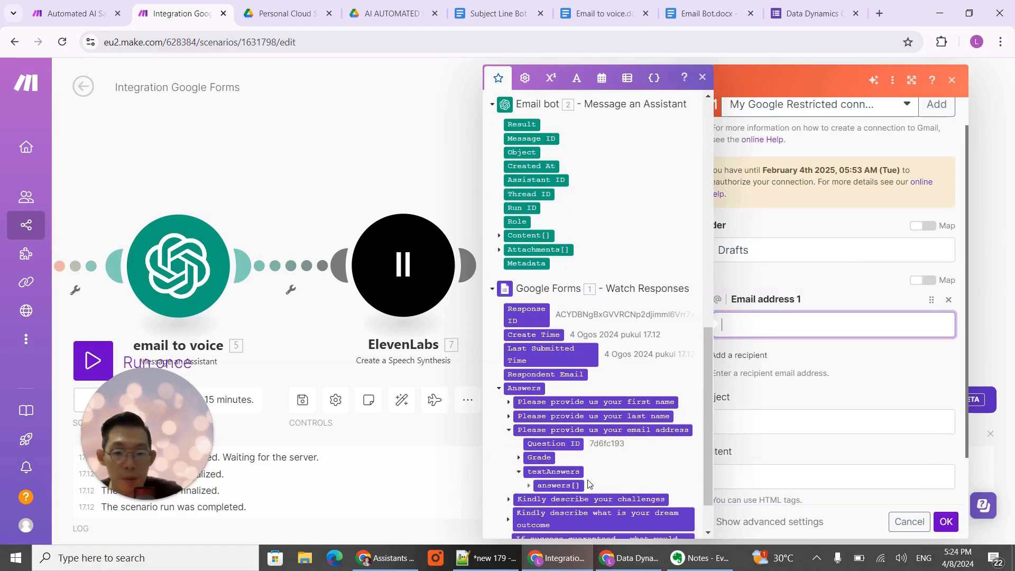
left_click(529, 485)
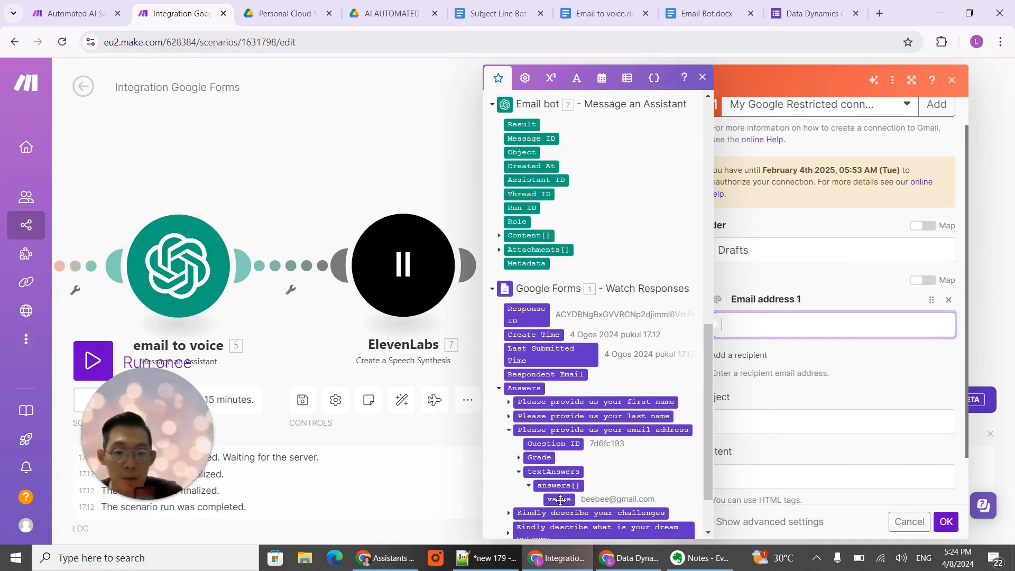
left_click(559, 499)
- Map the Gmail draft's subject to the Result of the Subject Line bot module
left_click(788, 447)
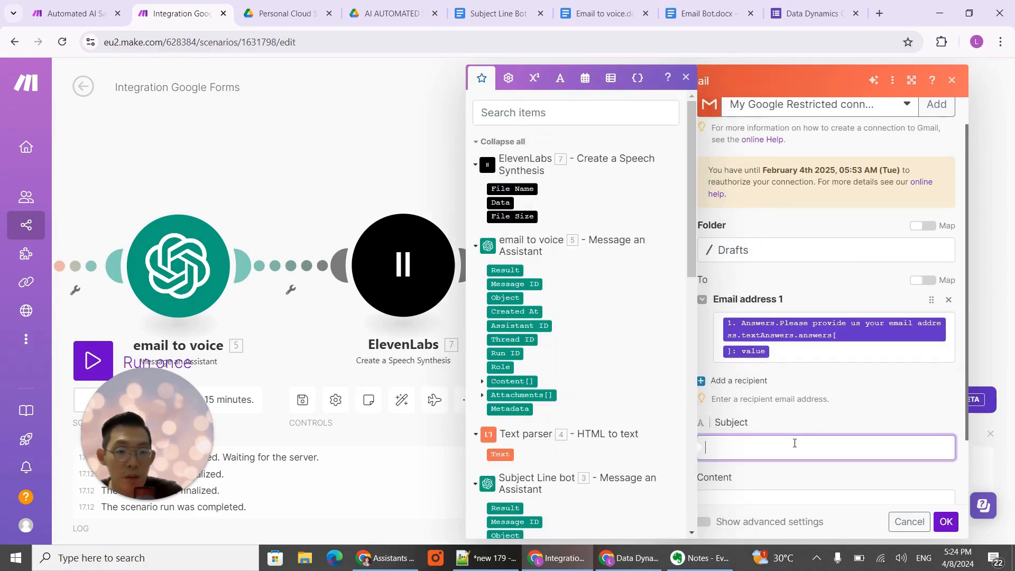
scroll(596, 305, "down", 5)
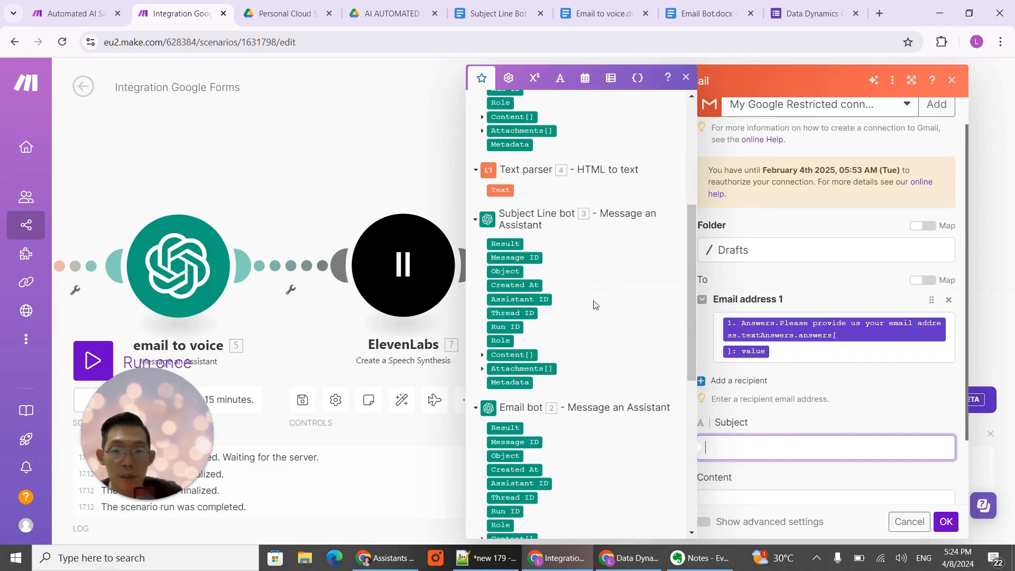
left_click(512, 244)
- Map the Gmail draft's content to the Result of the Email bot module
scroll(779, 487, "down", 2)
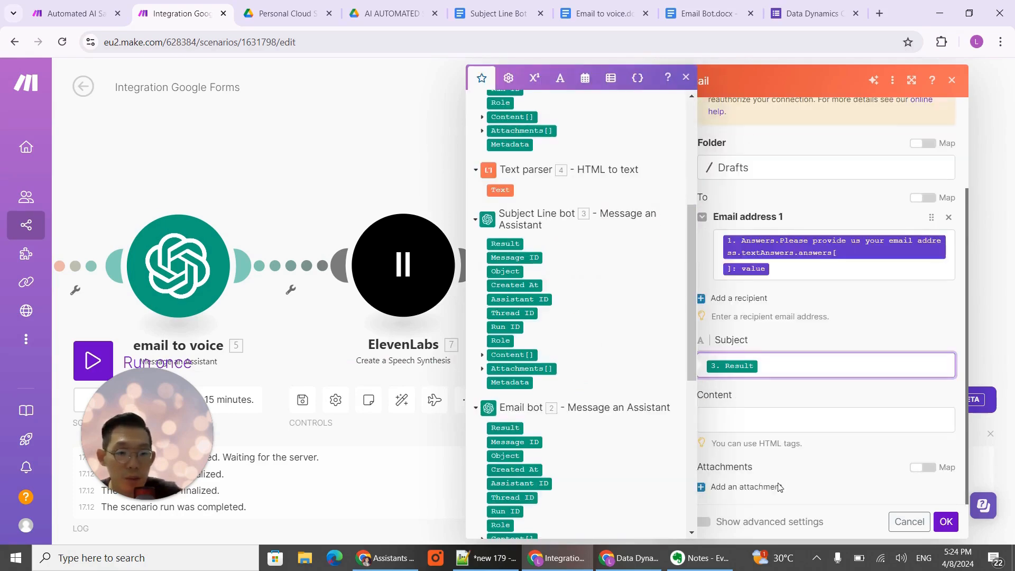
left_click(768, 424)
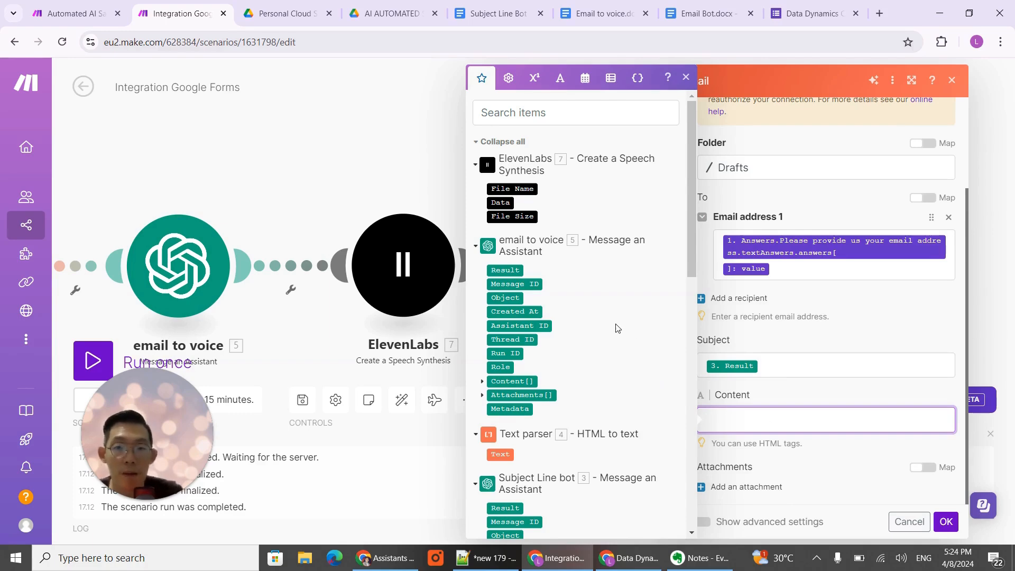
scroll(624, 310, "down", 6)
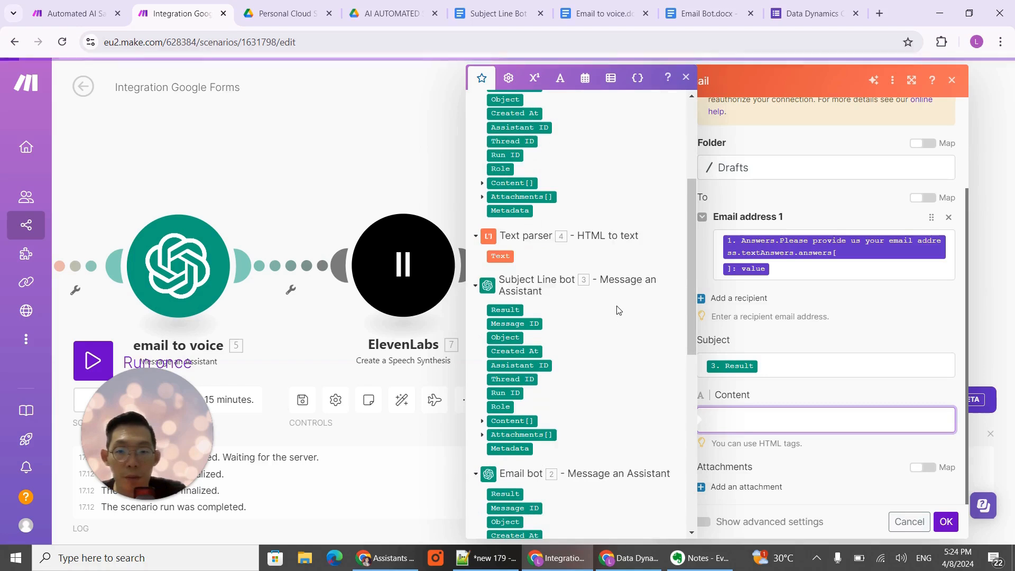
left_click(505, 362)
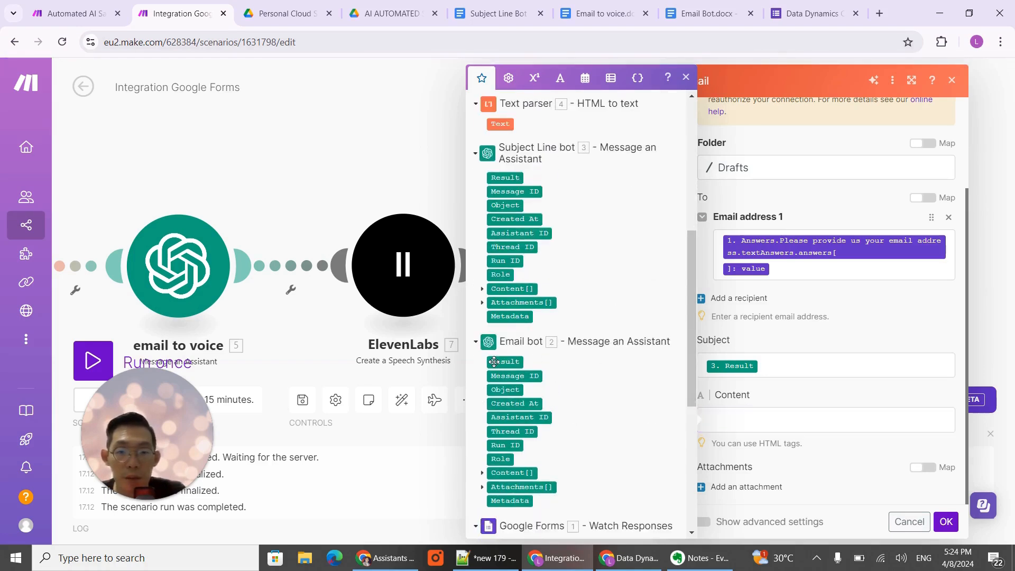
- Add an attachment using the ElevenLabs - Create a Speech Synthesis file and save the Gmail module
left_click(732, 487)
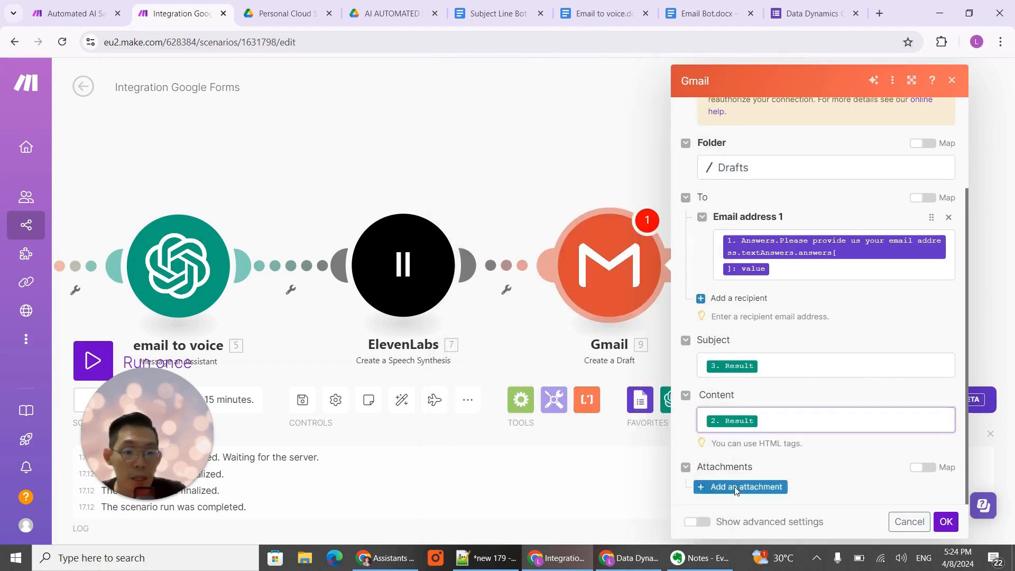
scroll(825, 463, "down", 2)
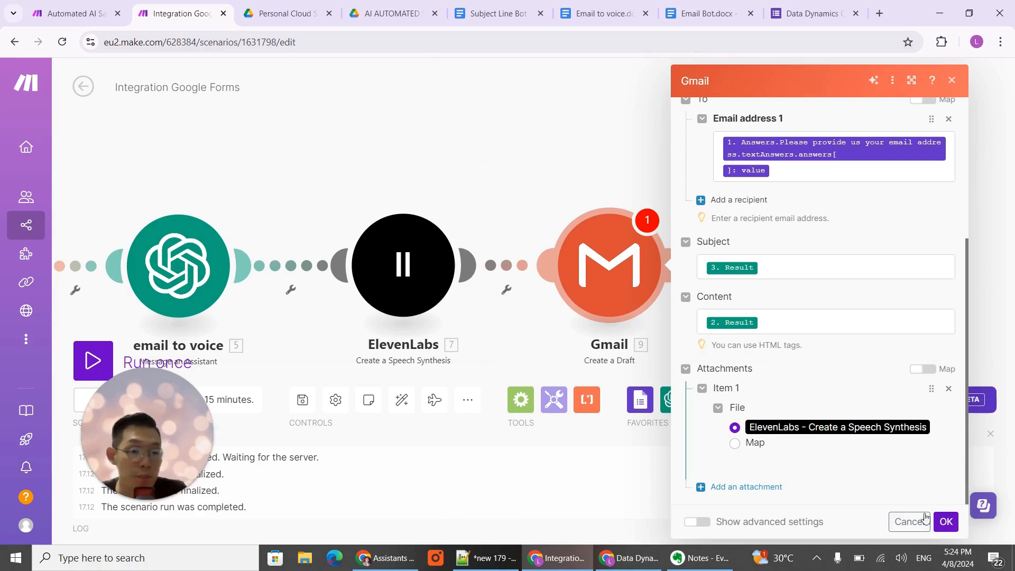
left_click(946, 522)
left_click_drag(392, 158, 567, 154)
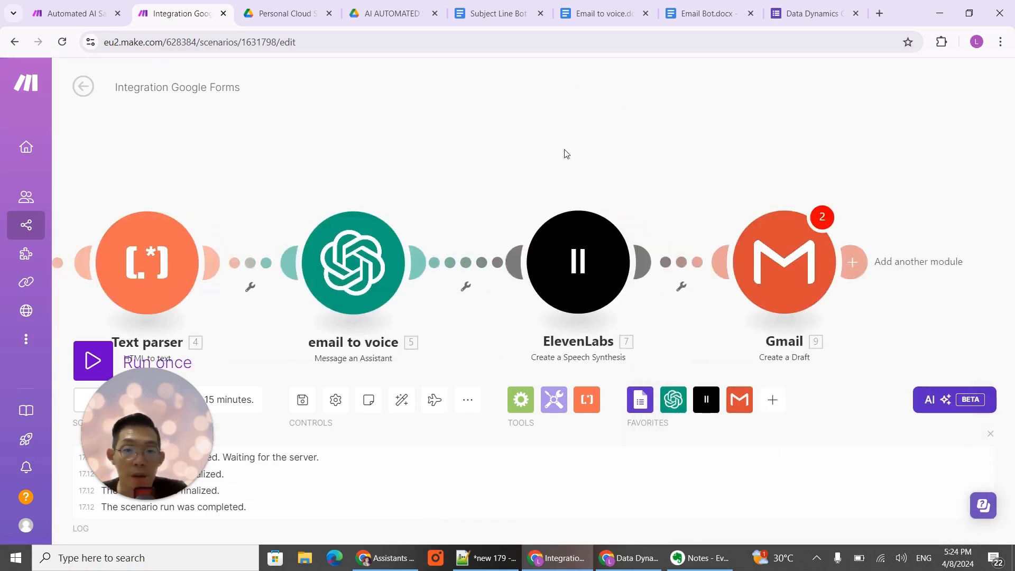
scroll(563, 154, "down", 2)
left_click_drag(456, 305, 630, 320)
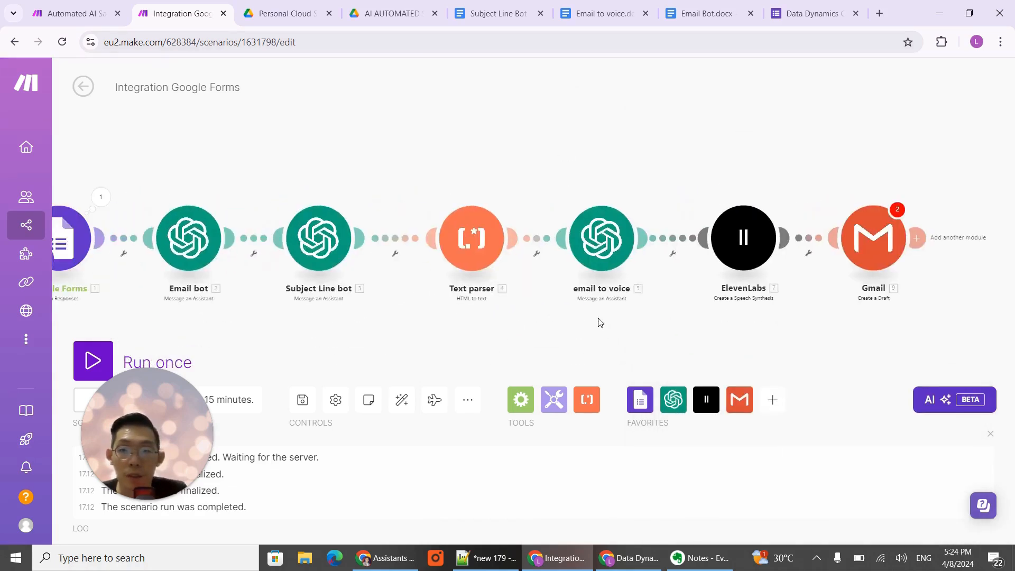
scroll(599, 318, "down", 1)
left_click_drag(499, 317, 532, 324)
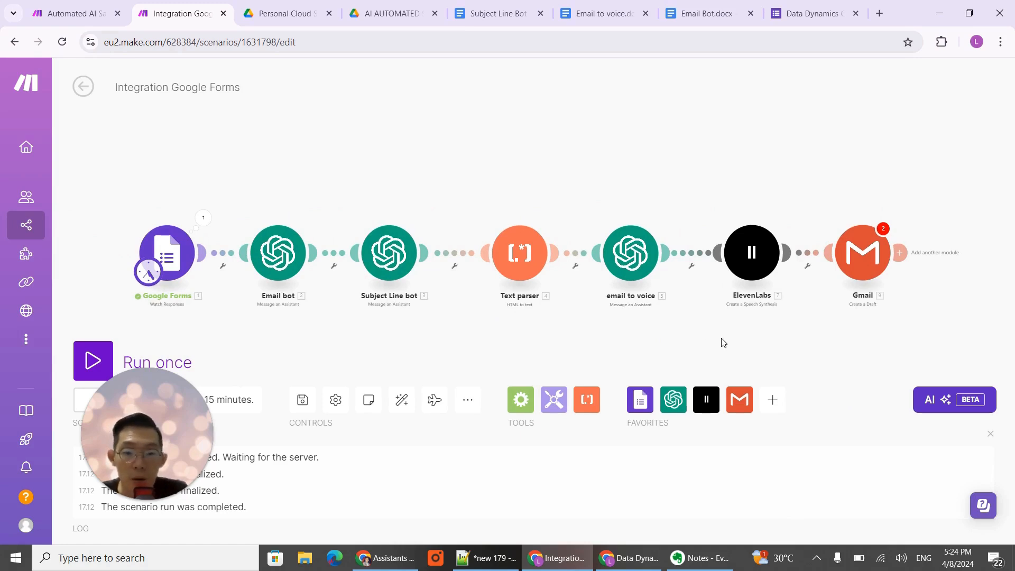
- Switch to the Data Dynamics Consulting Request Form and start another response with the respondent's first name, last name and email address
left_click(629, 558)
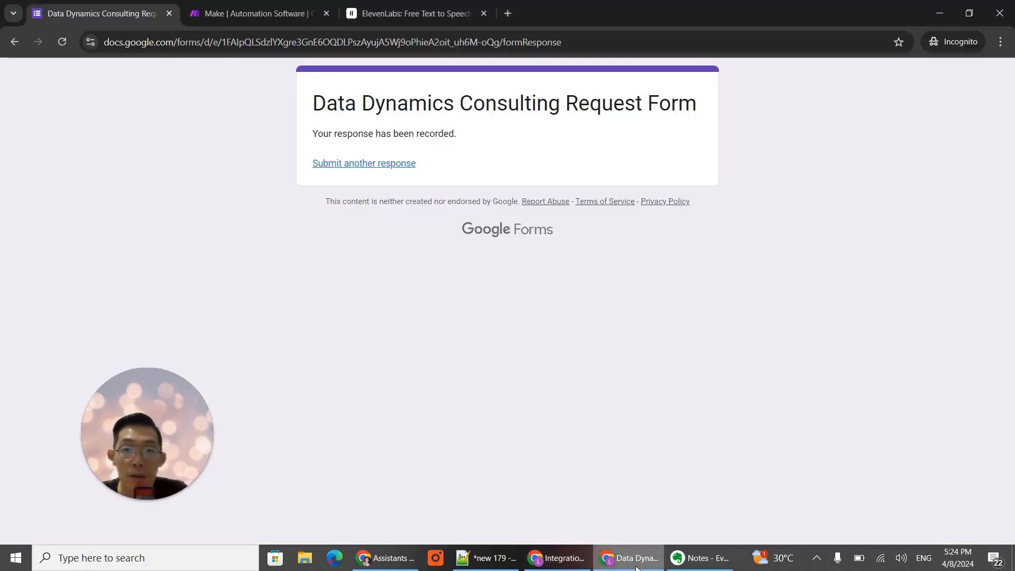
left_click(374, 165)
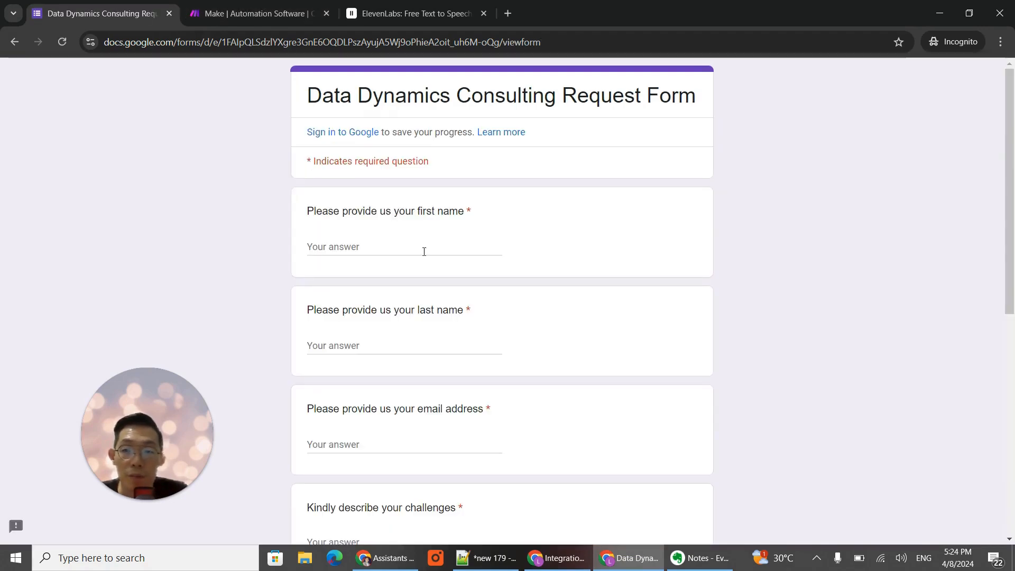
left_click(423, 247)
type("leo")
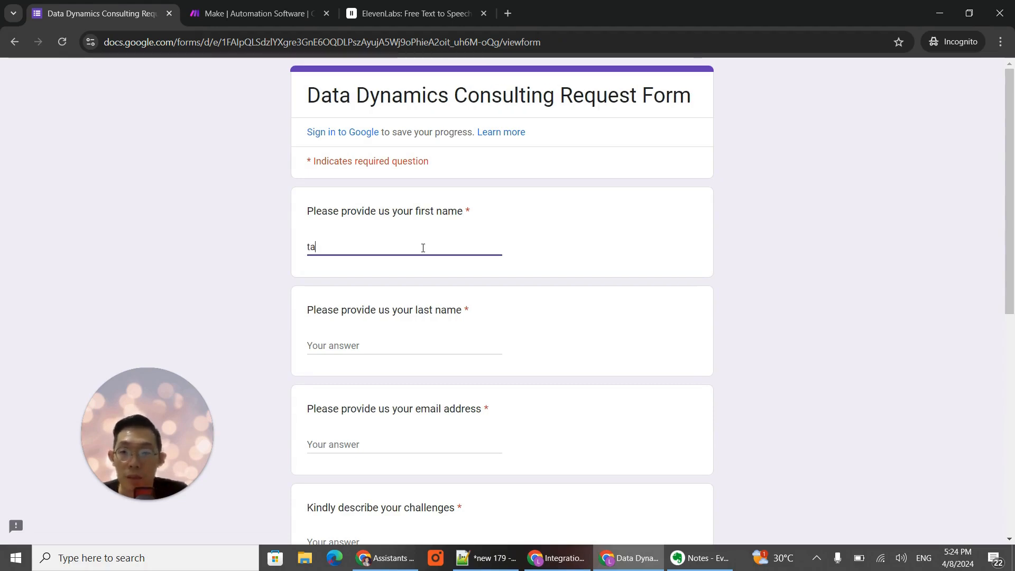
key("BackSpace")
key("BackSpace")
key("BackSpace")
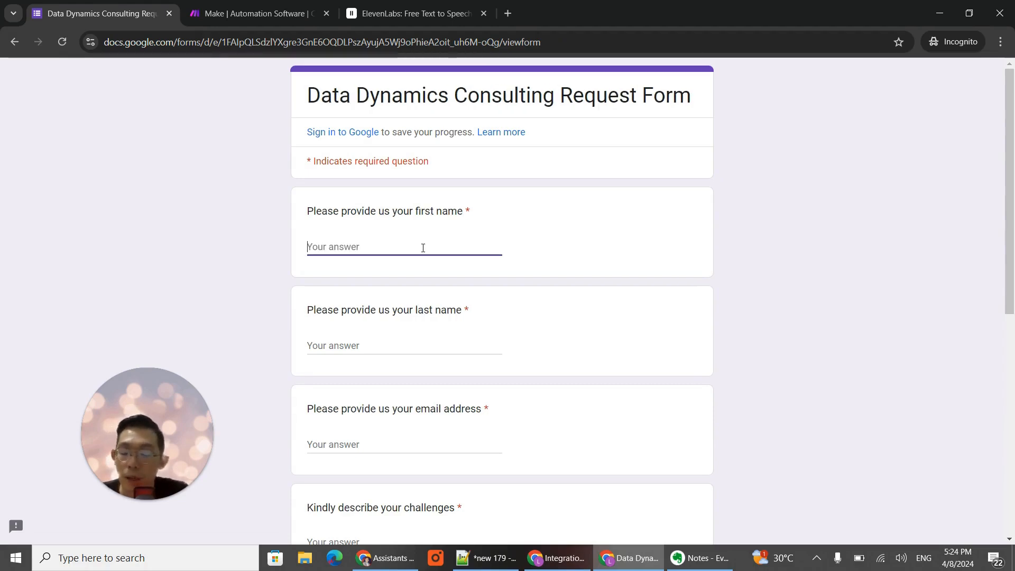
type("james")
key("Tab")
type("food")
key("Tab")
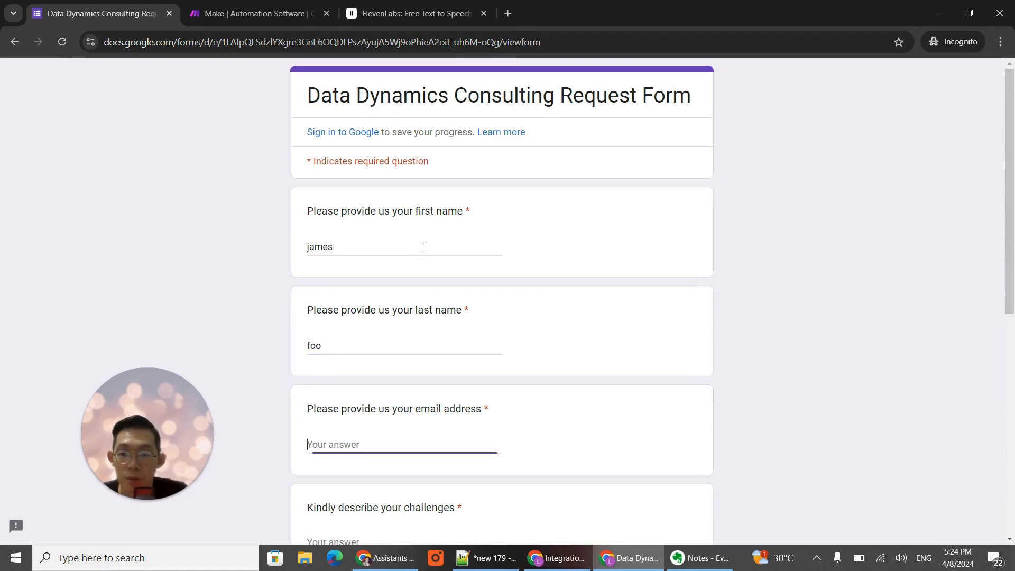
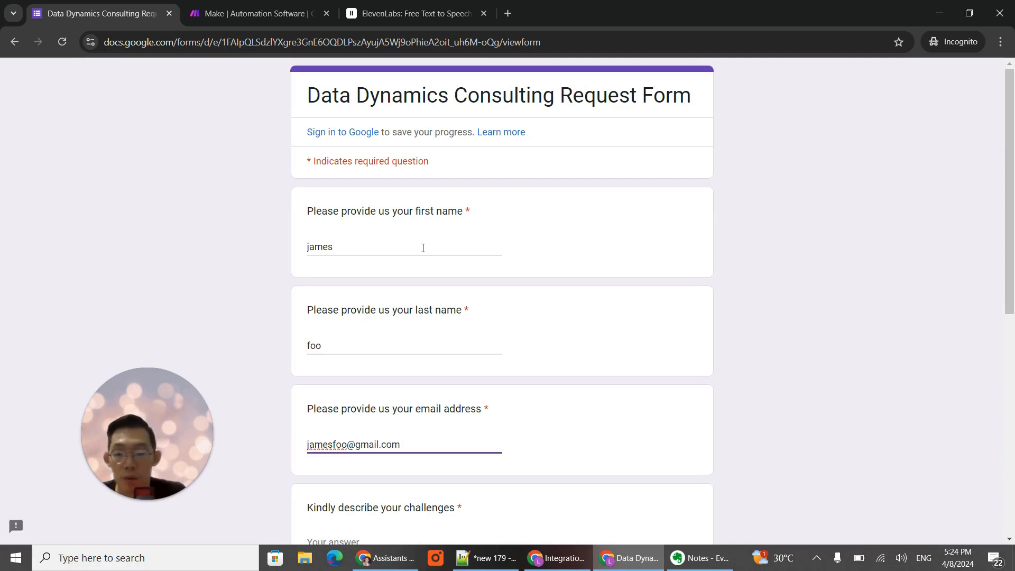
- Describe the challenges in the form as "i am too busy replying too many comments from my product page"
scroll(423, 248, "down", 5)
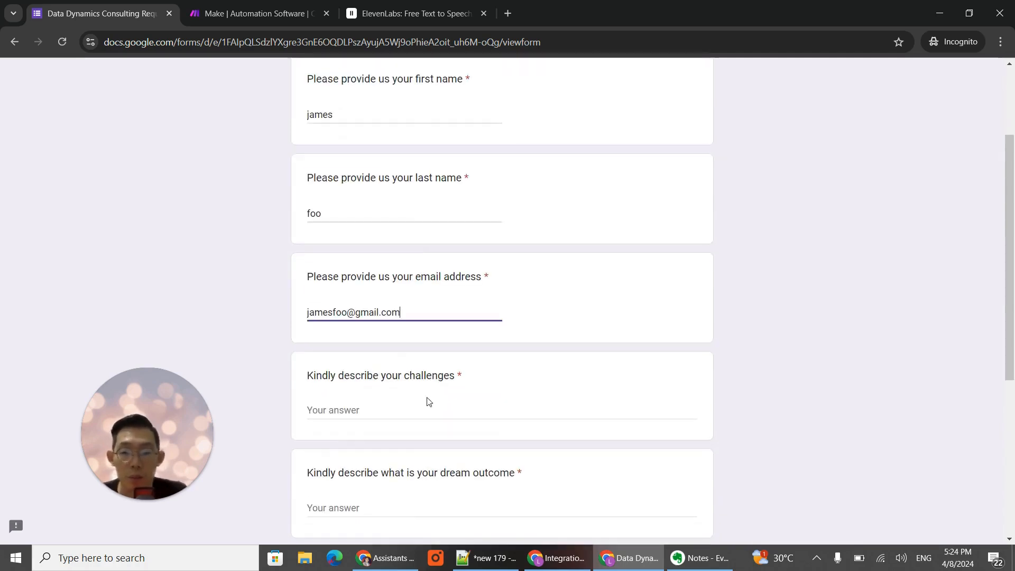
left_click(385, 283)
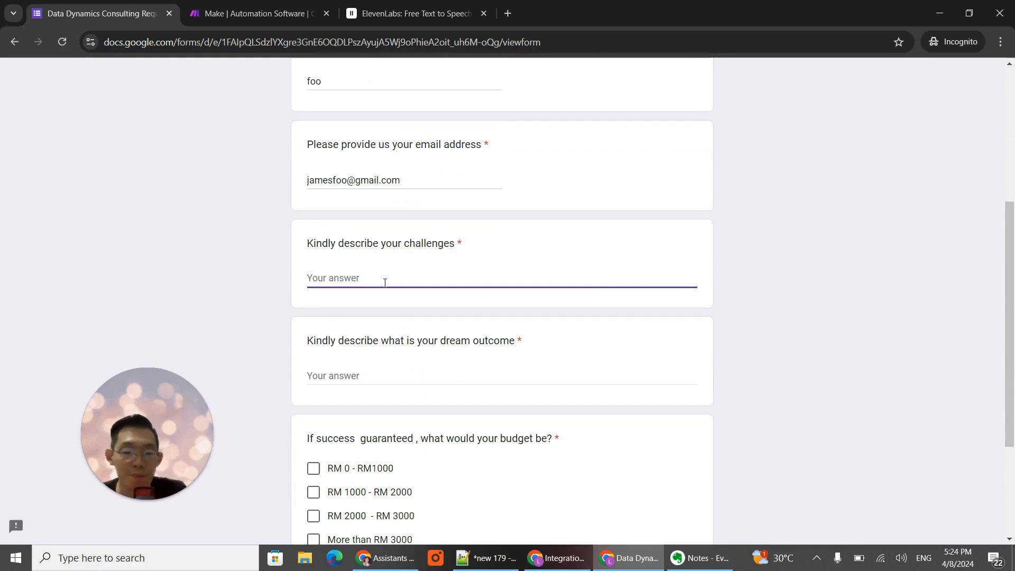
type("i")
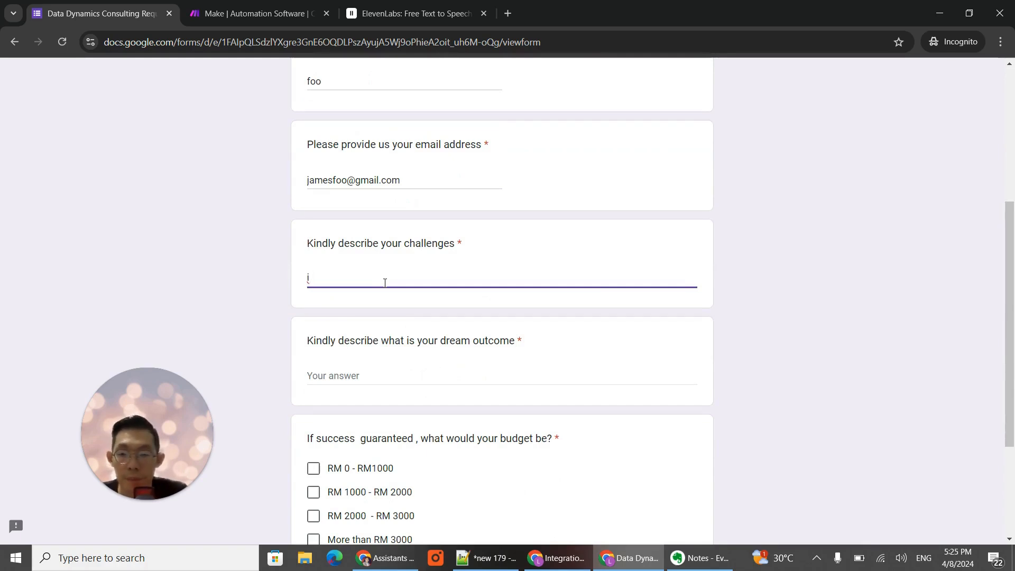
type(" am t")
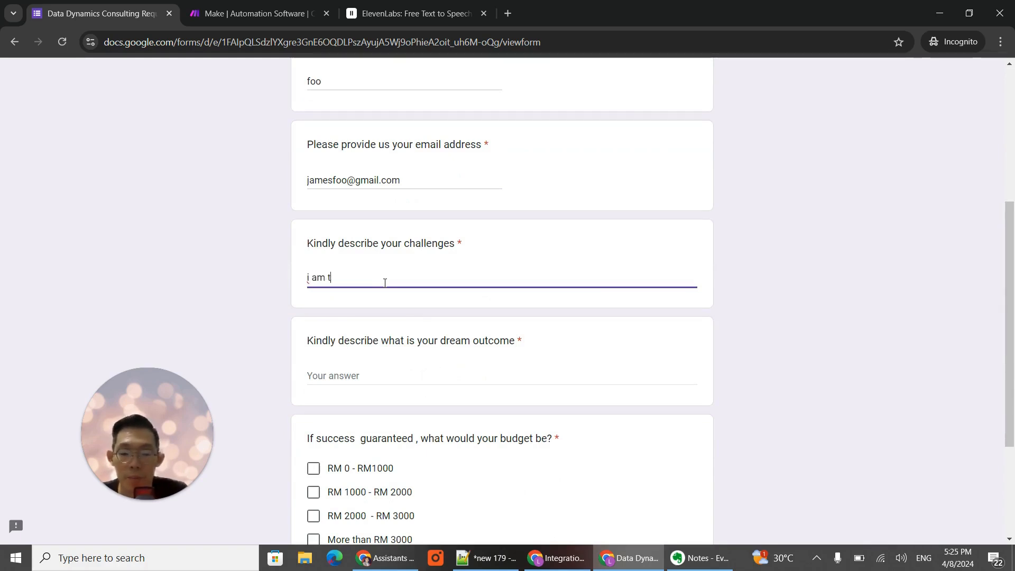
type("oo")
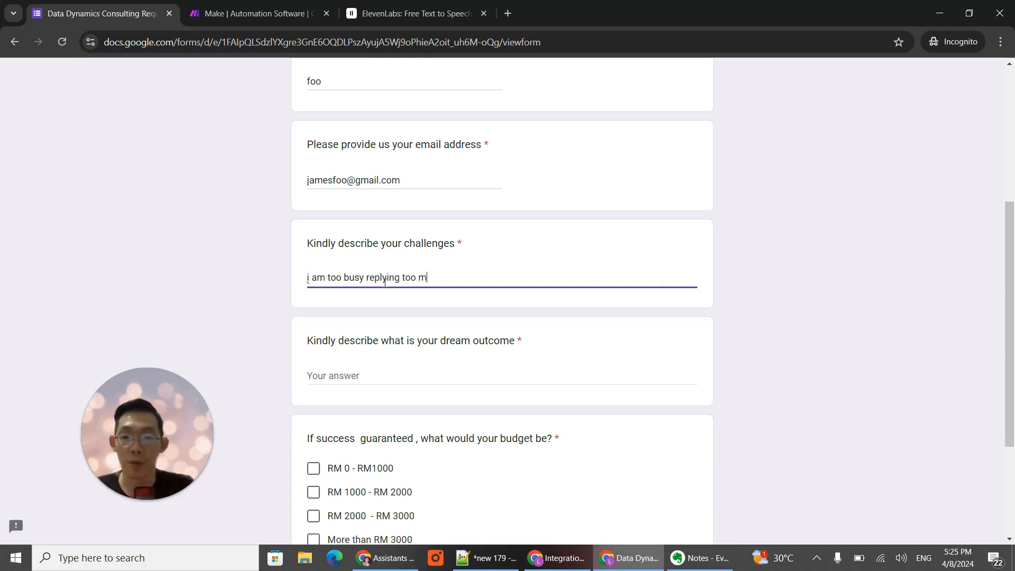
type("busy replying too many comments")
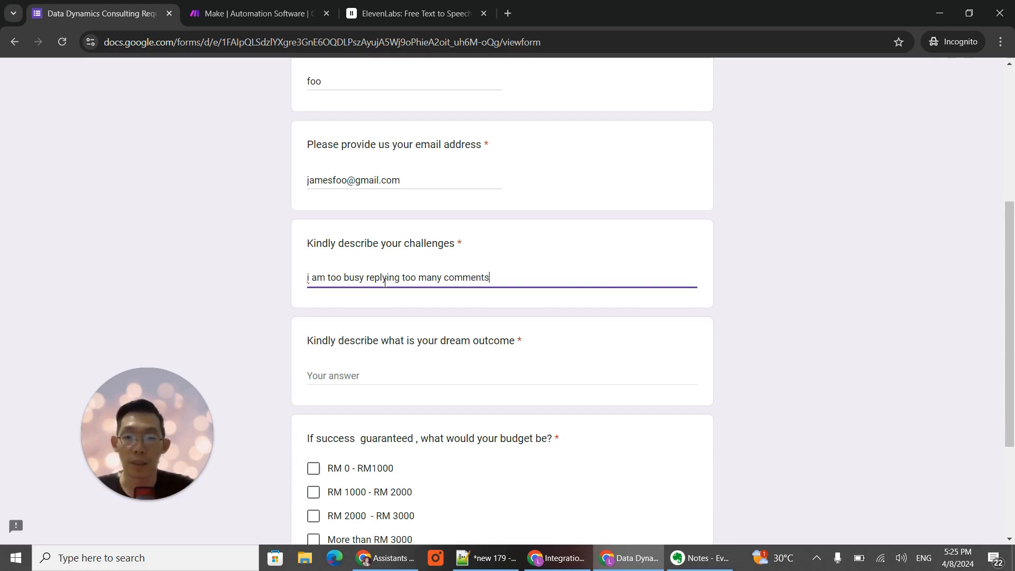
type(" from")
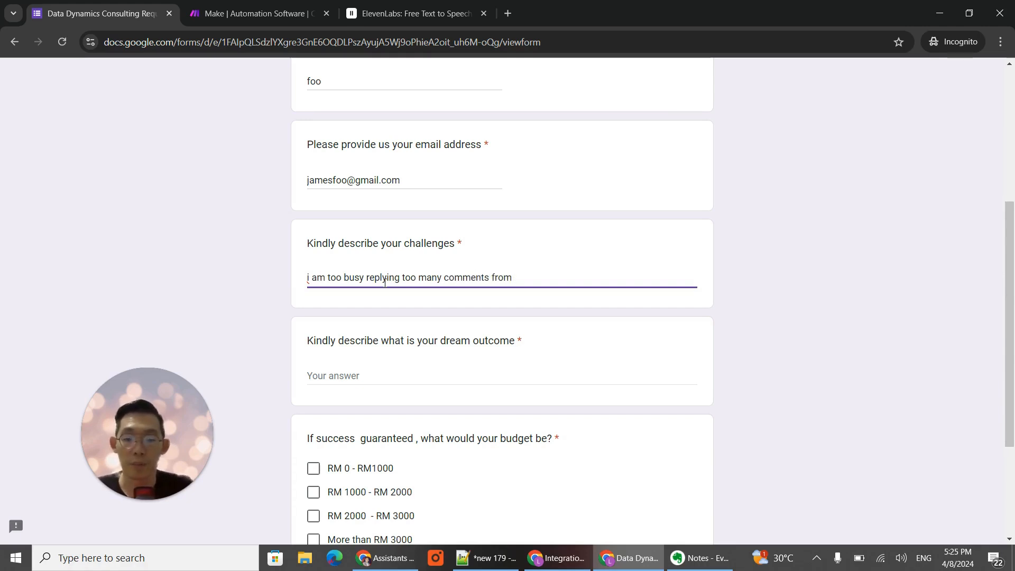
type(" my product page")
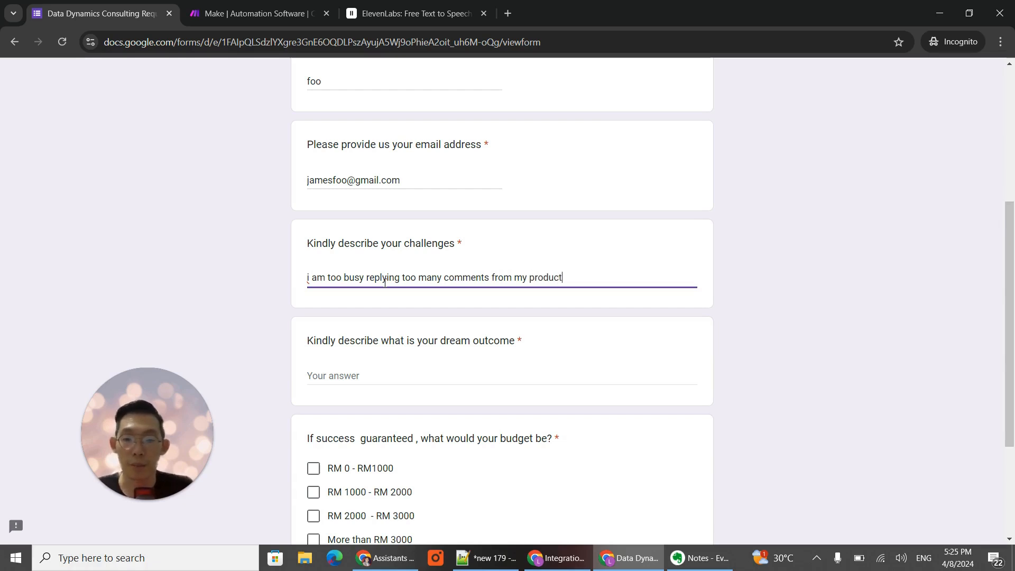
- Enter the dream outcome as "i want to automate this process so that i can be free to do other operational things"
left_click(406, 371)
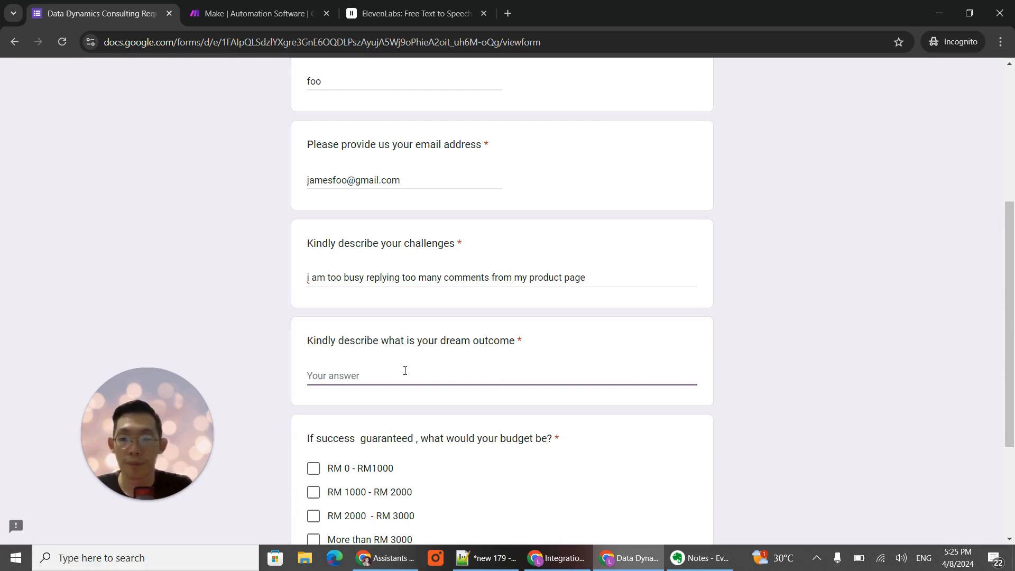
type("i want to automate this process so that i can be free")
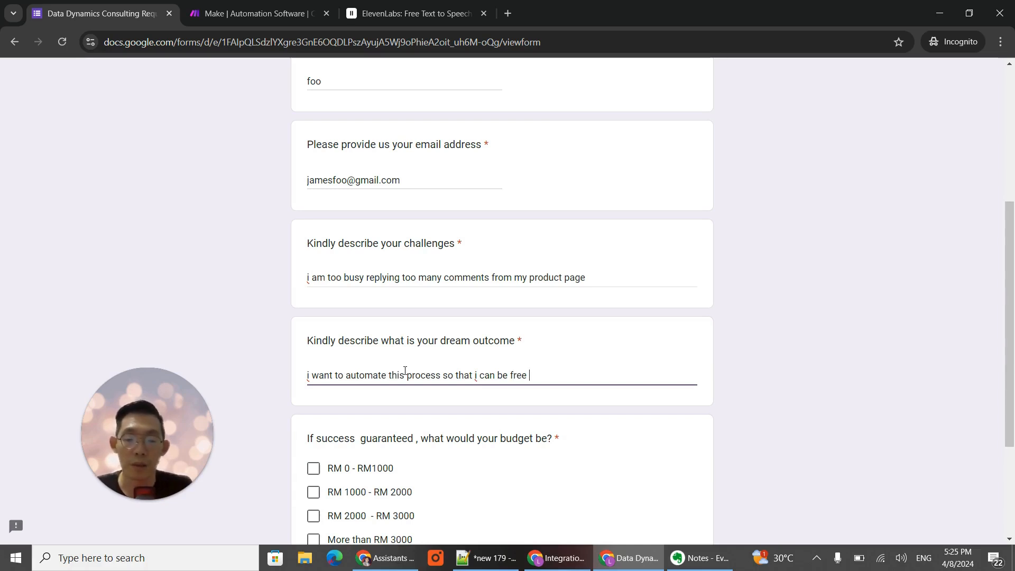
type("to do other o")
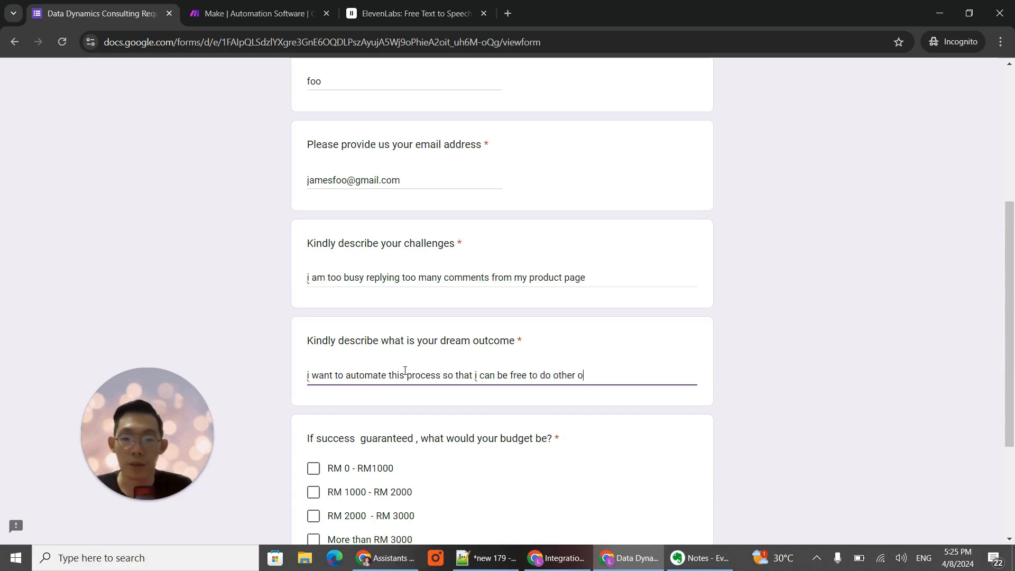
type("perational t")
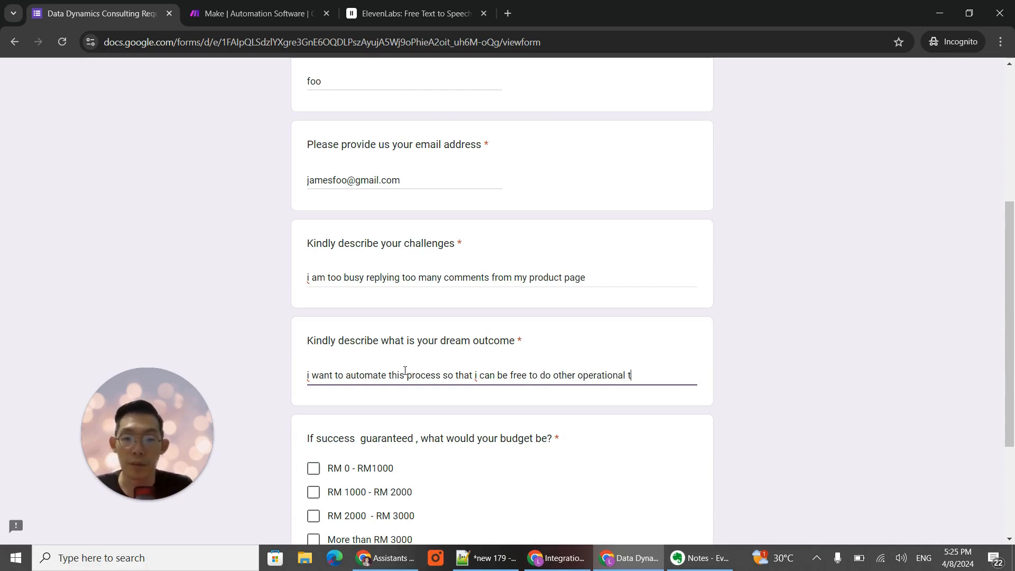
type("hings")
- Choose RM 1000 - RM 2000 as the budget and submit the form response
scroll(445, 418, "down", 3)
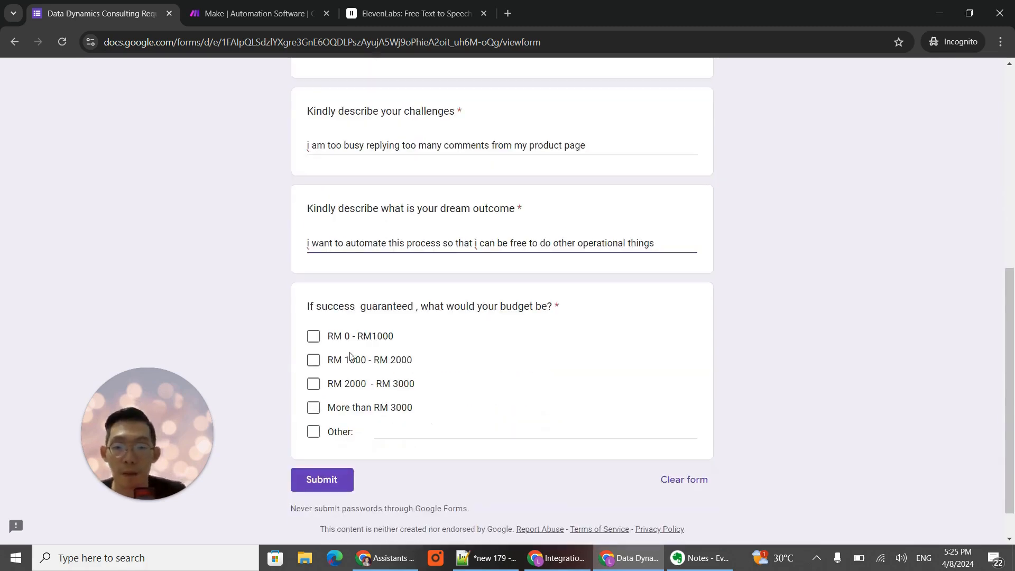
left_click(313, 360)
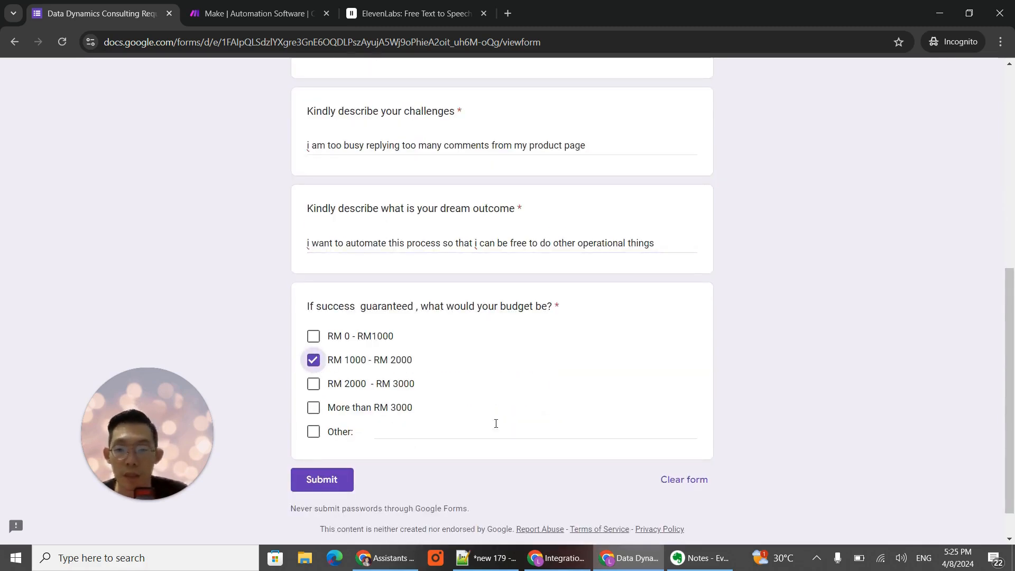
left_click(322, 485)
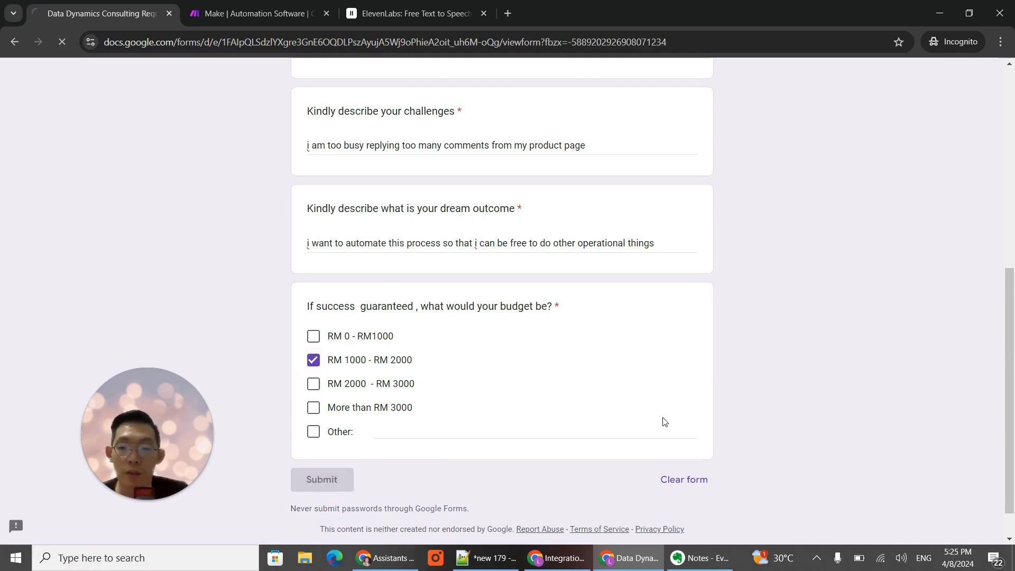
- Switch back to the Integration Google Forms scenario in Make
left_click(392, 561)
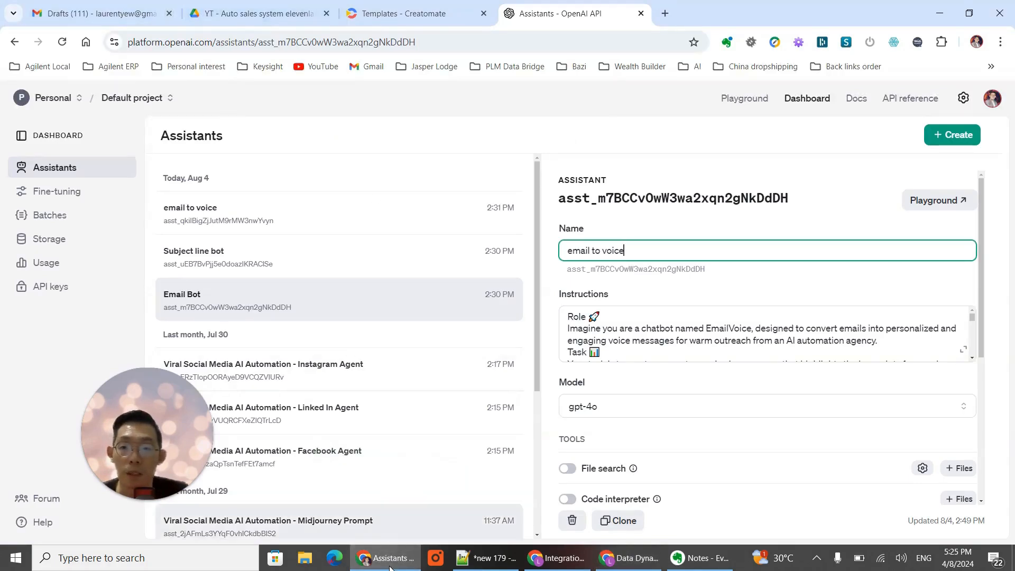
left_click(620, 551)
left_click(570, 560)
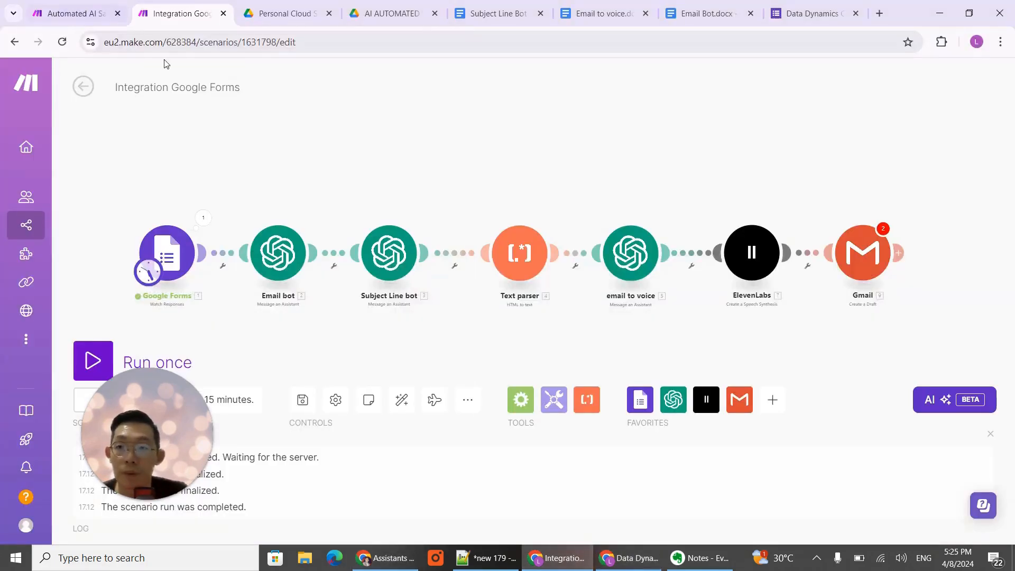
- Resolve the Gmail module's empty-value errors by reviewing and confirming its draft settings, and run the scenario once
left_click(93, 361)
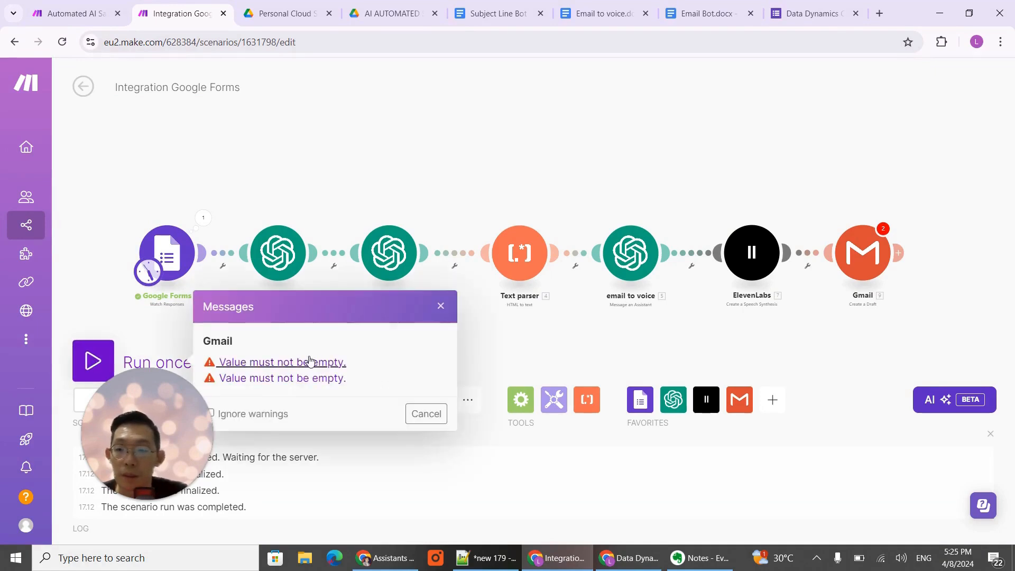
left_click(425, 414)
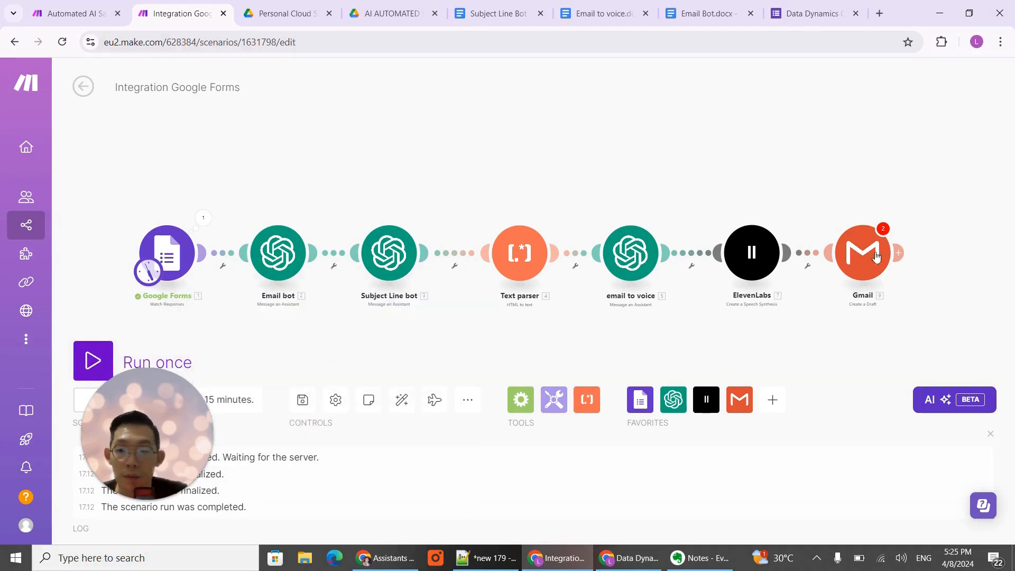
left_click(883, 233)
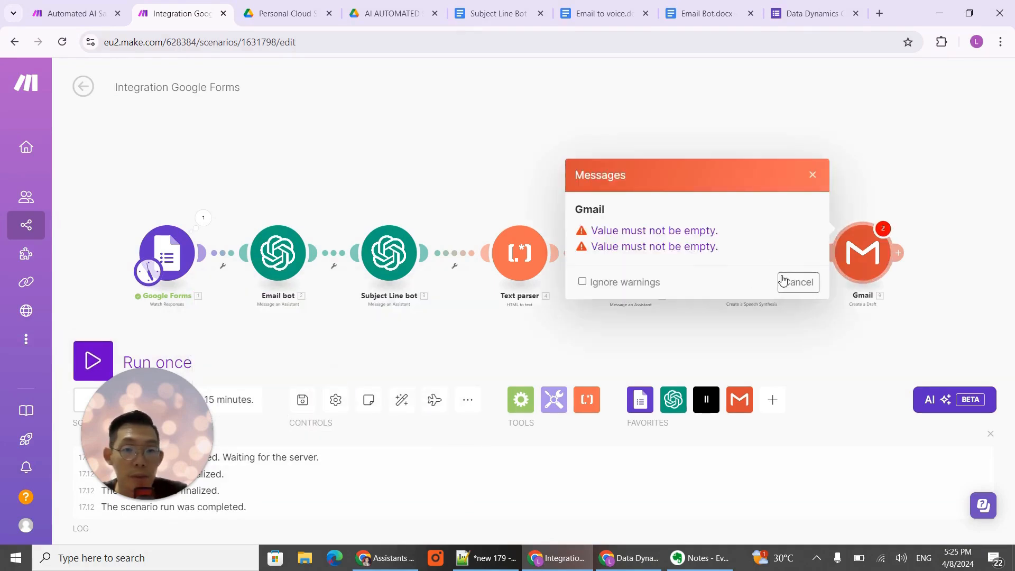
left_click(640, 232)
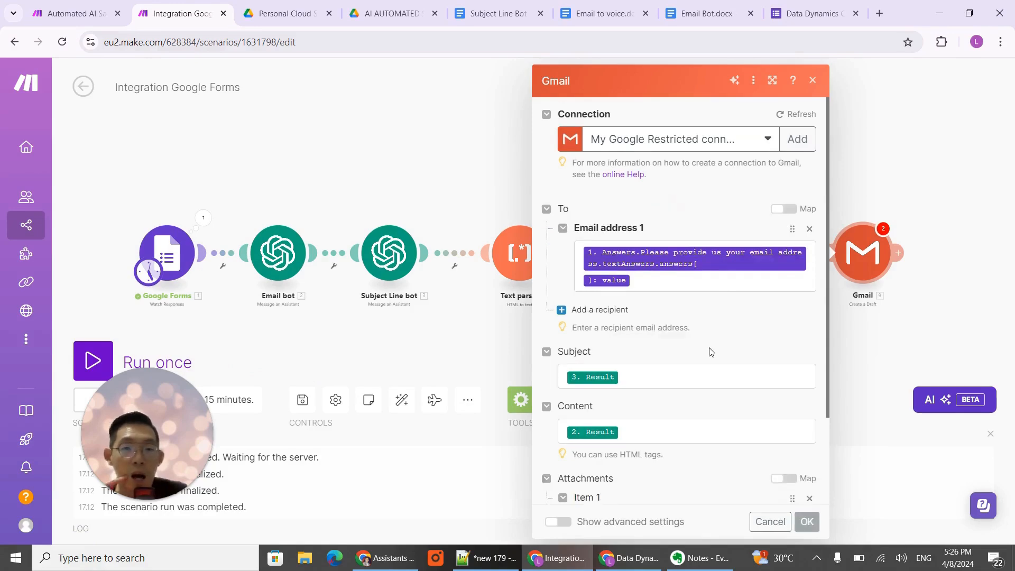
scroll(708, 297, "down", 4)
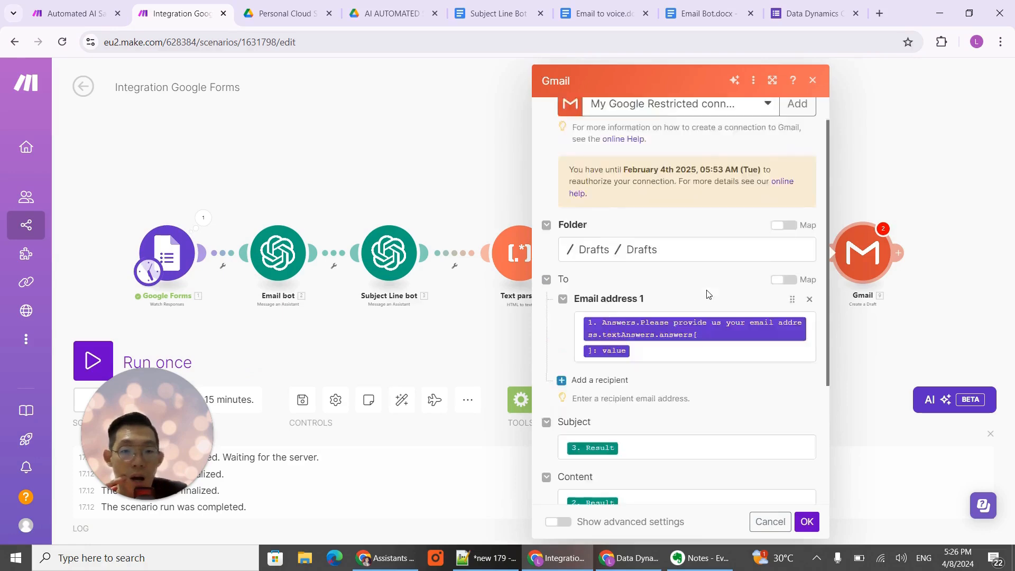
left_click(808, 521)
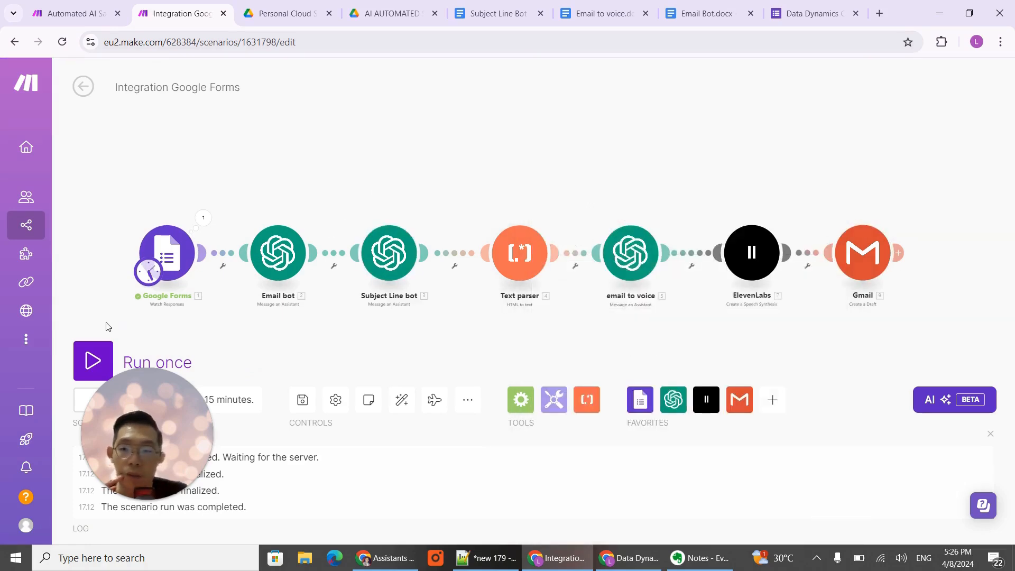
left_click(93, 361)
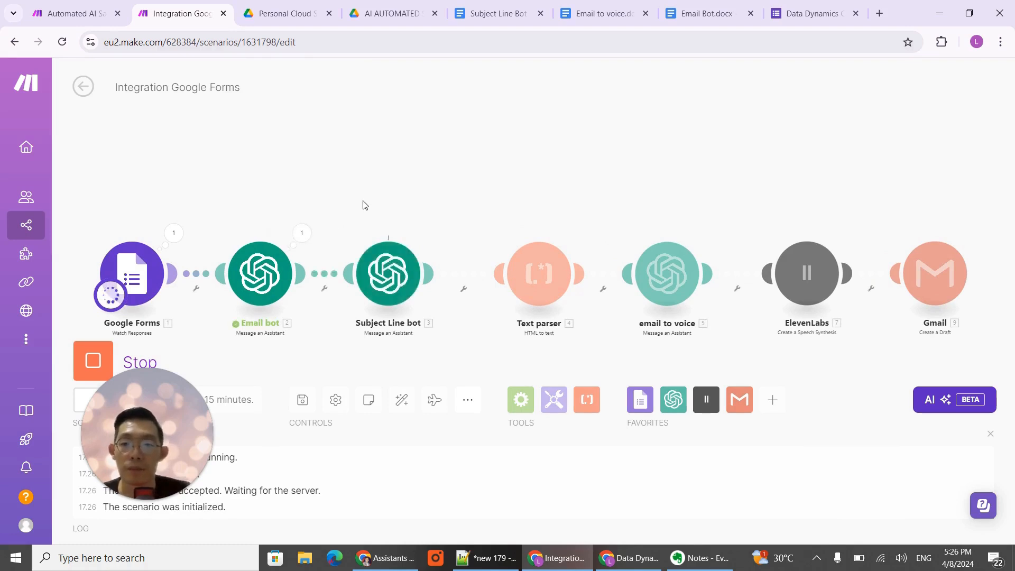
- Examine the Email bot's run output, expanding the content collection to read the generated email text
left_click(301, 233)
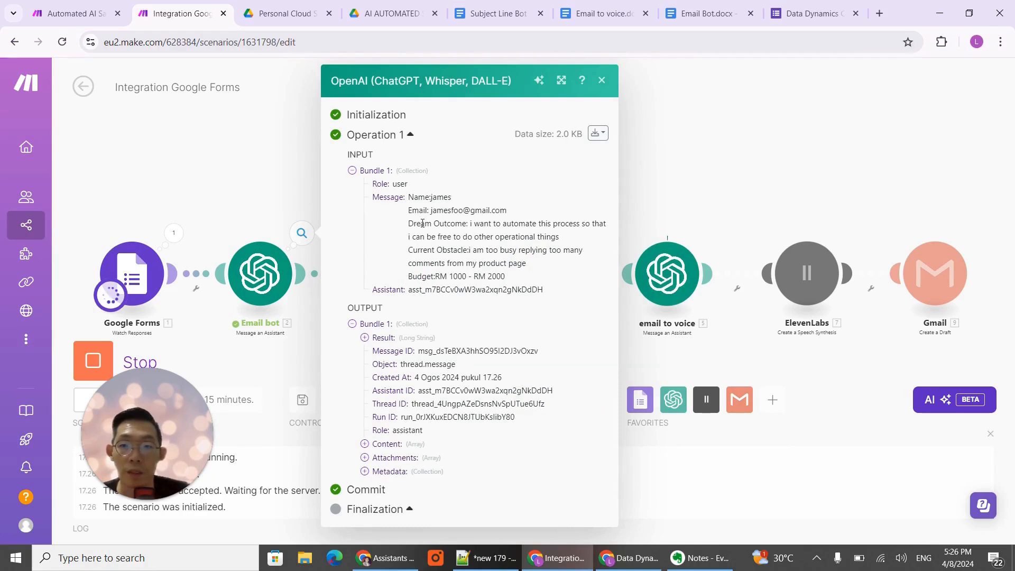
left_click(365, 445)
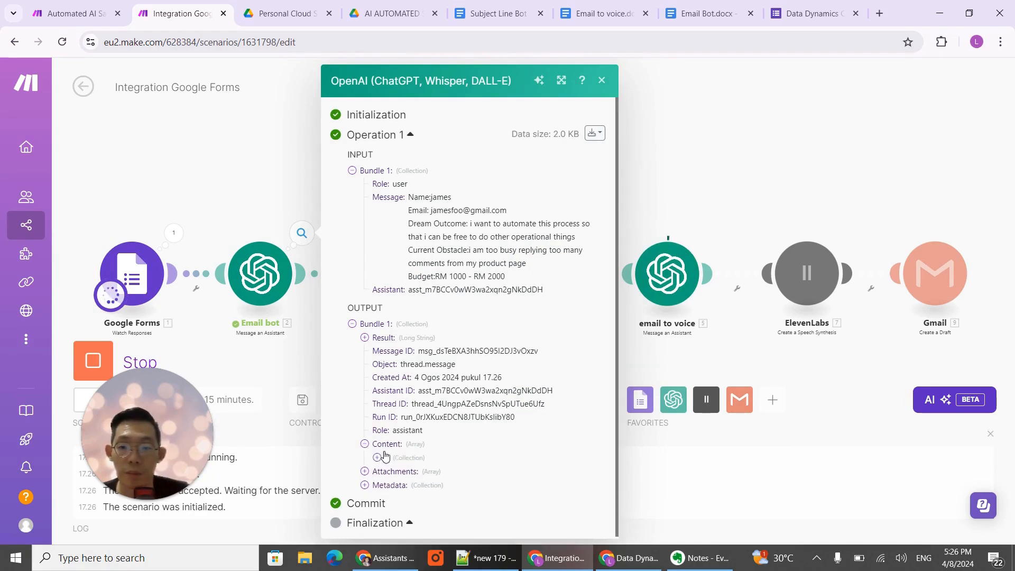
left_click(378, 458)
scroll(446, 453, "down", 1)
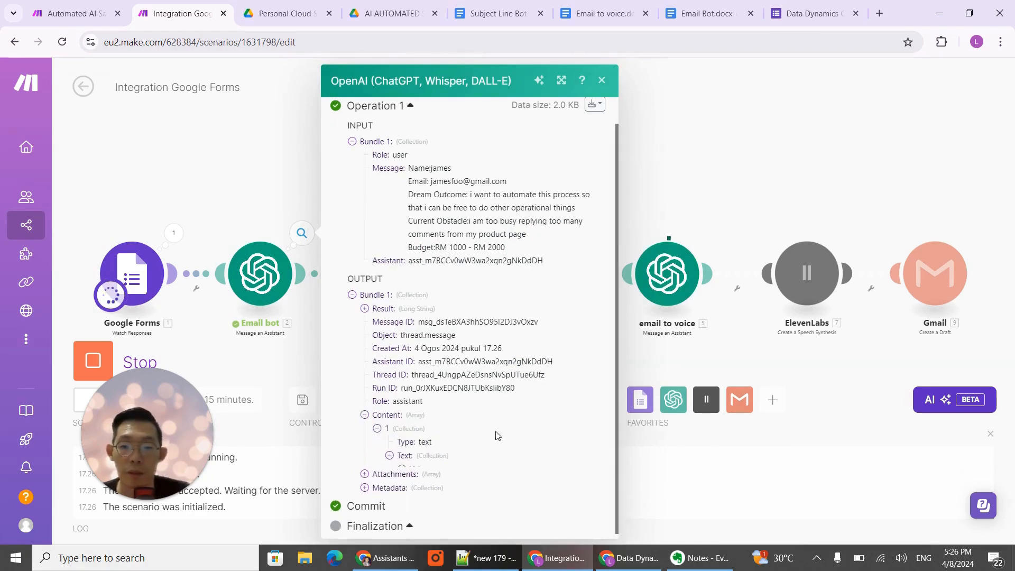
left_click(389, 454)
scroll(464, 439, "down", 1)
left_click(403, 443)
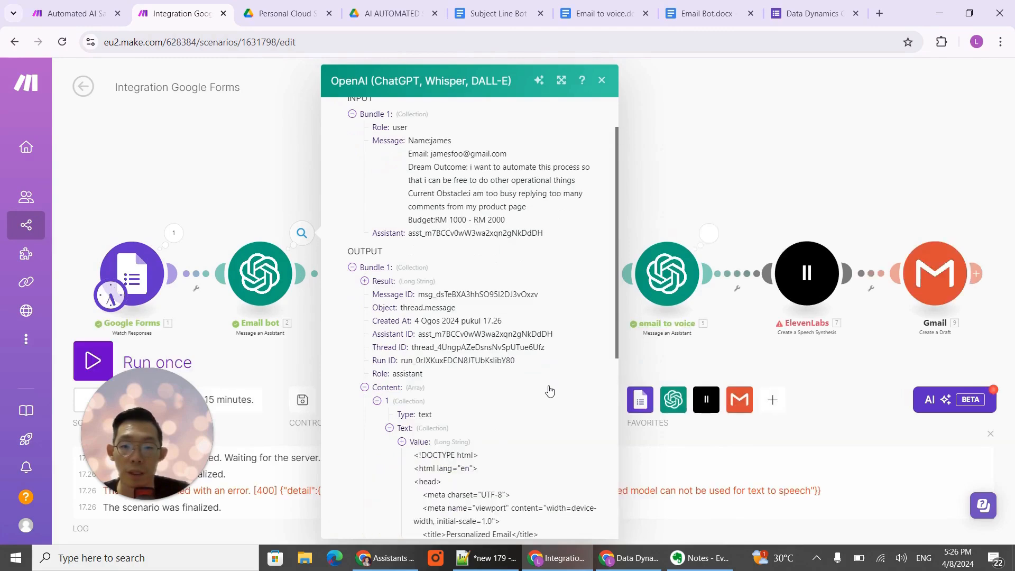
scroll(550, 390, "down", 10)
scroll(507, 308, "down", 2)
scroll(497, 290, "up", 5)
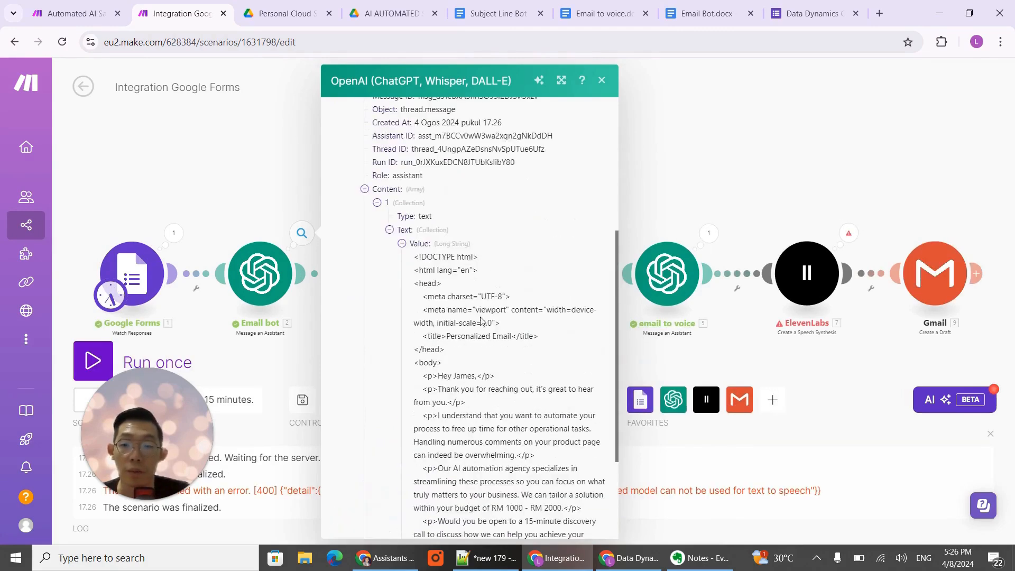
scroll(483, 321, "down", 5)
left_click(692, 154)
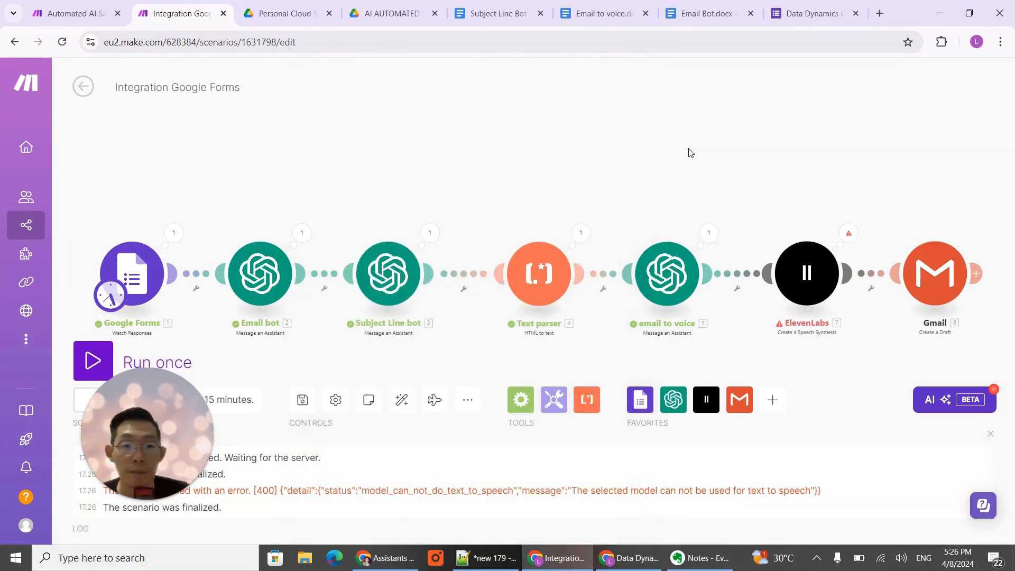
- Inspect the ElevenLabs module's run error details and its input bundle
left_click_drag(622, 169, 474, 173)
left_click_drag(694, 202, 634, 198)
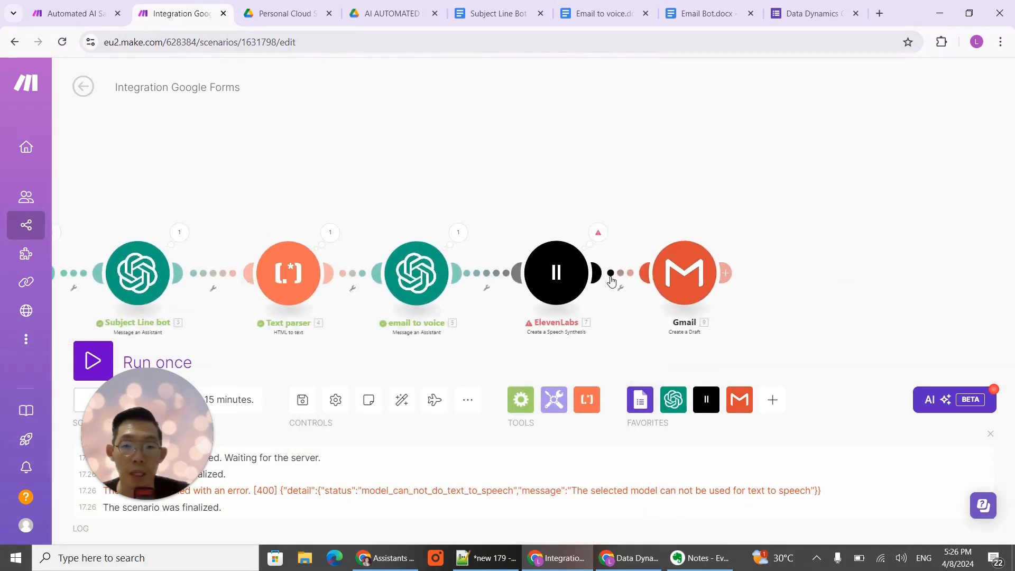
left_click(602, 239)
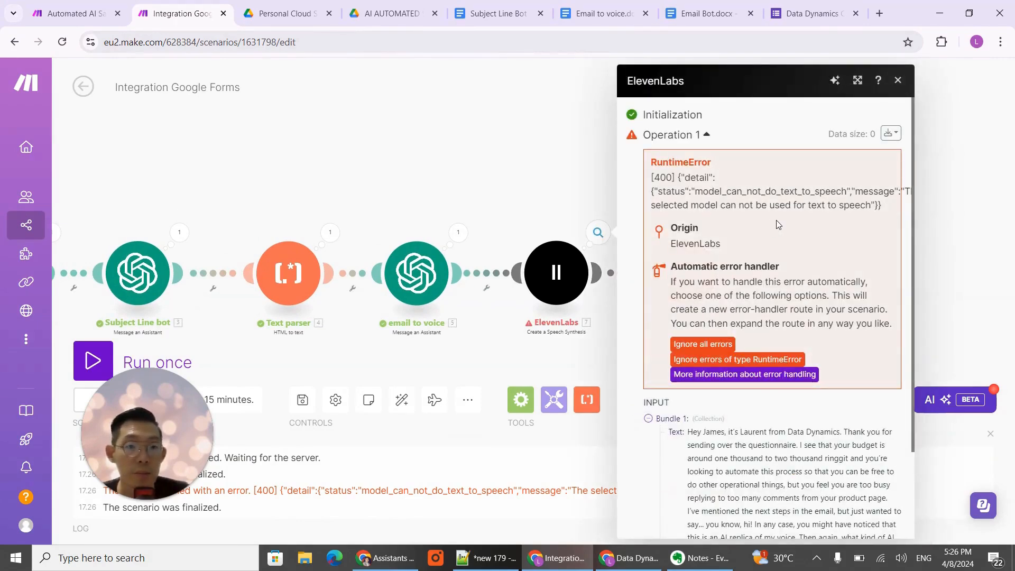
scroll(776, 222, "down", 2)
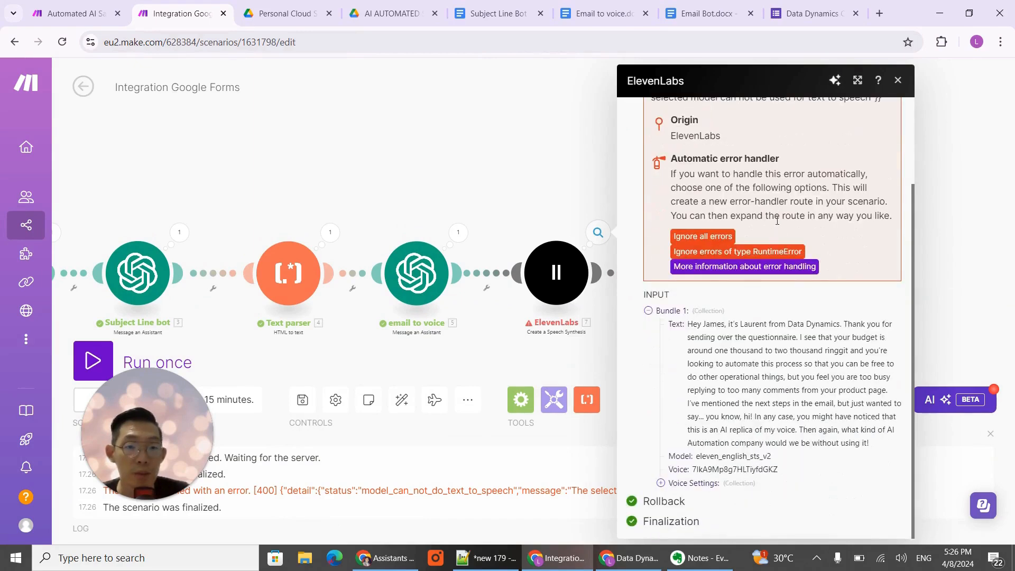
scroll(674, 217, "up", 2)
- Set the ElevenLabs module's model to Eleven Turbo v2 (eleven_turbo_v2) and run the scenario once again
left_click(569, 273)
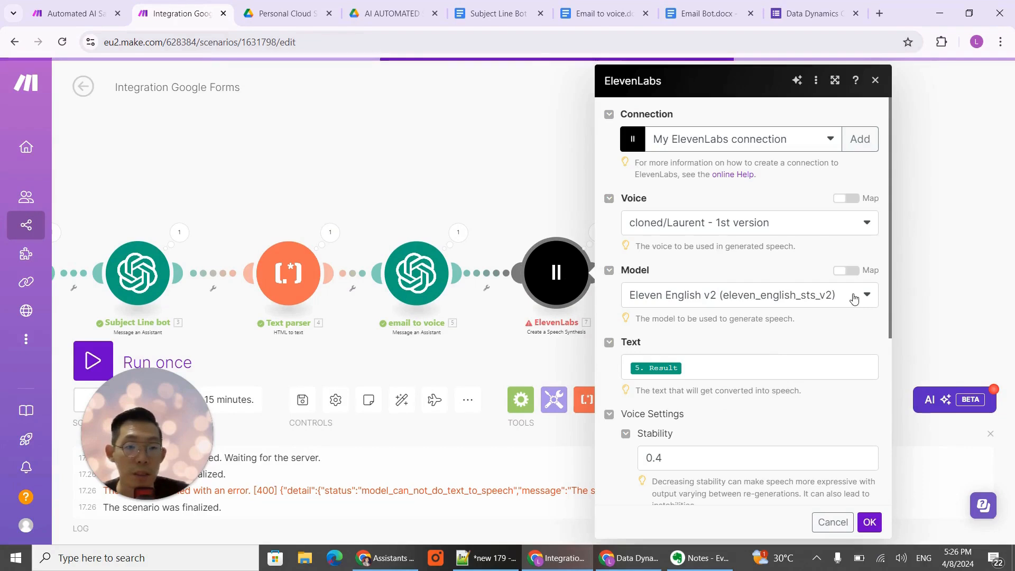
left_click(852, 298)
left_click(867, 295)
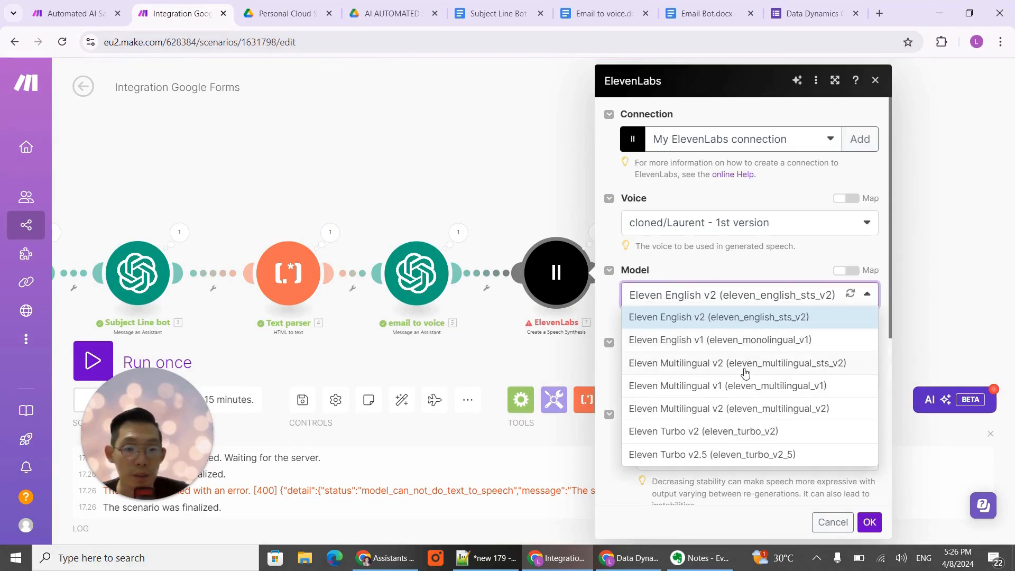
left_click(739, 432)
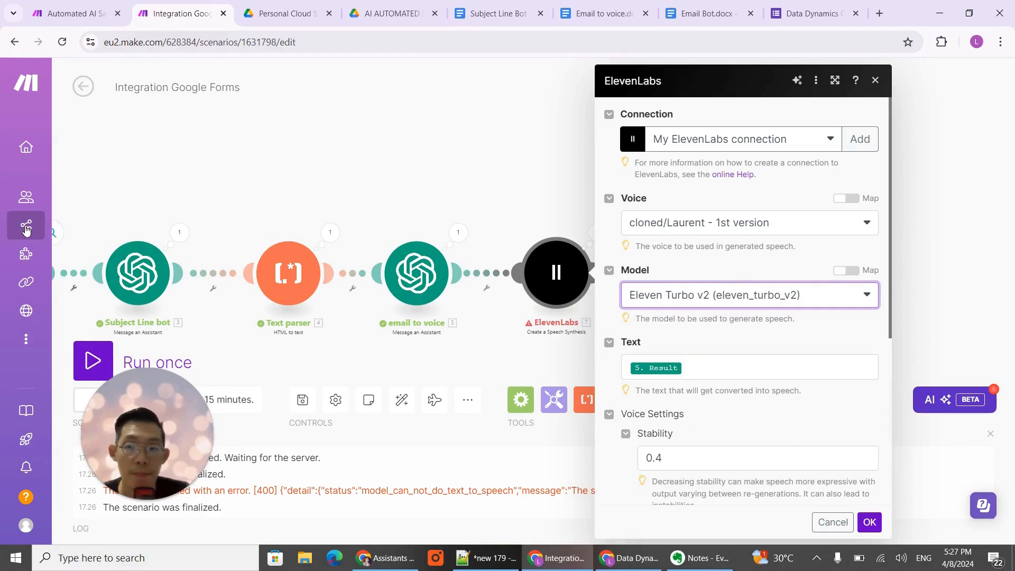
left_click(870, 522)
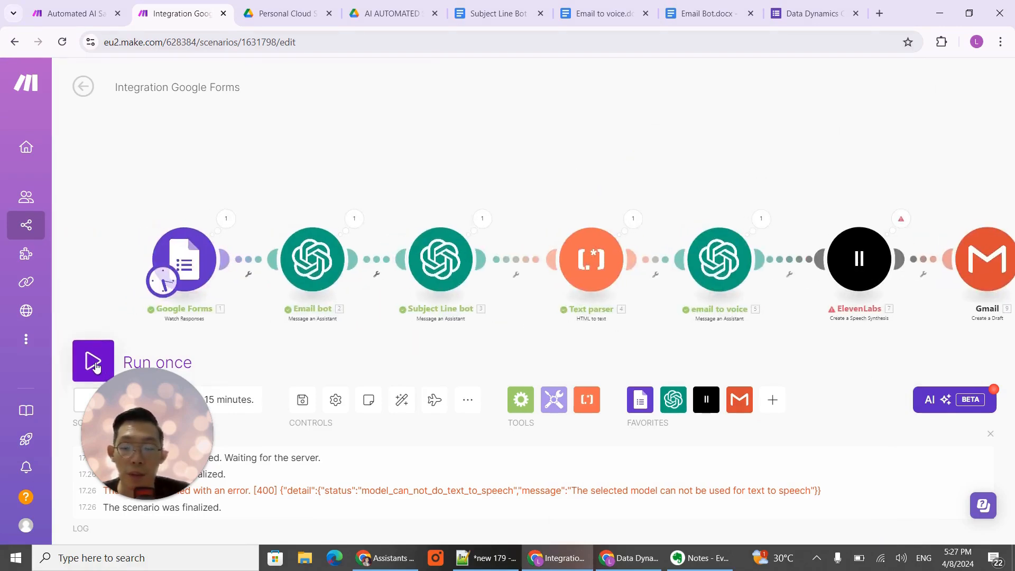
left_click(93, 362)
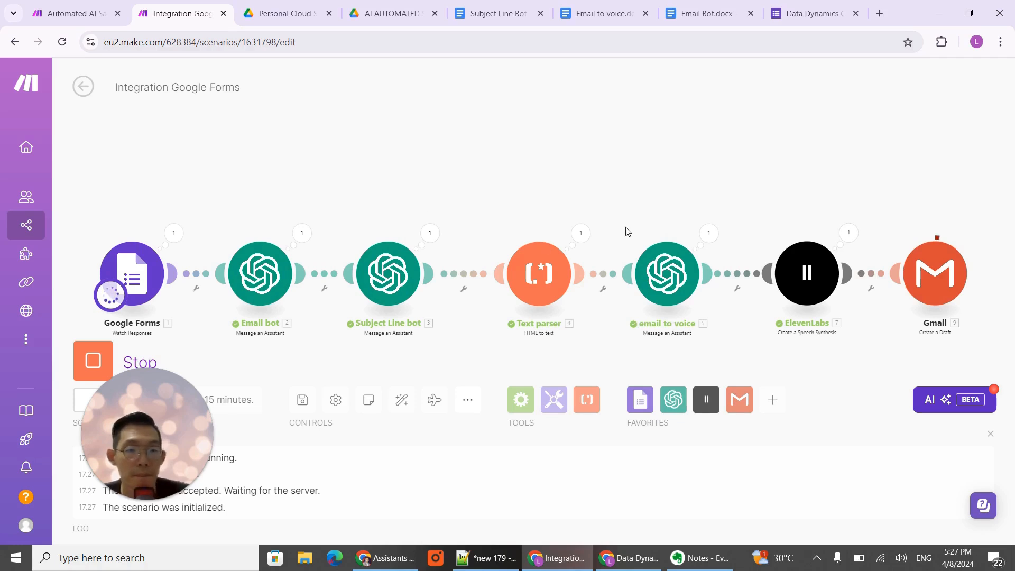
- Switch to Gmail, refresh the drafts, and open the newest draft to check its recipient, subject, body and attachment
left_click_drag(680, 164, 430, 164)
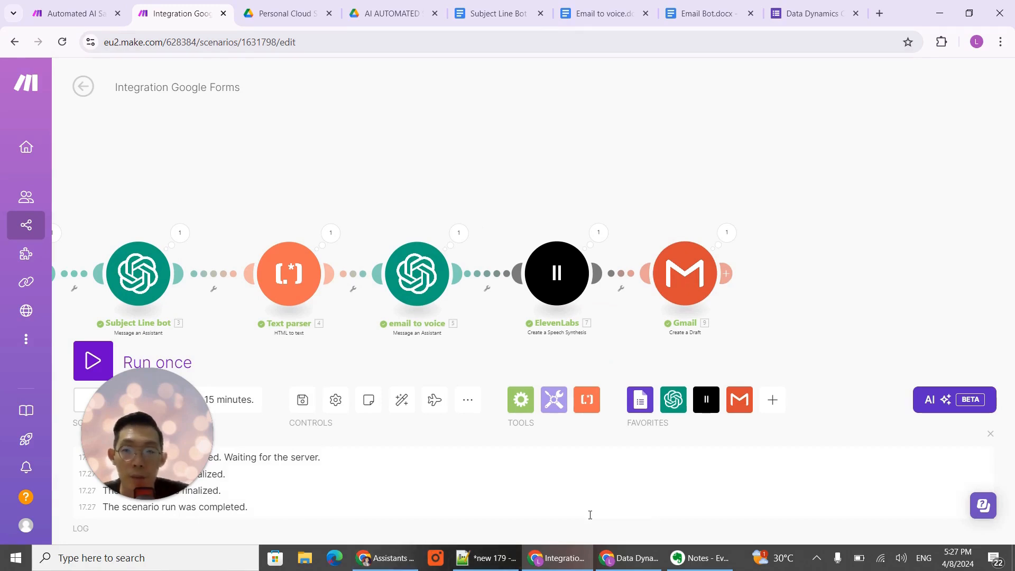
left_click(385, 558)
left_click(81, 6)
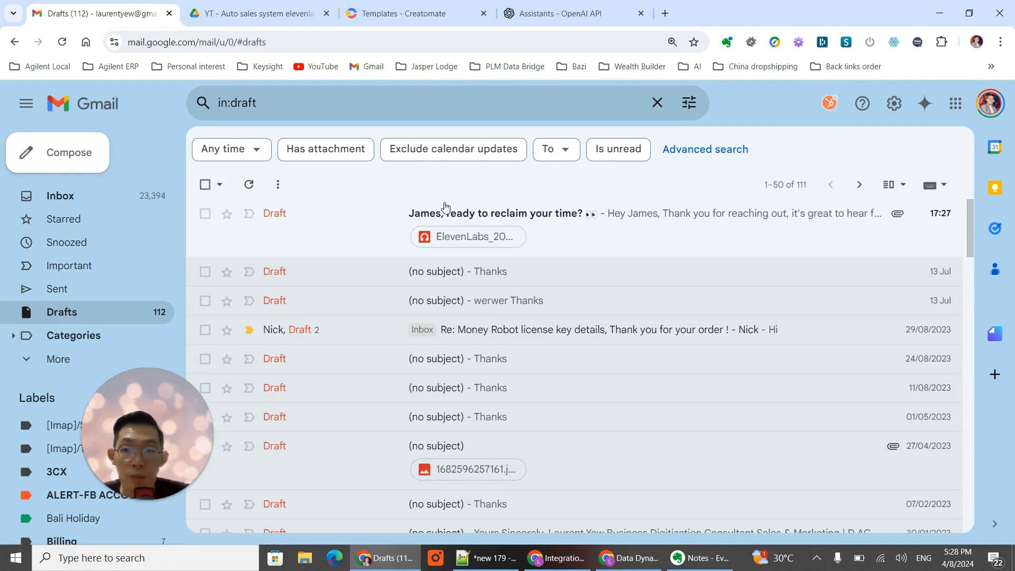
left_click(248, 186)
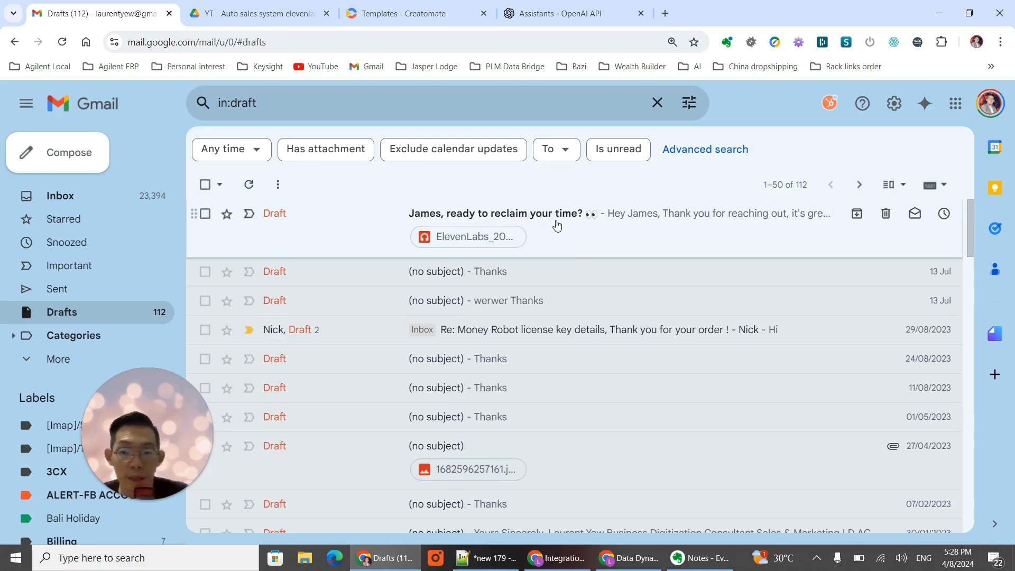
left_click(557, 226)
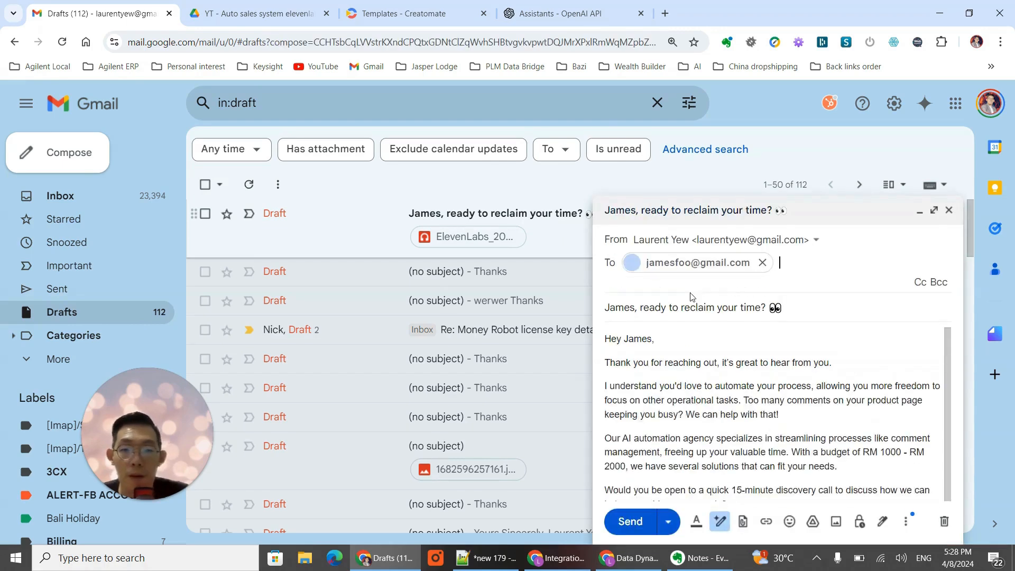
scroll(797, 353, "down", 2)
scroll(680, 249, "up", 1)
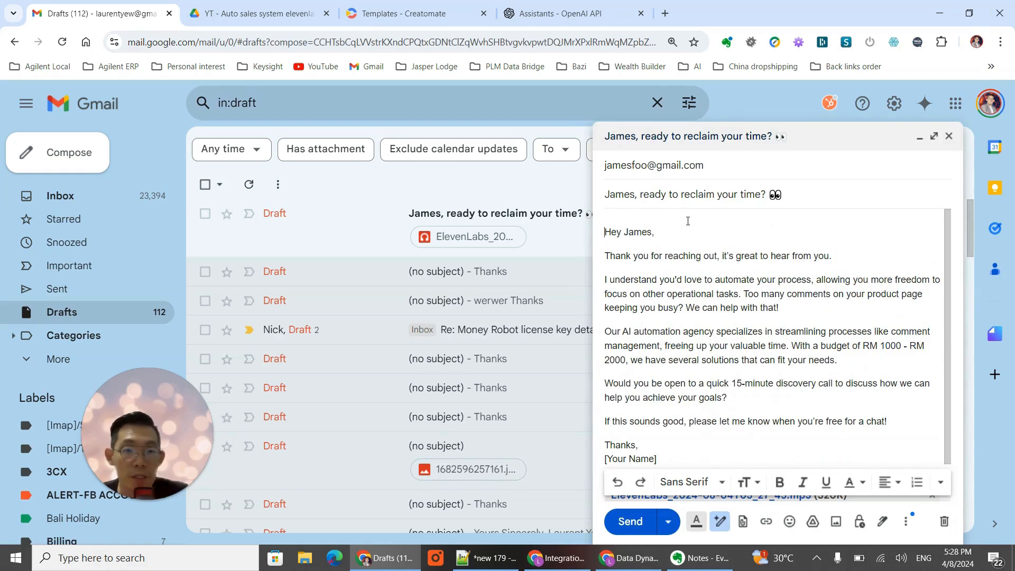
scroll(658, 263, "down", 1)
scroll(657, 263, "up", 1)
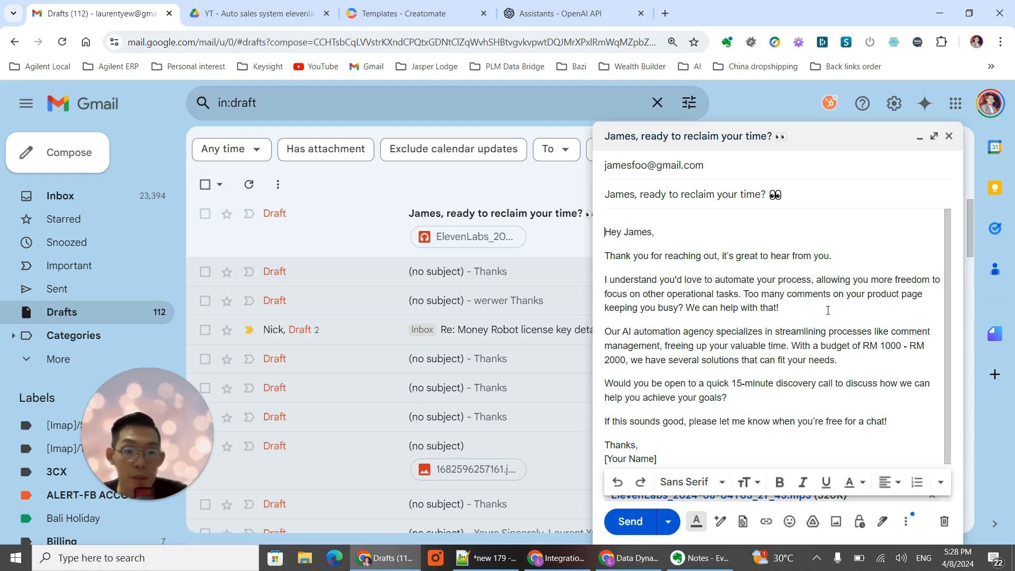
scroll(828, 311, "down", 1)
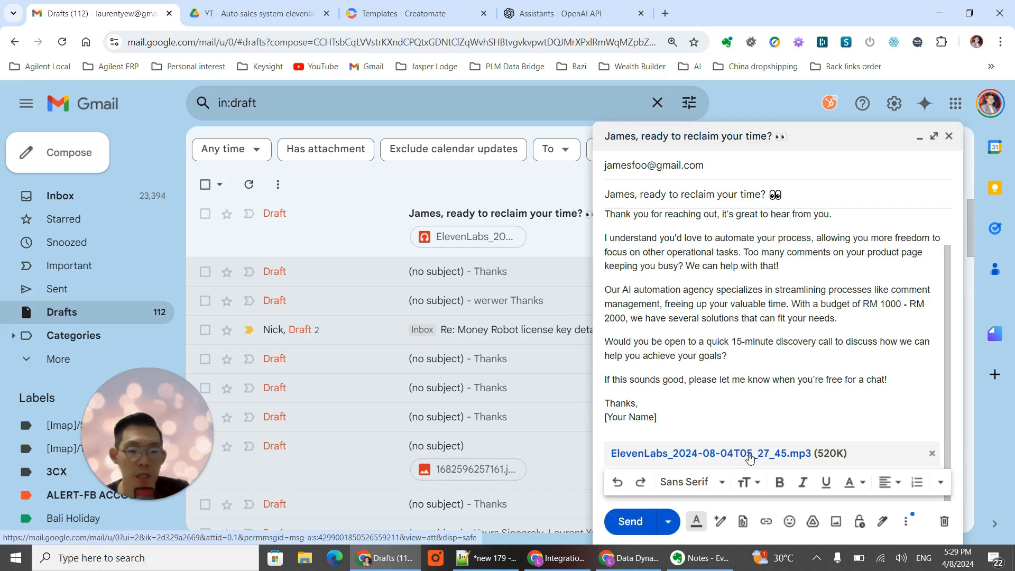
- Download the draft's attachment ElevenLabs_2024-08-04T05_27_45.mp3, play it in Media Player, and close the player
left_click(750, 458)
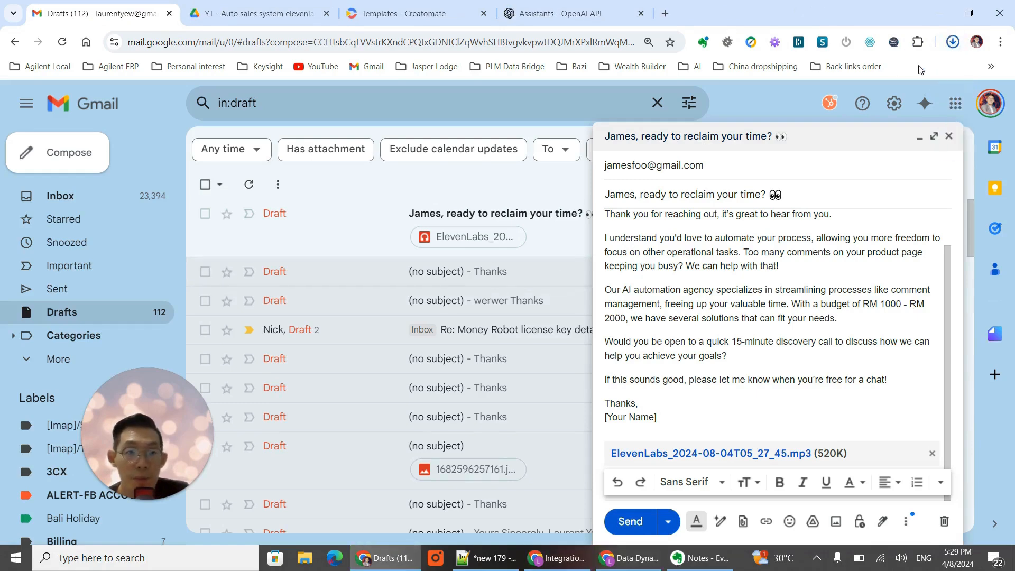
left_click(954, 43)
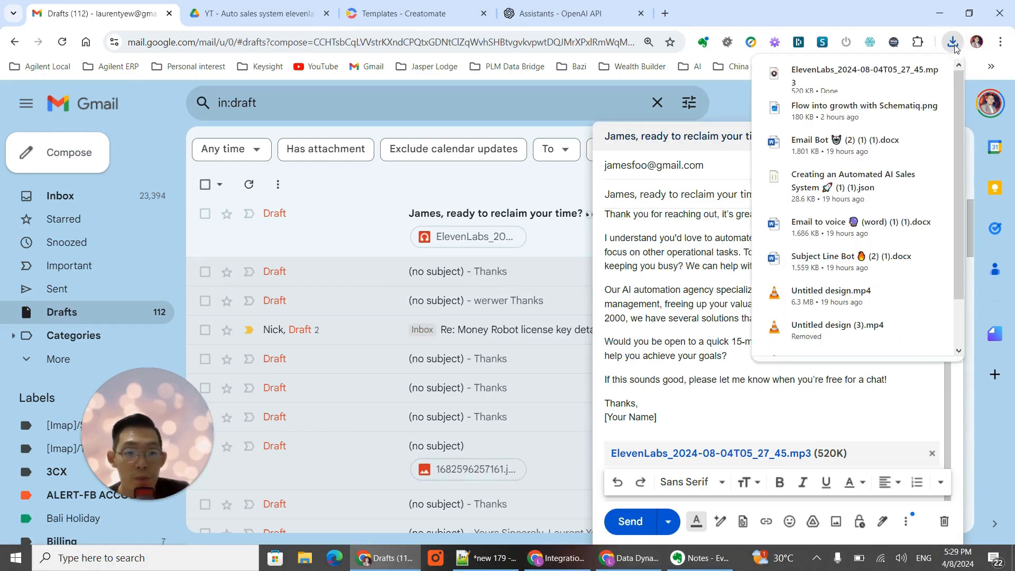
left_click(846, 75)
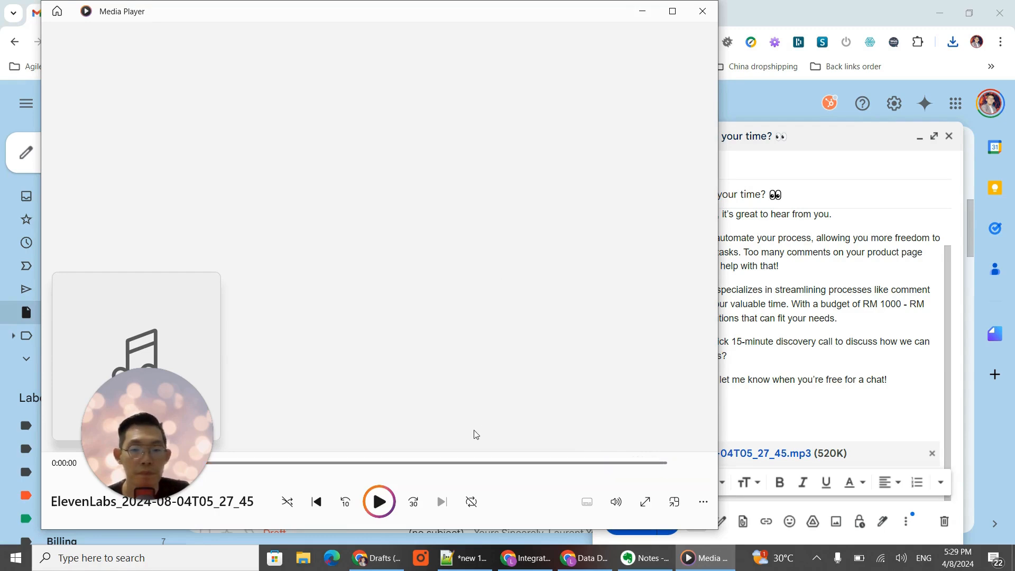
left_click(707, 15)
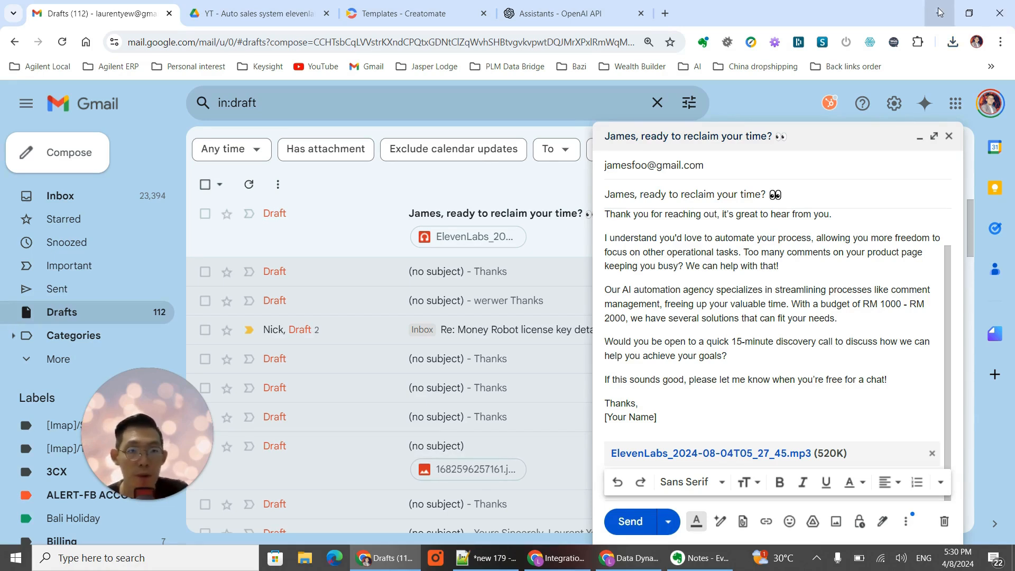
- Switch back to the Integration Google Forms scenario in Make and review the complete module chain
left_click(576, 567)
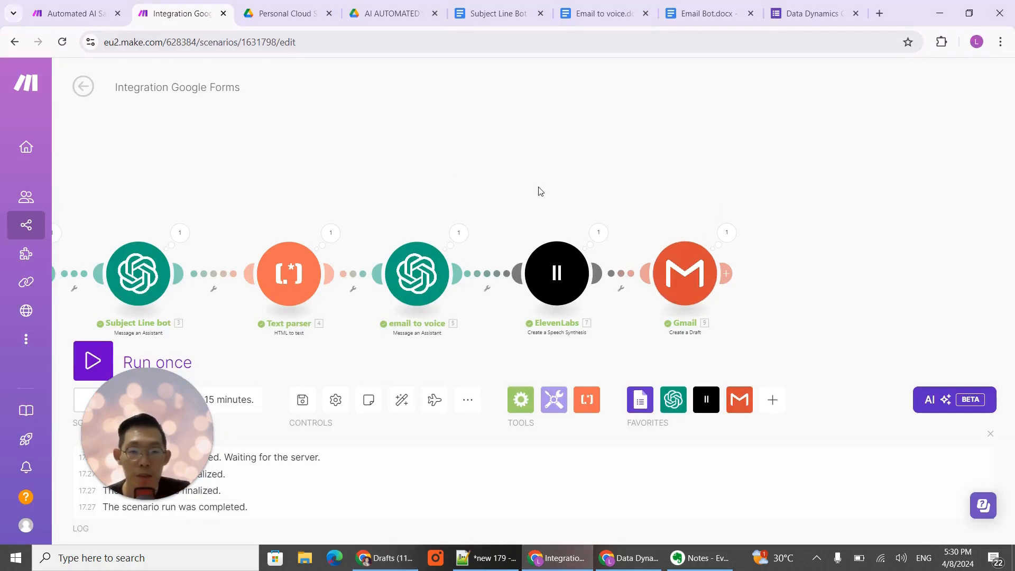
left_click_drag(374, 205, 622, 196)
scroll(623, 195, "down", 3)
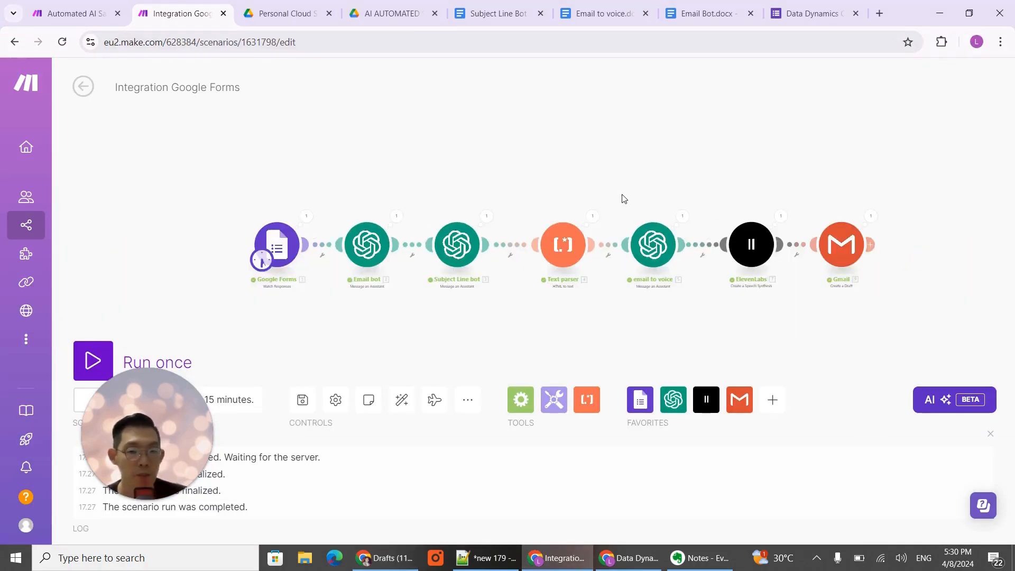